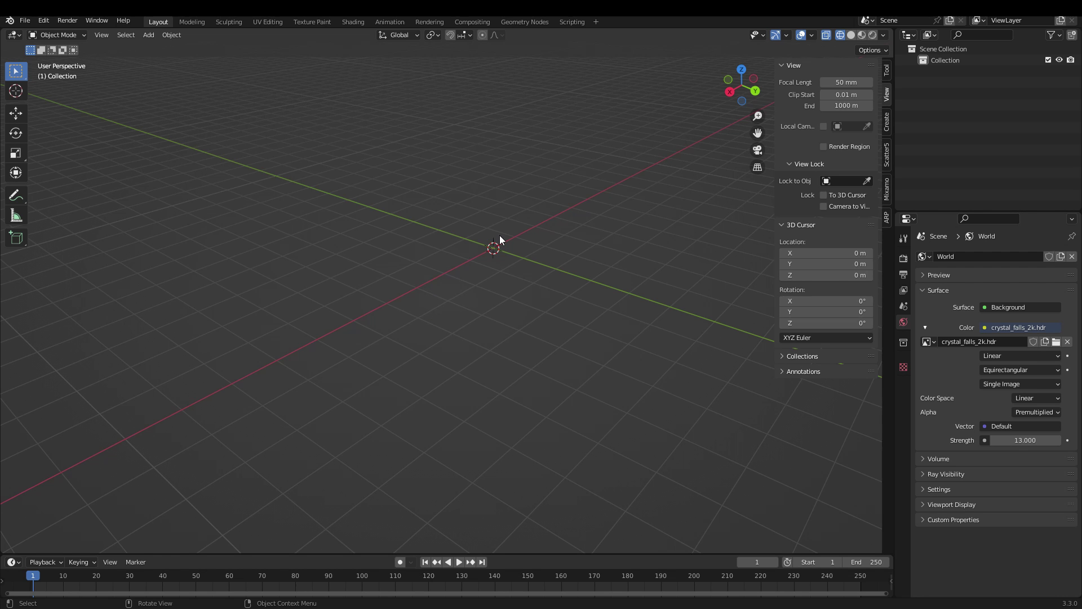
Add a plane at the world origin and scale it up uniformly by about 3.92.
{"action": "key", "text": "shift+a"}
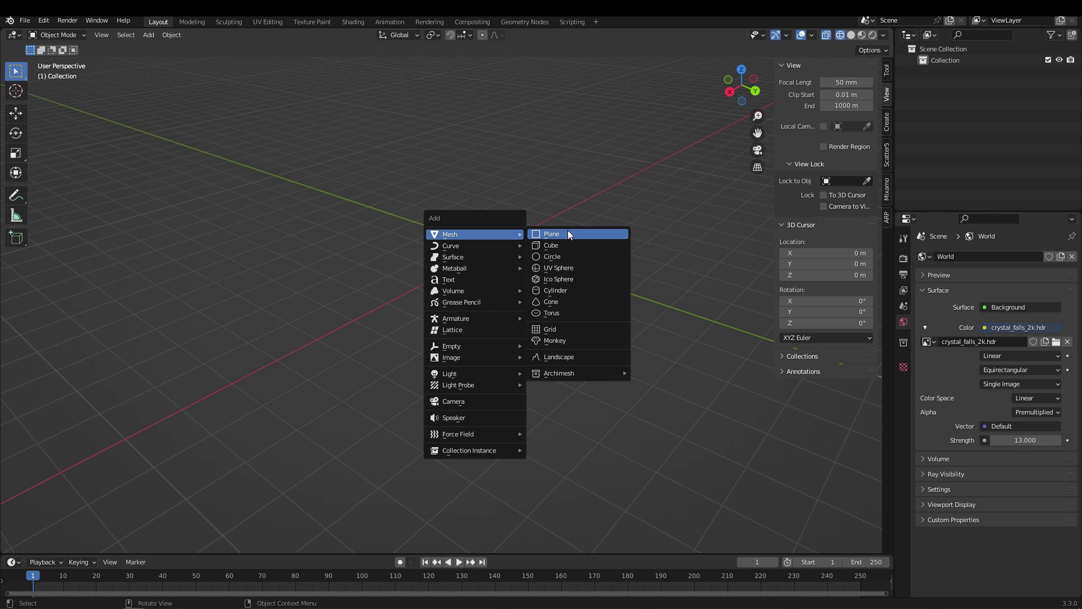
{"action": "left_click", "coordinate": [569, 235]}
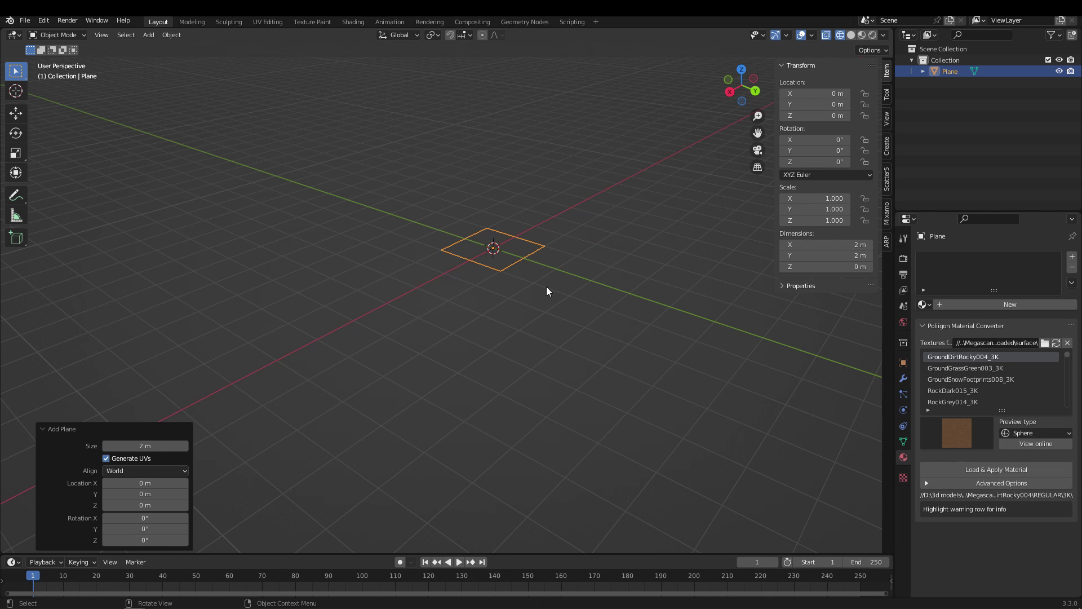
{"action": "key", "text": "s"}
{"action": "left_click", "coordinate": [727, 304]}
{"action": "middle_click_drag", "start_coordinate": [444, 323], "coordinate": [555, 333]}
Switch the viewport to solid shading and duplicate the plane, raising the copy about 3.38 m along Z.
{"action": "key", "text": "z"}
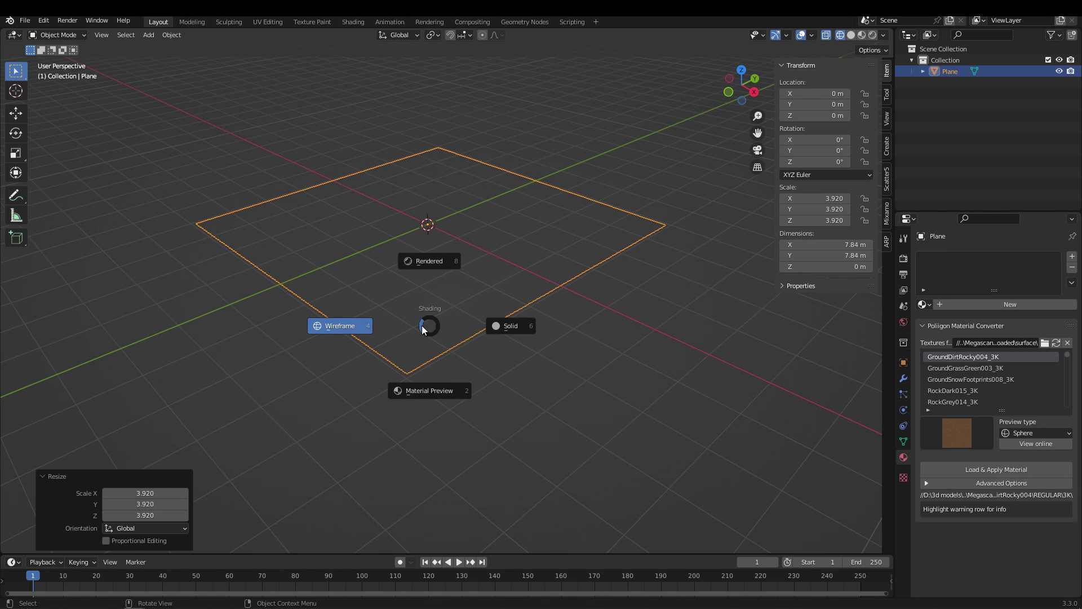
{"action": "left_click", "coordinate": [502, 338]}
{"action": "mouse_move", "coordinate": [580, 382]}
{"action": "middle_mouse_down"}
{"action": "mouse_move", "coordinate": [454, 352]}
{"action": "mouse_move", "coordinate": [432, 367]}
{"action": "mouse_move", "coordinate": [353, 324]}
{"action": "middle_mouse_up"}
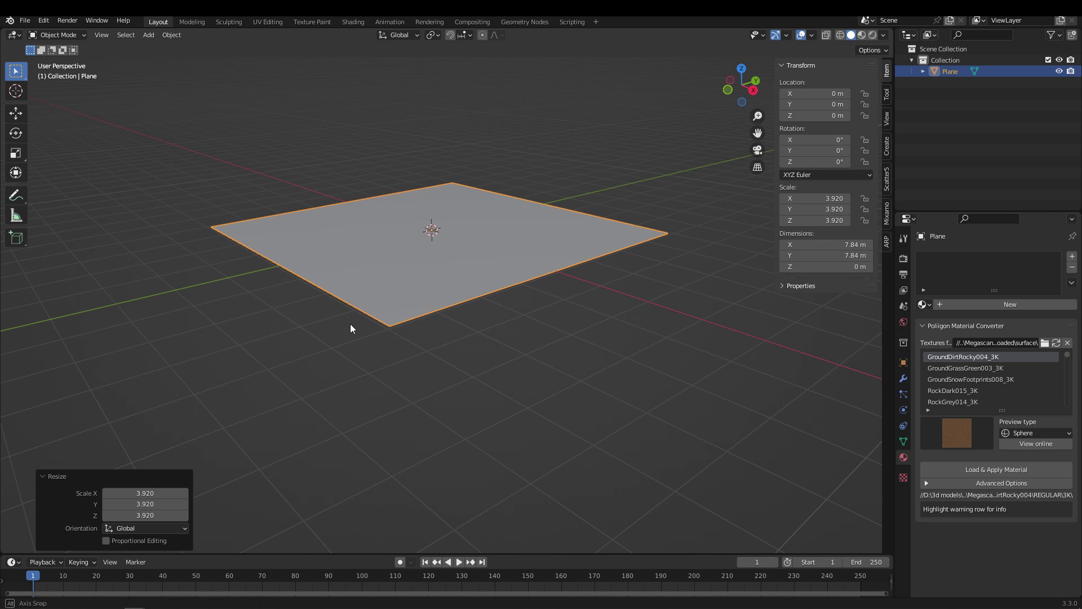
{"action": "key", "text": "shift+d"}
{"action": "key", "text": "z"}
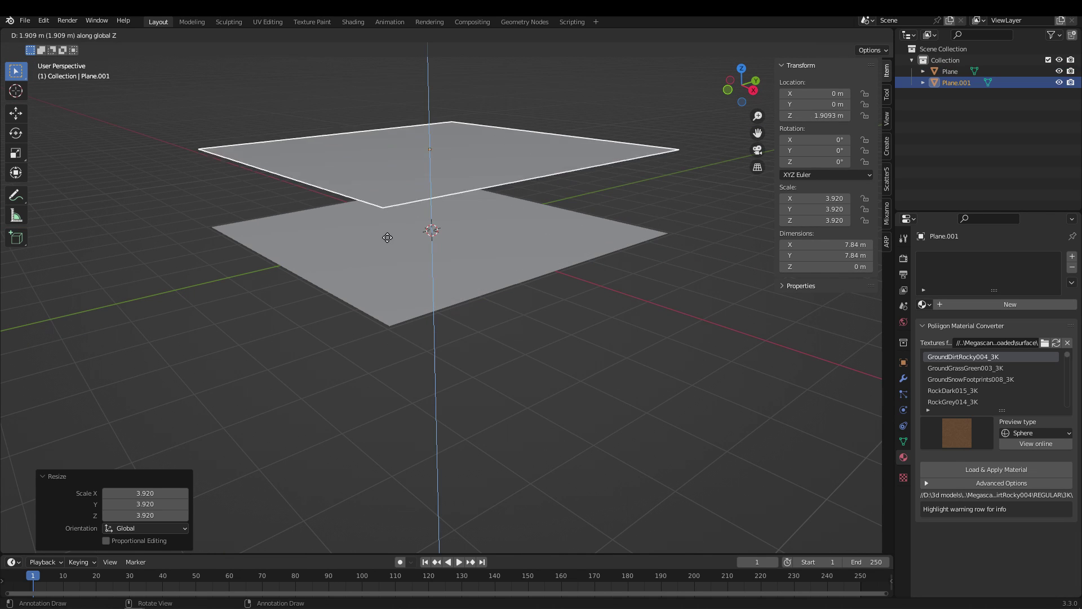
{"action": "left_click", "coordinate": [390, 174]}
{"action": "middle_click_drag", "start_coordinate": [389, 181], "coordinate": [472, 318]}
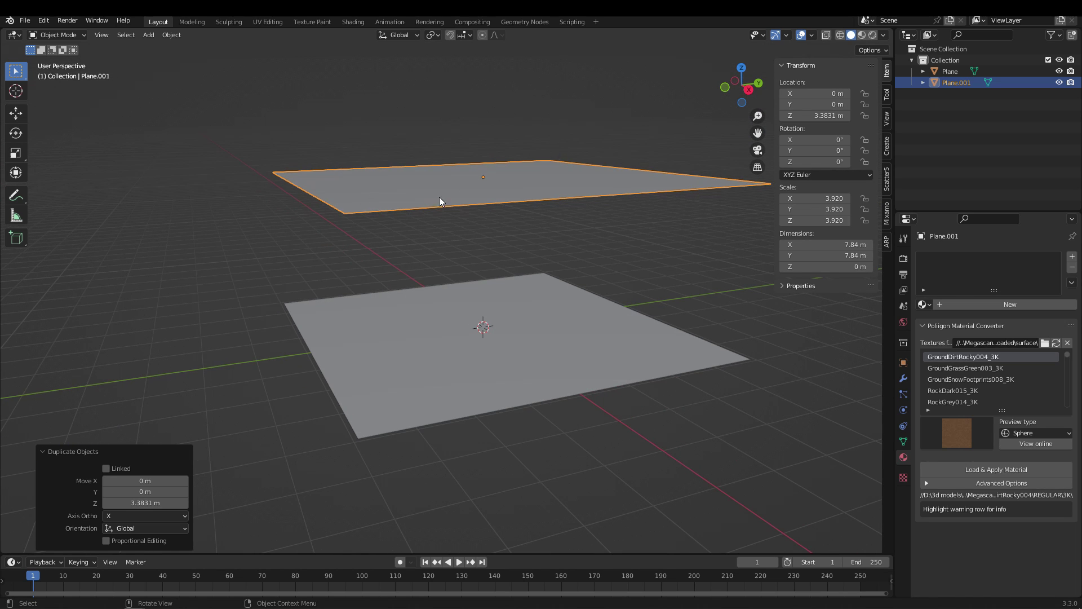
{"action": "middle_click_drag", "start_coordinate": [433, 226], "coordinate": [408, 229]}
{"action": "middle_click_drag", "start_coordinate": [494, 201], "coordinate": [437, 174]}
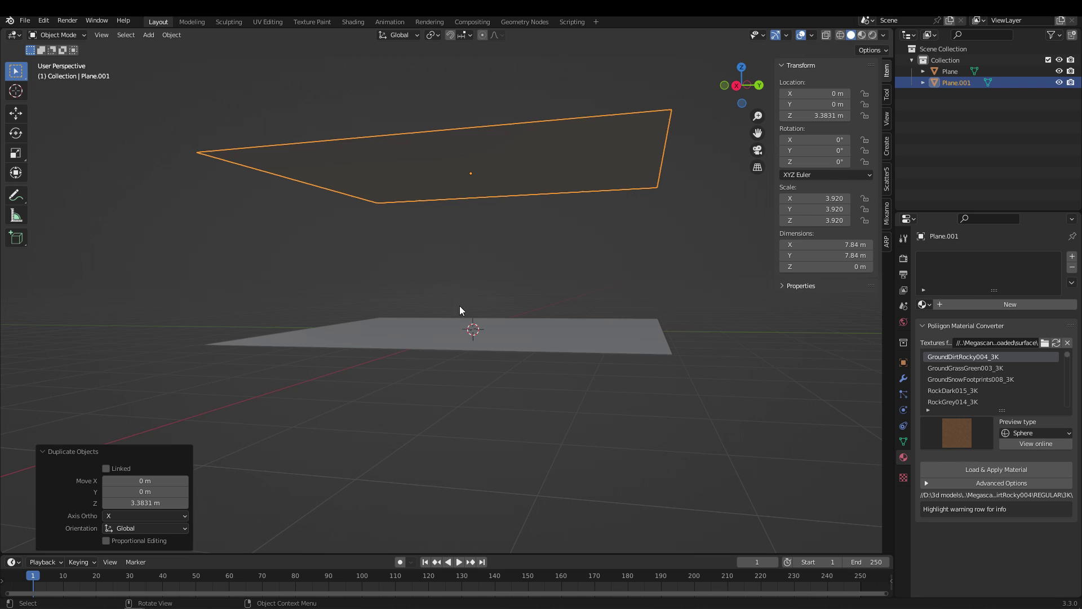
{"action": "middle_click_drag", "start_coordinate": [705, 239], "coordinate": [492, 280]}
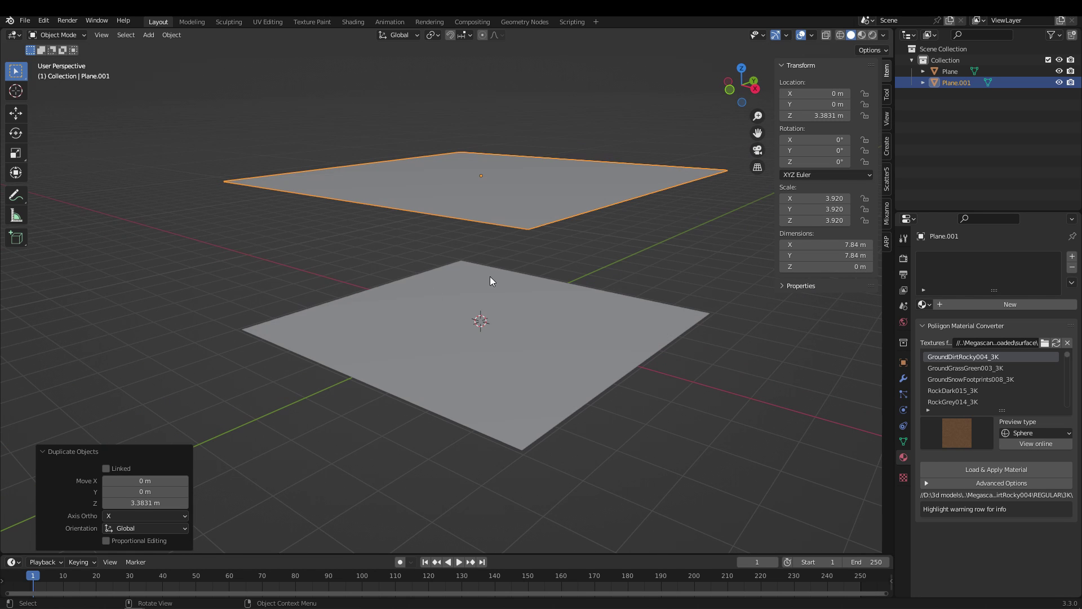
{"action": "middle_click_drag", "start_coordinate": [528, 389], "coordinate": [488, 311]}
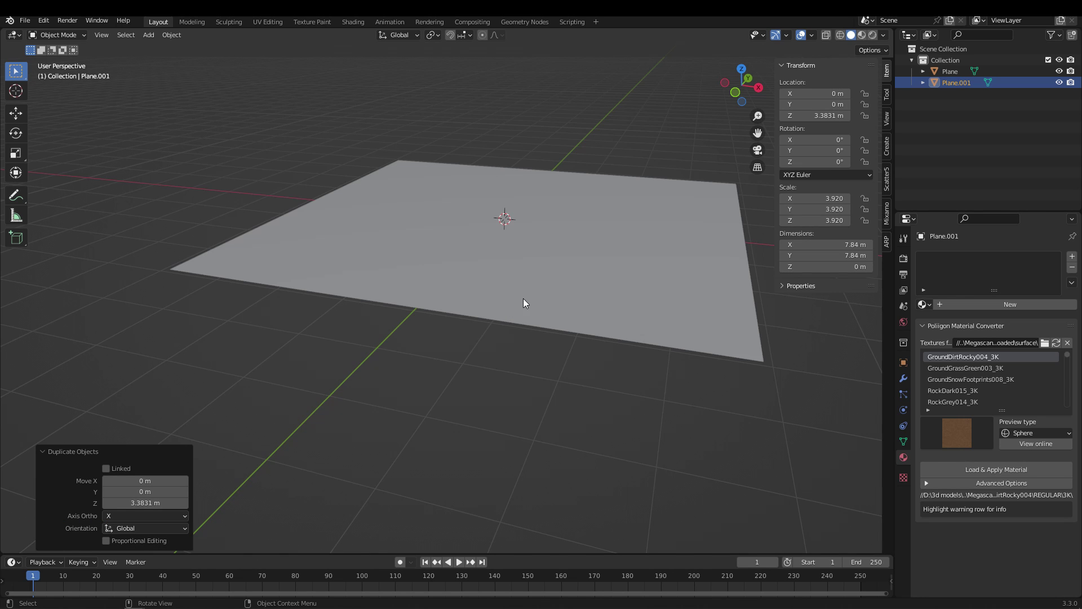
{"action": "middle_click_drag", "start_coordinate": [524, 298], "coordinate": [430, 310]}
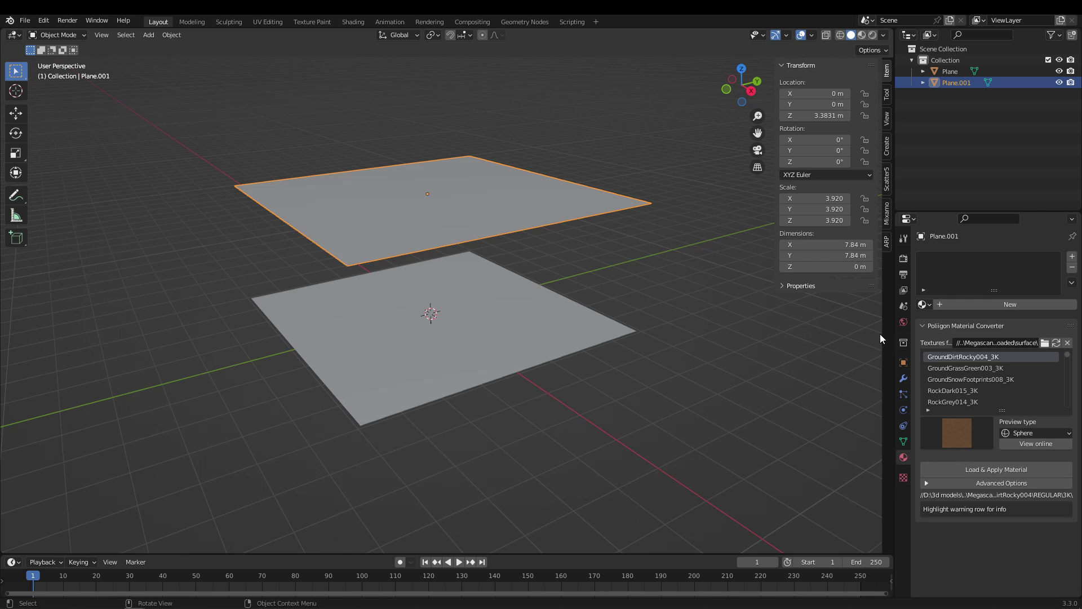
{"action": "left_click", "coordinate": [903, 394]}
{"action": "left_click", "coordinate": [903, 410]}
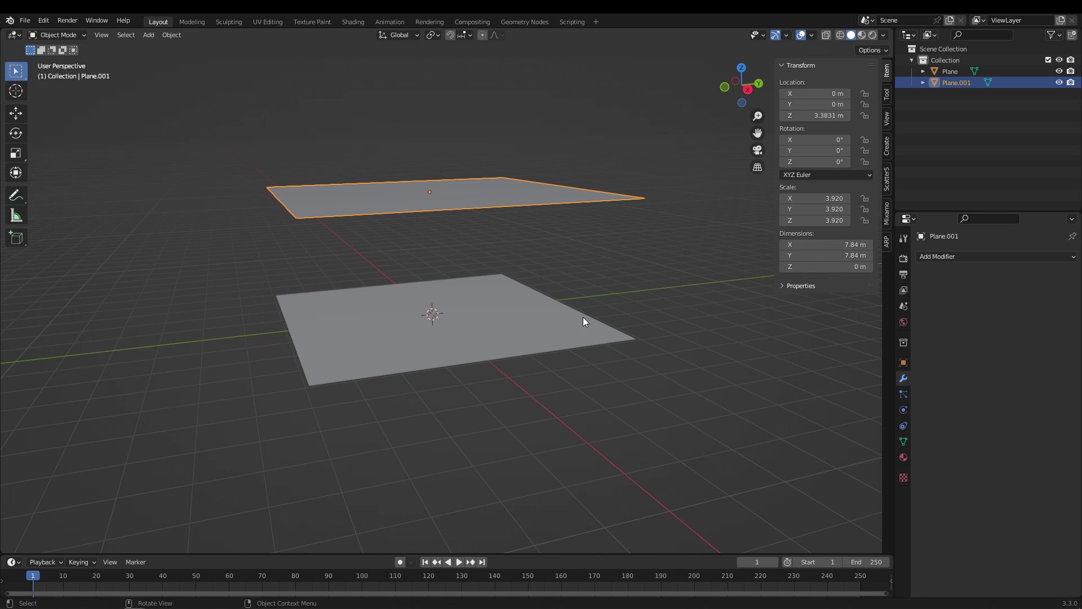
{"action": "middle_click_drag", "start_coordinate": [501, 297], "coordinate": [340, 220]}
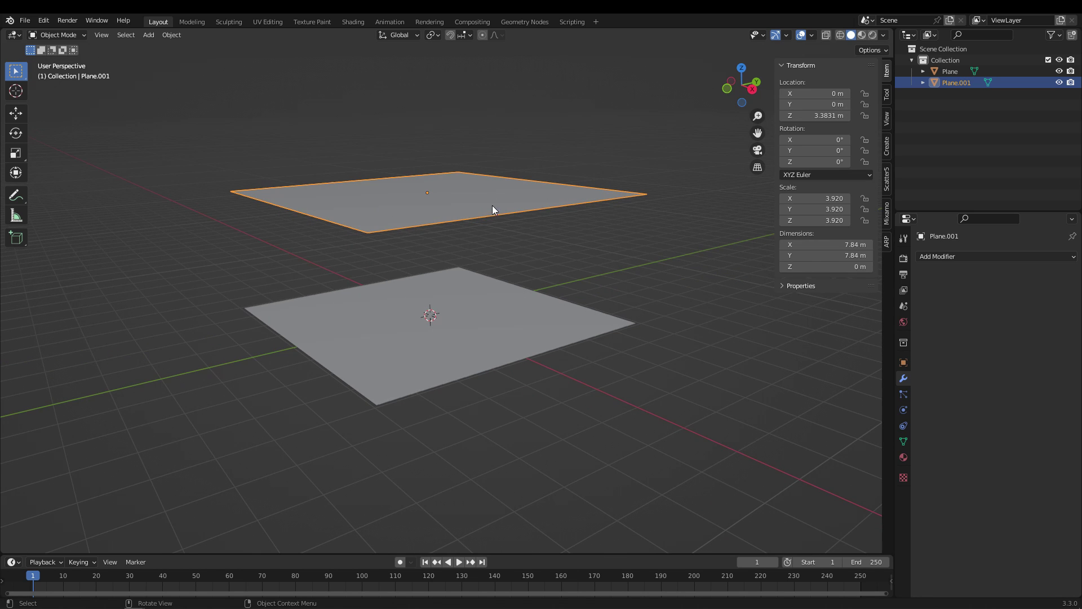
{"action": "middle_click_drag", "start_coordinate": [496, 208], "coordinate": [348, 198]}
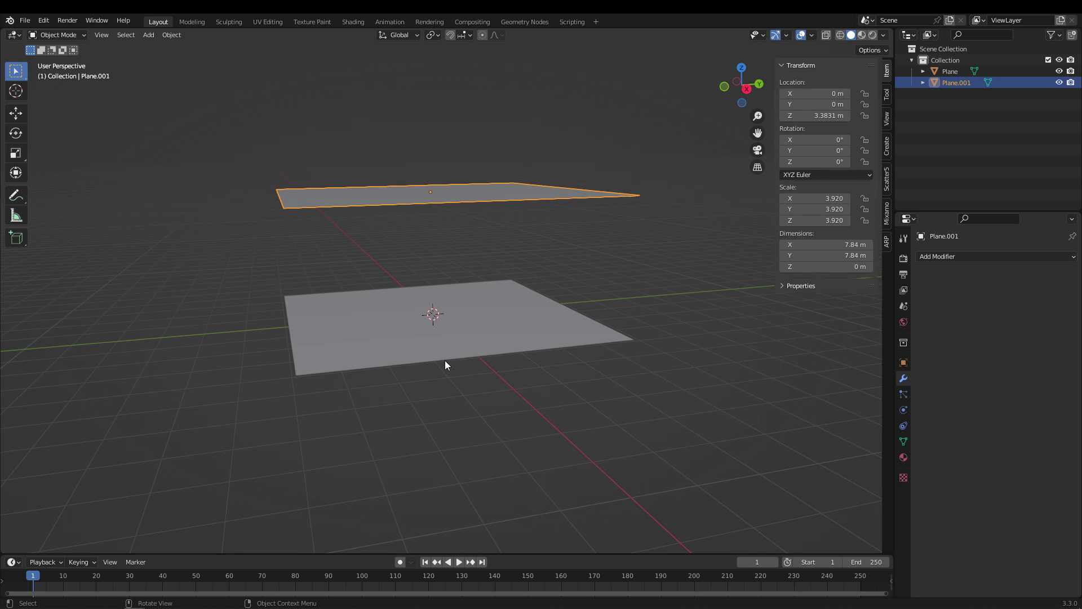
{"action": "mouse_move", "coordinate": [374, 316]}
{"action": "middle_mouse_down"}
{"action": "mouse_move", "coordinate": [392, 313]}
{"action": "mouse_move", "coordinate": [385, 333]}
{"action": "middle_mouse_up"}
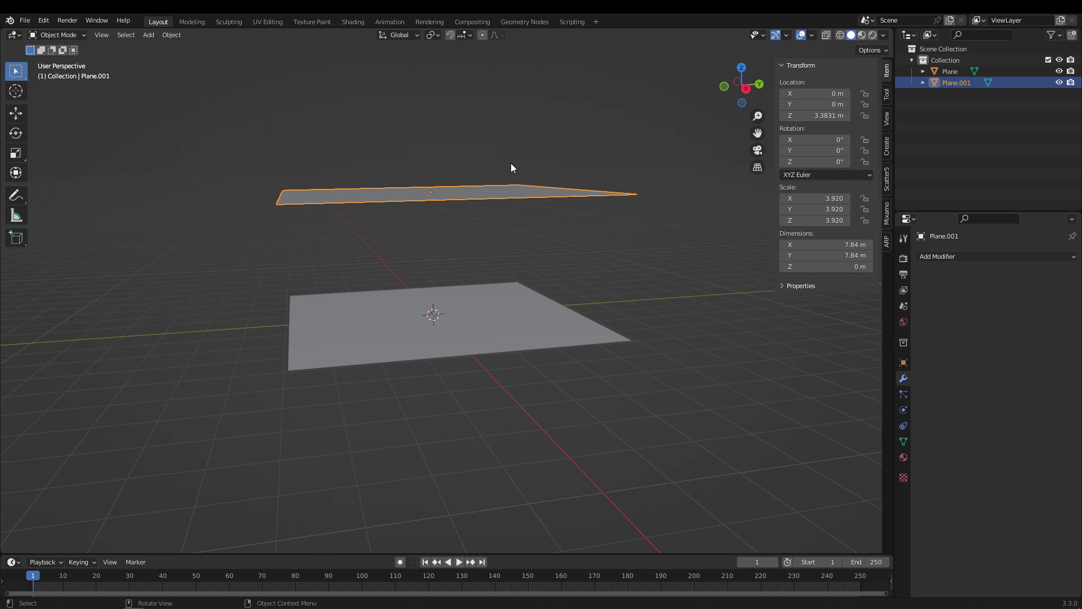
Enable Dynamic Paint physics on the lower plane with its type kept as Canvas.
{"action": "left_click", "coordinate": [950, 71]}
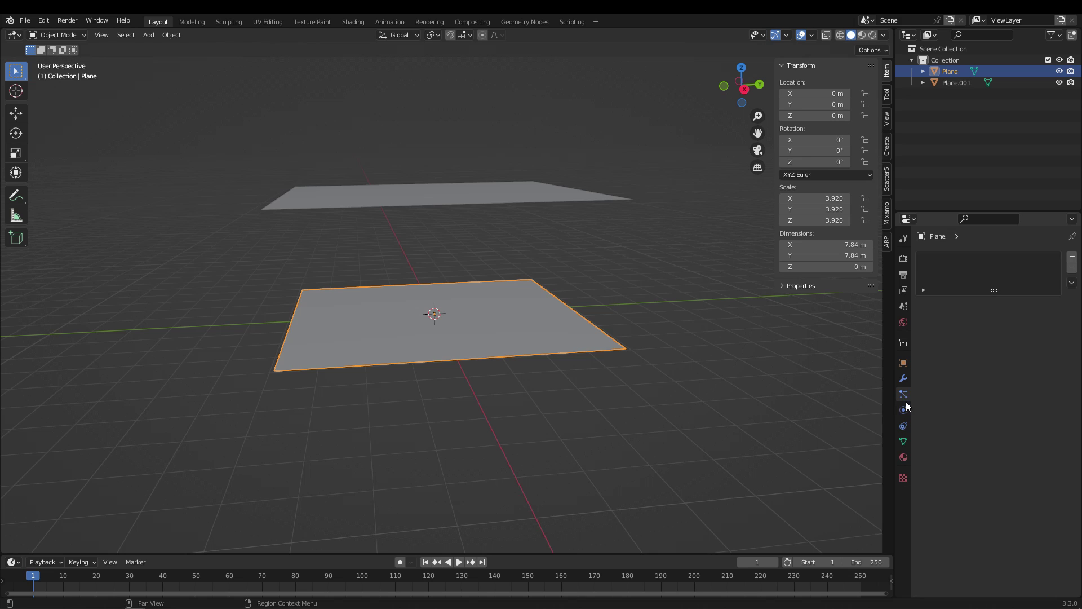
{"action": "left_click", "coordinate": [903, 410]}
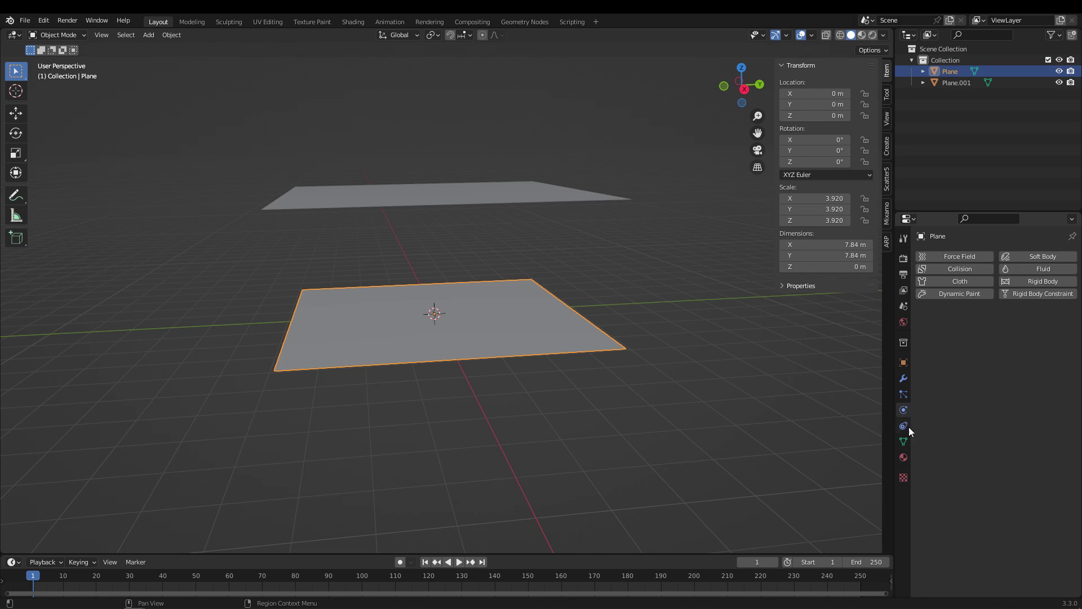
{"action": "left_click", "coordinate": [968, 294]}
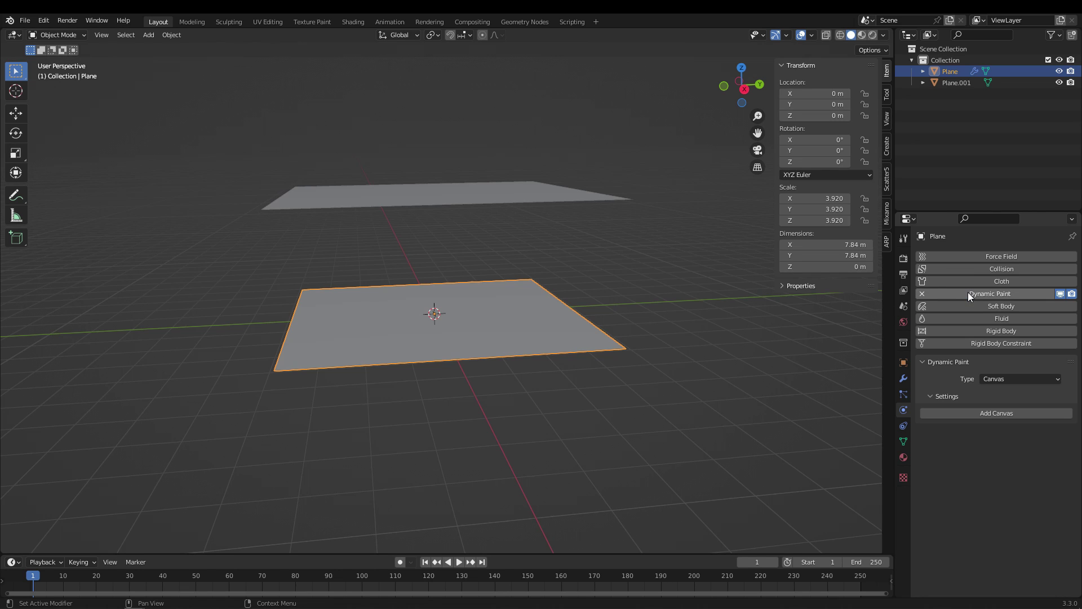
{"action": "left_click", "coordinate": [1015, 378]}
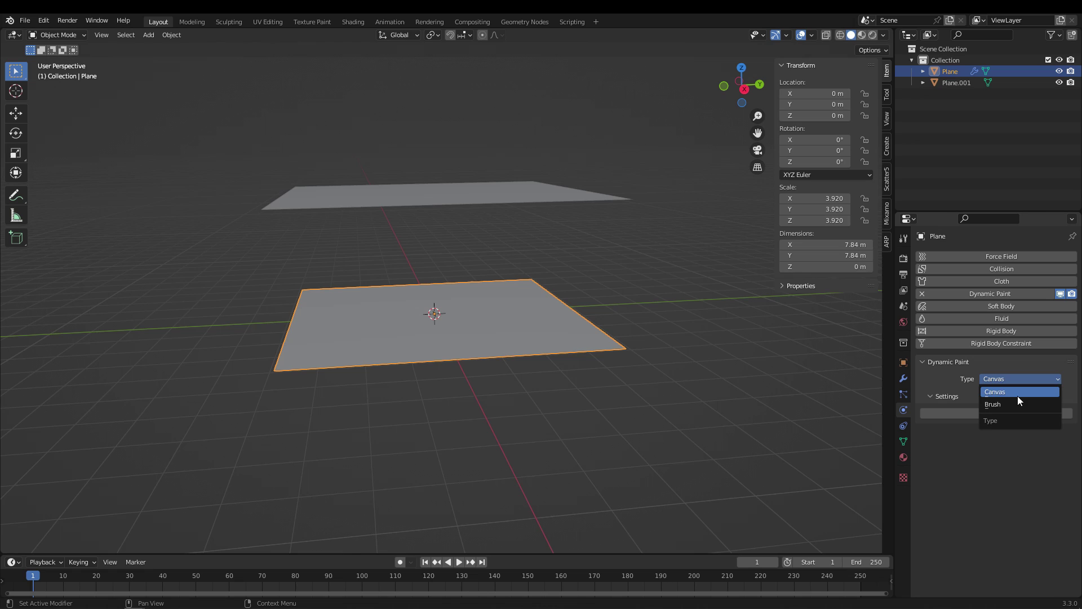
{"action": "left_click", "coordinate": [1018, 397]}
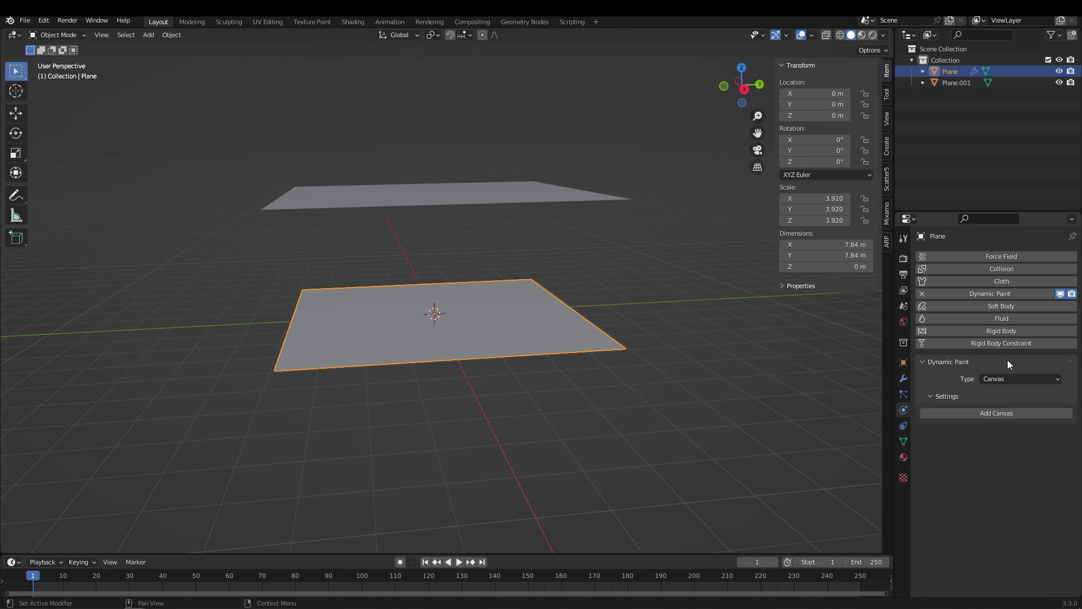
Add a canvas surface to the lower plane's Dynamic Paint settings.
{"action": "left_click", "coordinate": [994, 378]}
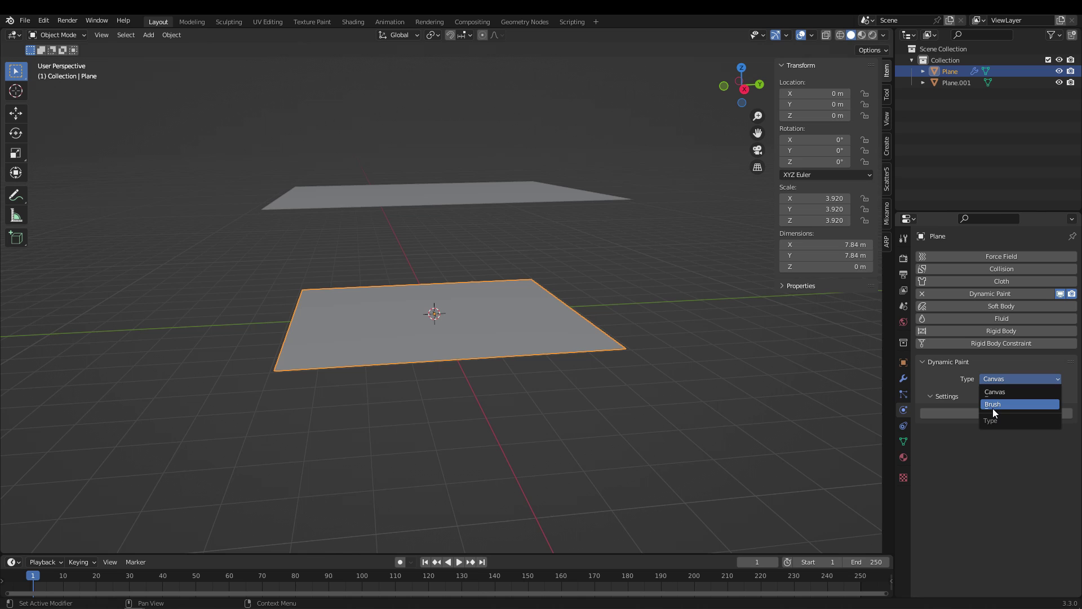
{"action": "left_click", "coordinate": [995, 379]}
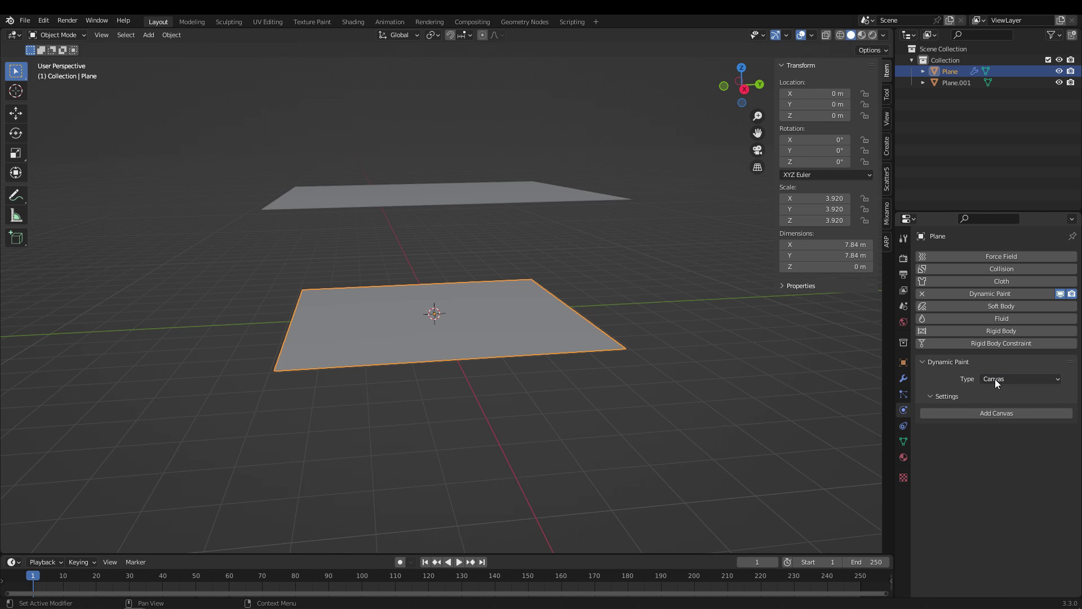
{"action": "middle_click_drag", "start_coordinate": [618, 209], "coordinate": [326, 175]}
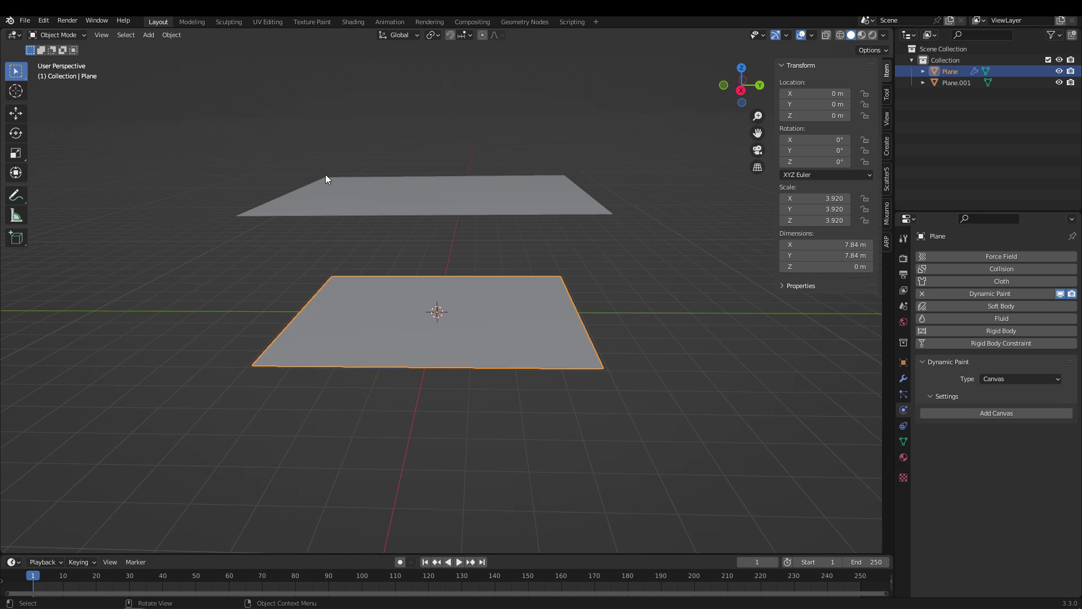
{"action": "middle_click_drag", "start_coordinate": [459, 233], "coordinate": [410, 231]}
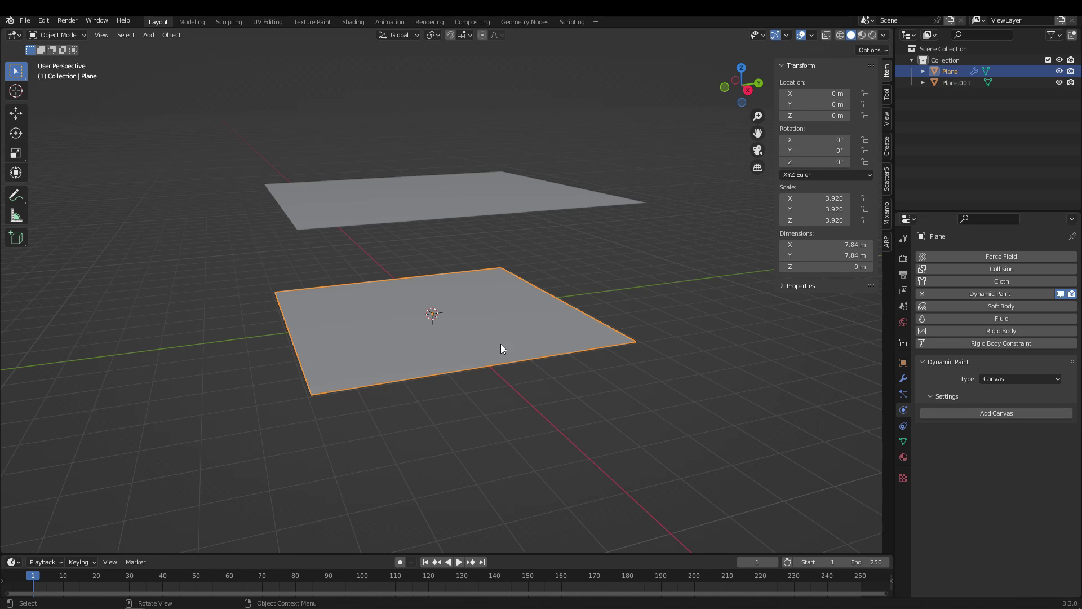
{"action": "left_click", "coordinate": [1003, 415]}
{"action": "scroll", "coordinate": [992, 416], "scroll_direction": "down", "scroll_amount": 1}
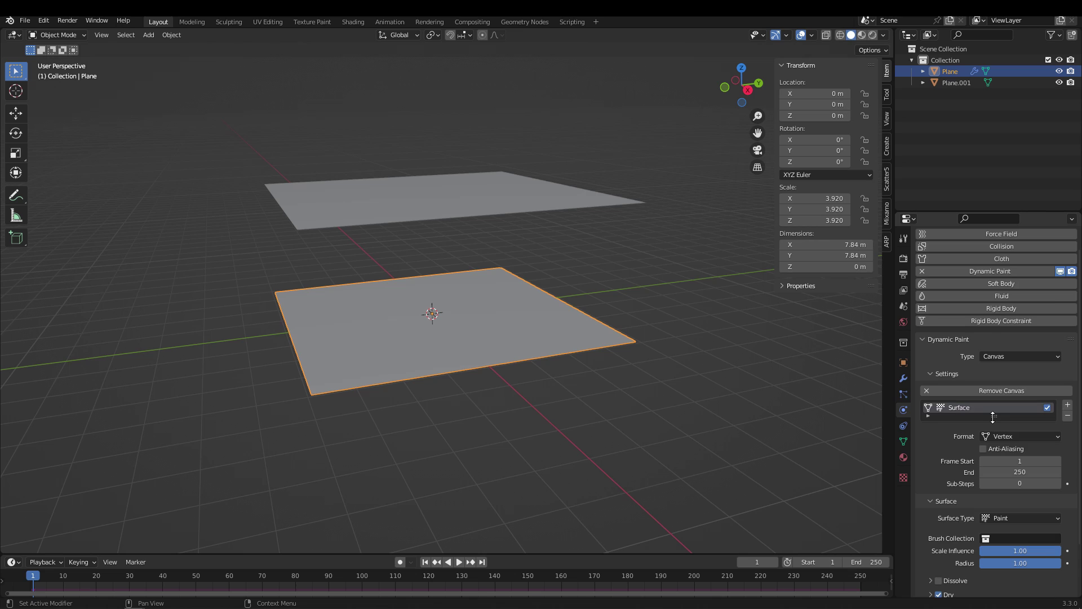
{"action": "scroll", "coordinate": [992, 417], "scroll_direction": "up", "scroll_amount": 1}
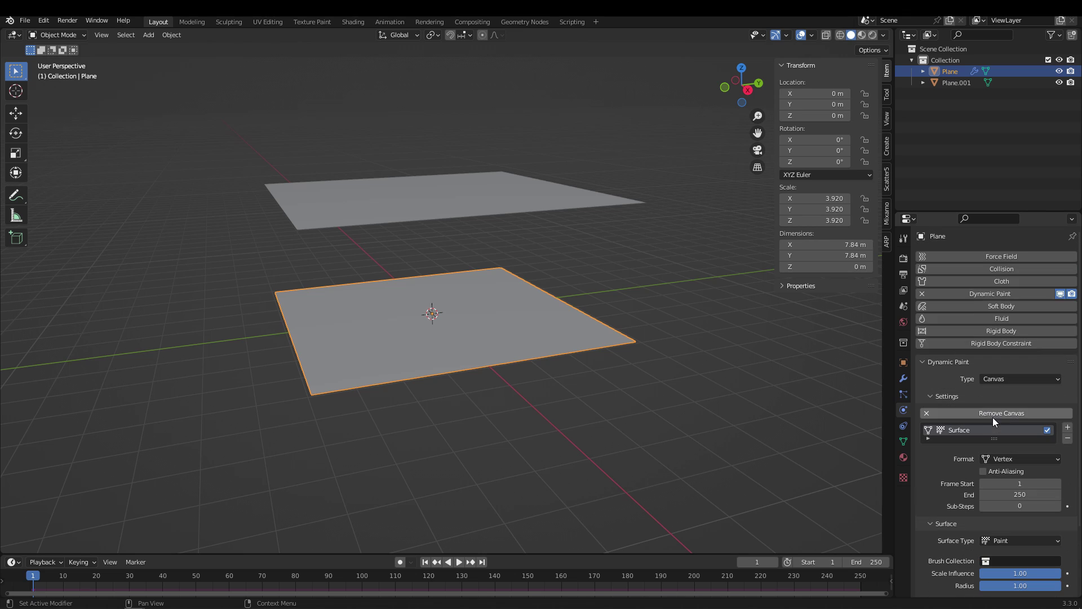
Enable Collision physics on the lower plane.
{"action": "left_click", "coordinate": [979, 267]}
{"action": "middle_click_drag", "start_coordinate": [733, 366], "coordinate": [585, 311]}
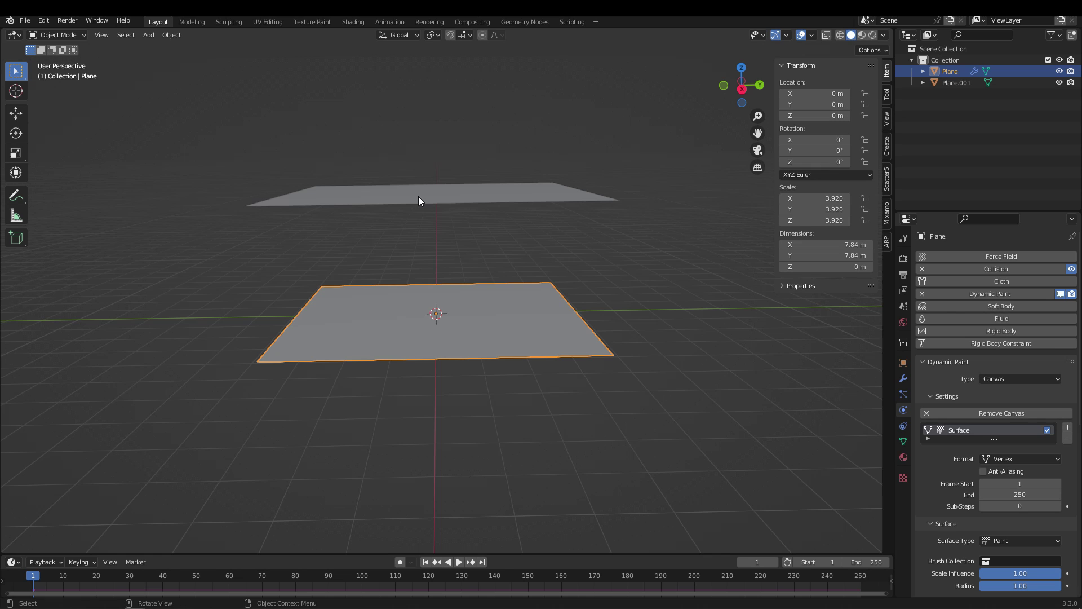
{"action": "middle_click_drag", "start_coordinate": [528, 336], "coordinate": [490, 333]}
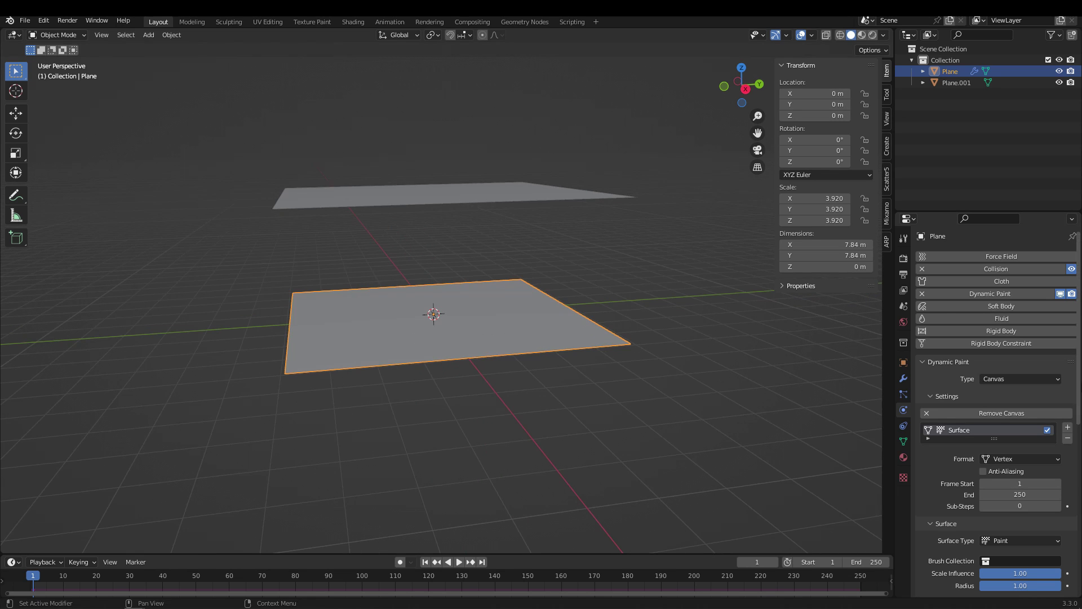
{"action": "left_click", "coordinate": [507, 195]}
{"action": "left_click", "coordinate": [586, 331]}
Set the surface type of the lower plane's Dynamic Paint canvas to Waves.
{"action": "scroll", "coordinate": [998, 439], "scroll_direction": "down", "scroll_amount": 6}
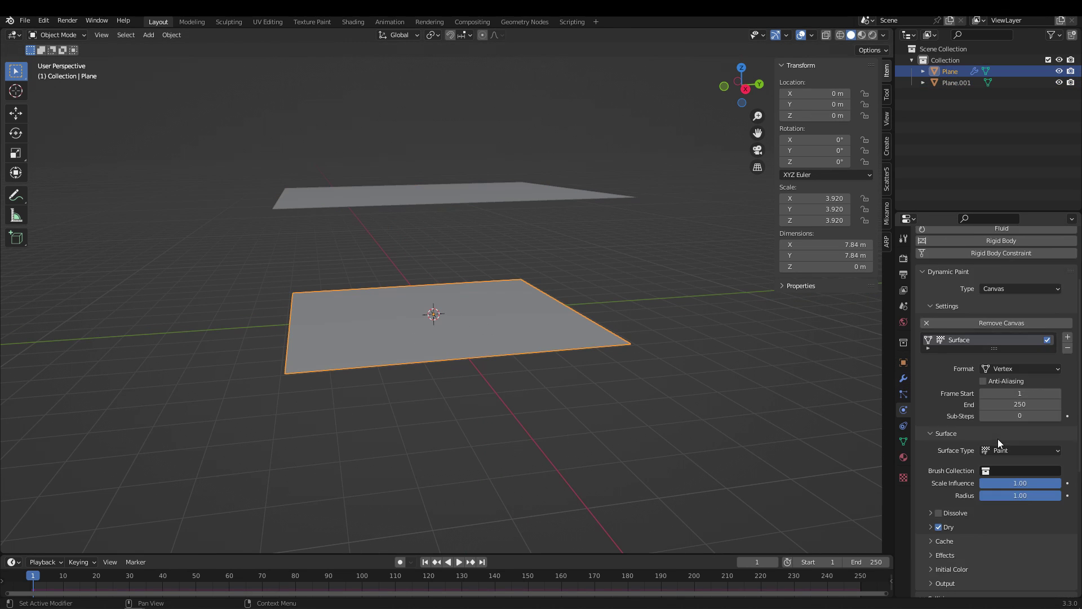
{"action": "left_click", "coordinate": [1005, 406]}
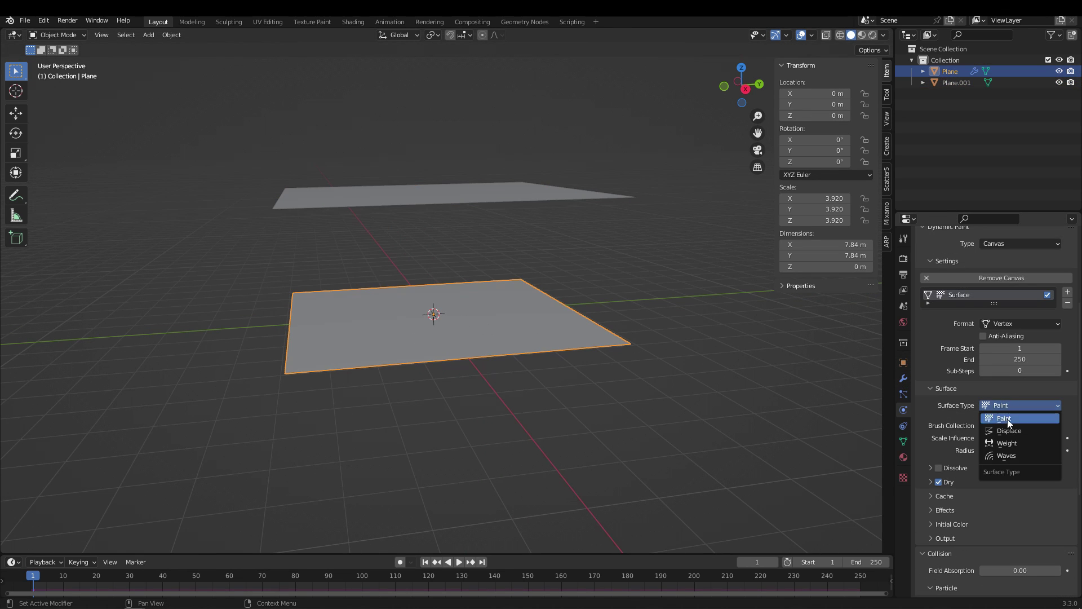
{"action": "left_click", "coordinate": [1013, 455]}
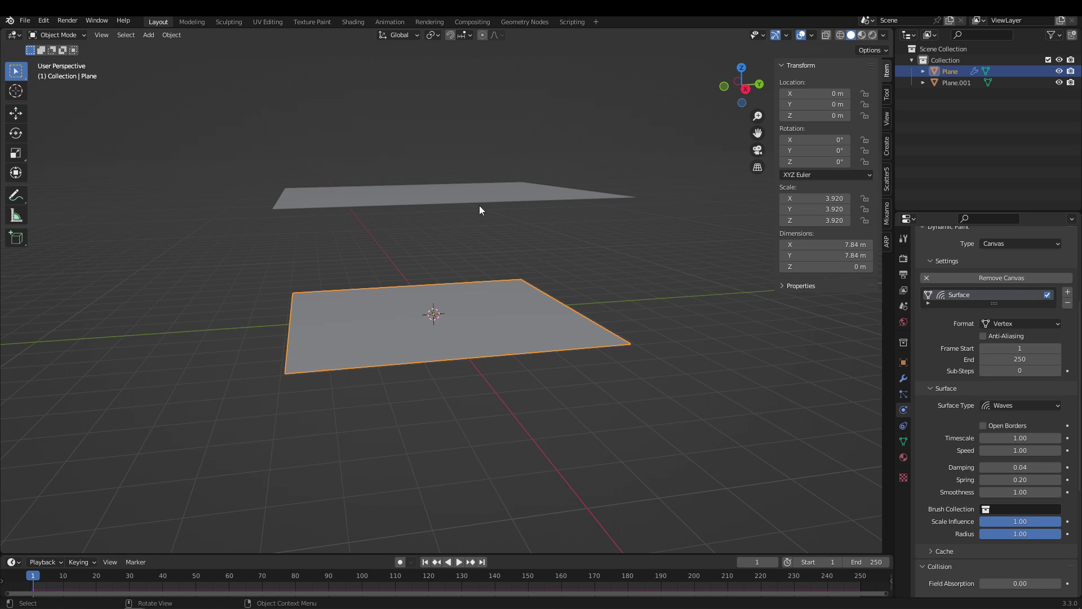
Give the upper plane Dynamic Paint physics, add a brush, and set its paint source to Particle System.
{"action": "left_click", "coordinate": [400, 202]}
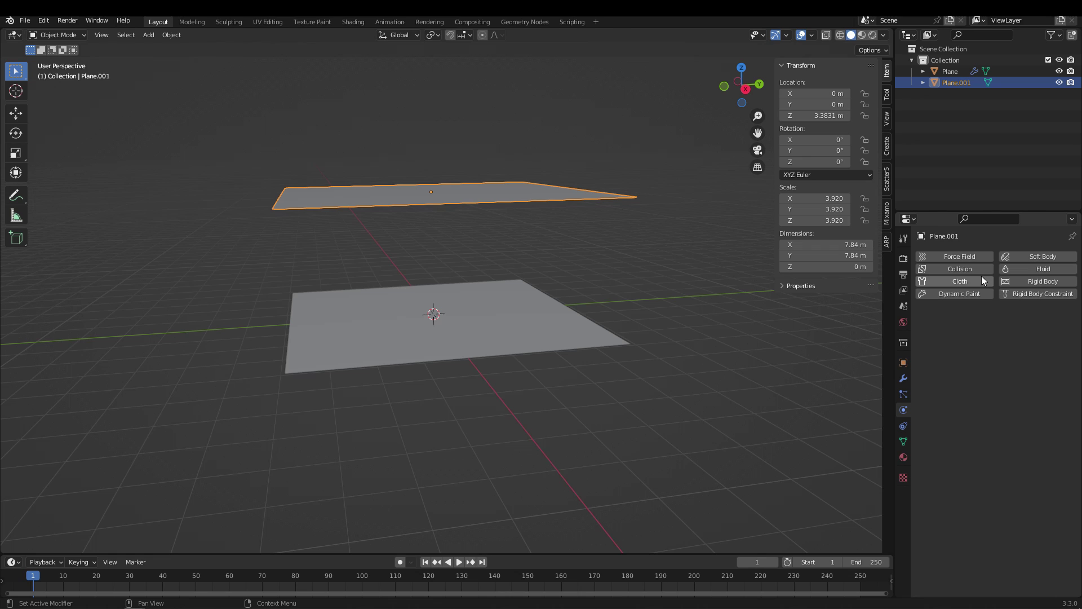
{"action": "left_click", "coordinate": [959, 294]}
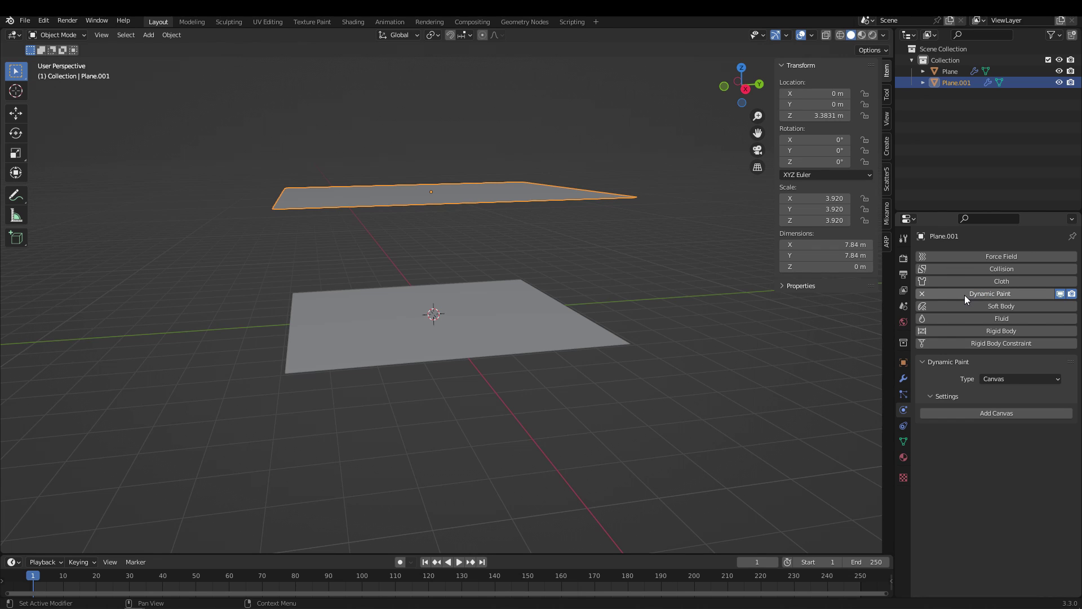
{"action": "left_click", "coordinate": [1005, 379]}
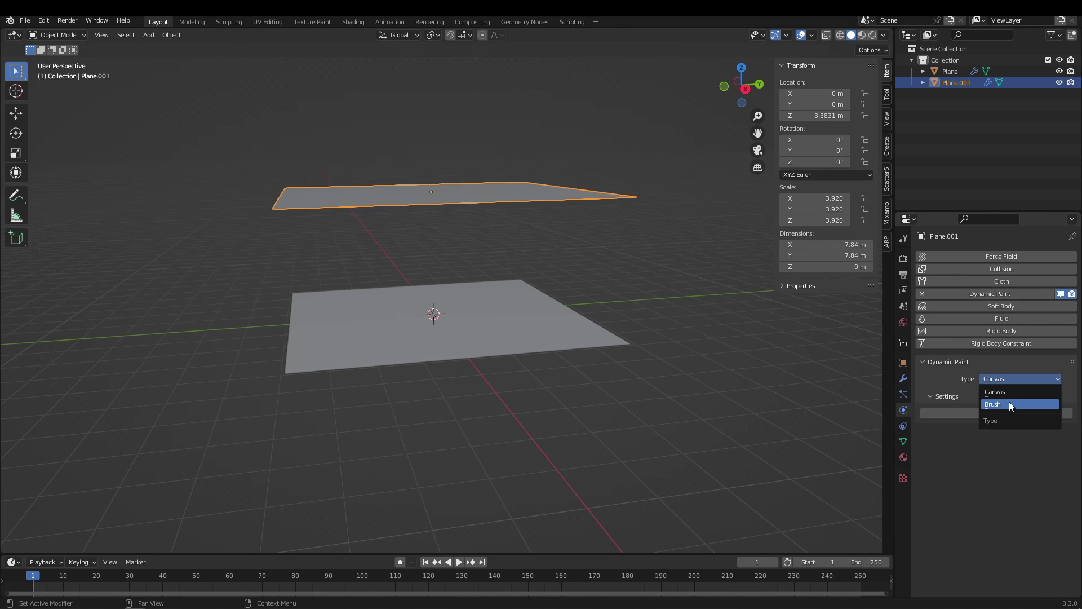
{"action": "left_click", "coordinate": [1008, 404]}
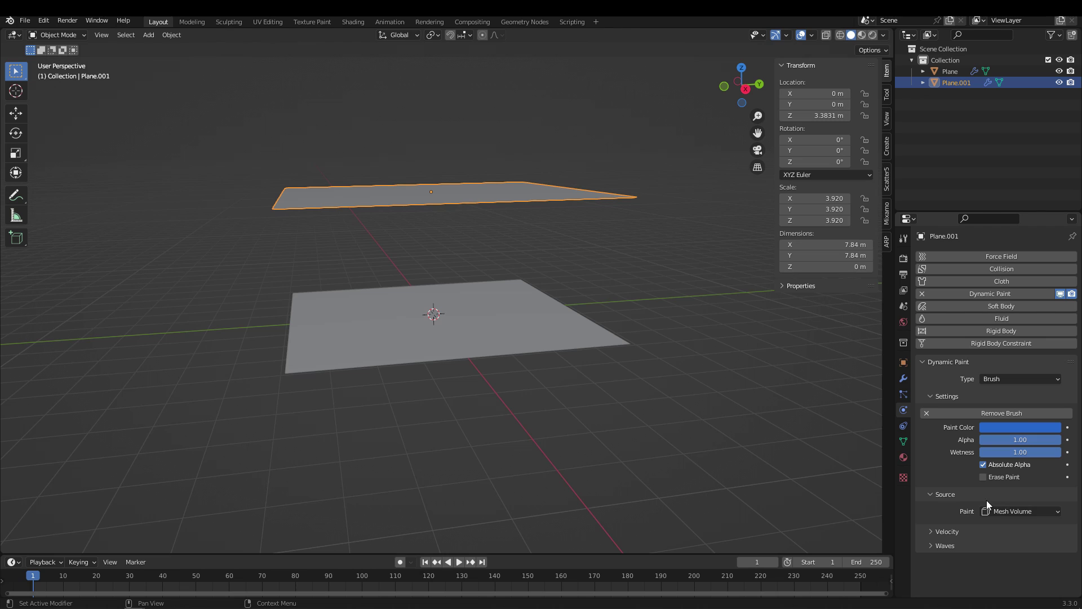
{"action": "left_click", "coordinate": [1006, 511]}
{"action": "left_click", "coordinate": [1002, 524]}
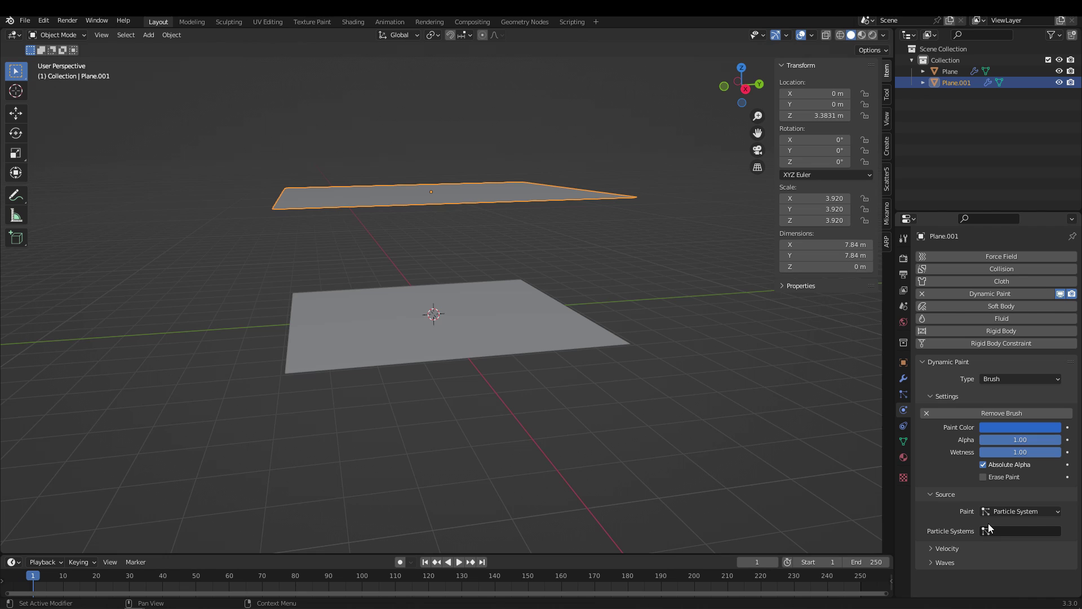
Add an emitter particle system to the upper plane and set its normal velocity to 0 m/s.
{"action": "left_click", "coordinate": [904, 393]}
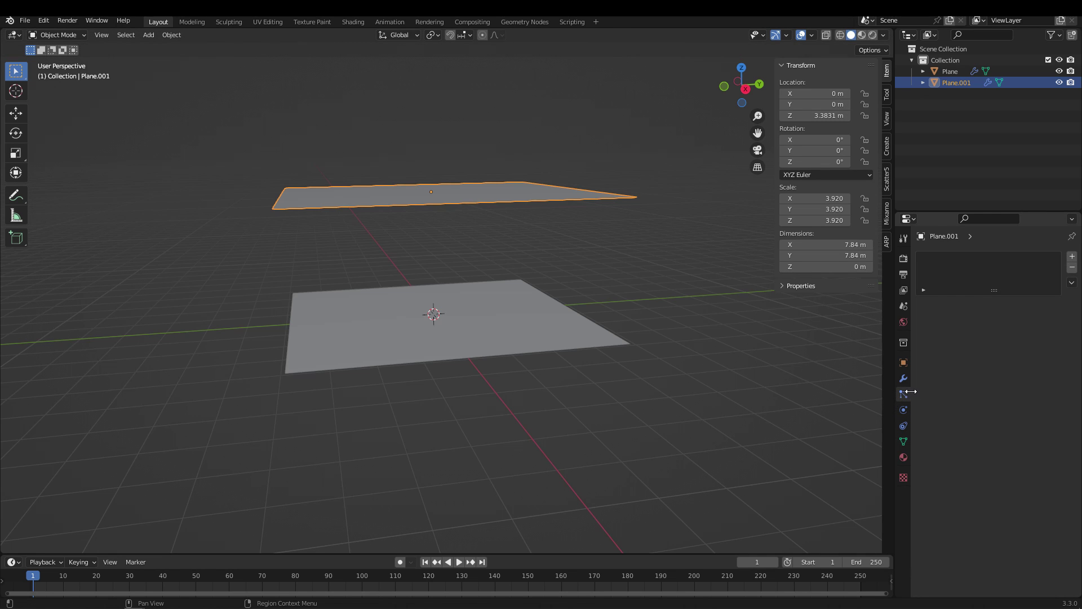
{"action": "left_click", "coordinate": [1071, 256]}
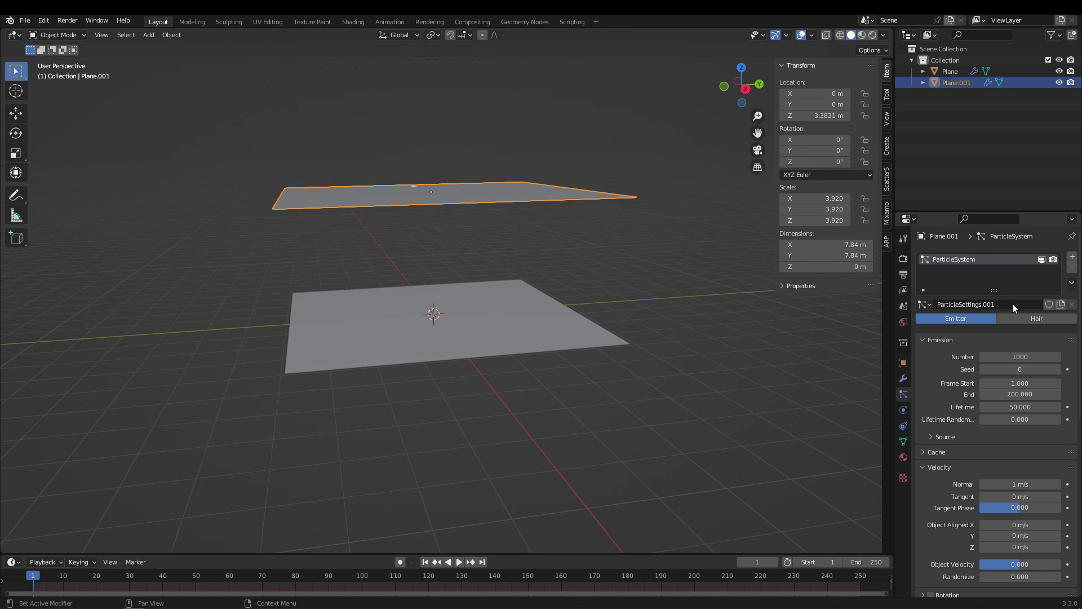
{"action": "double_click", "coordinate": [1009, 486]}
{"action": "type", "text": "9"}
{"action": "key", "text": "Return"}
Select the lower plane and play the animation to check how the particles fall from the upper plane.
{"action": "left_click", "coordinate": [904, 457]}
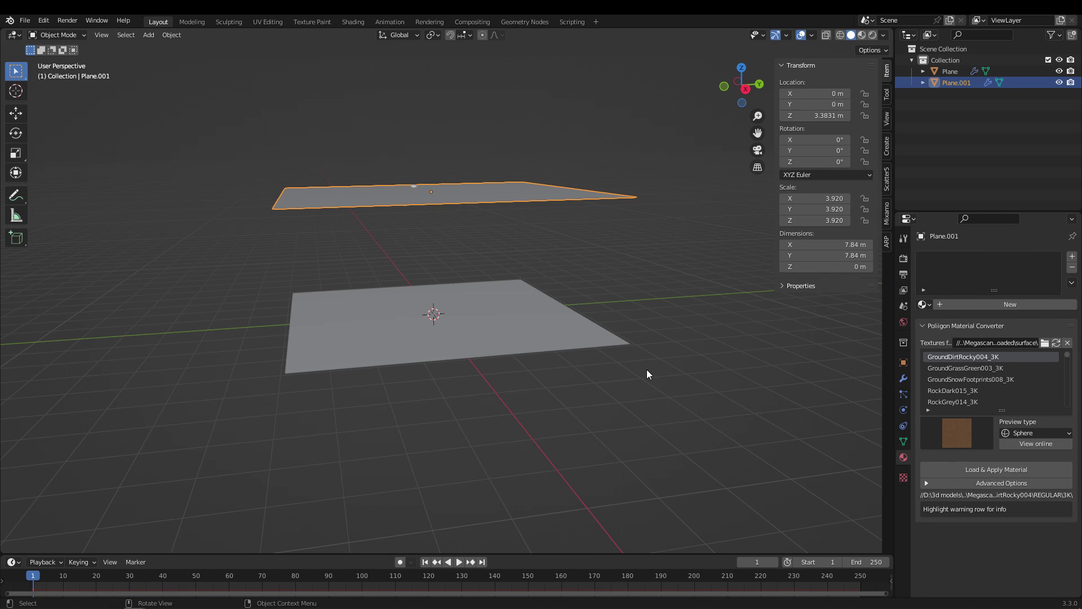
{"action": "left_click", "coordinate": [557, 326]}
{"action": "key", "text": "space"}
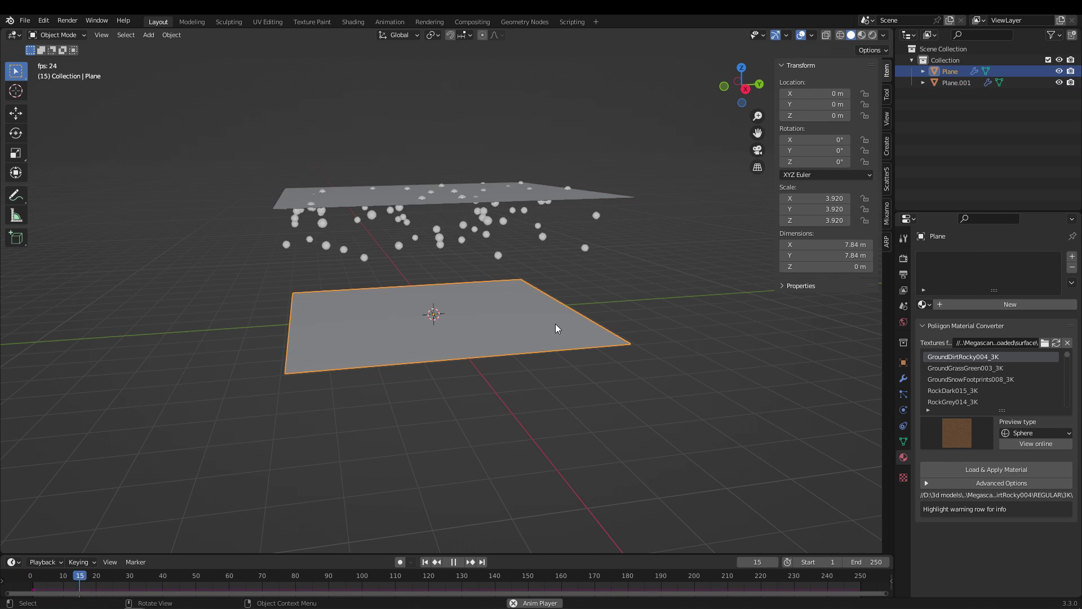
{"action": "middle_click_drag", "start_coordinate": [556, 324], "coordinate": [411, 349]}
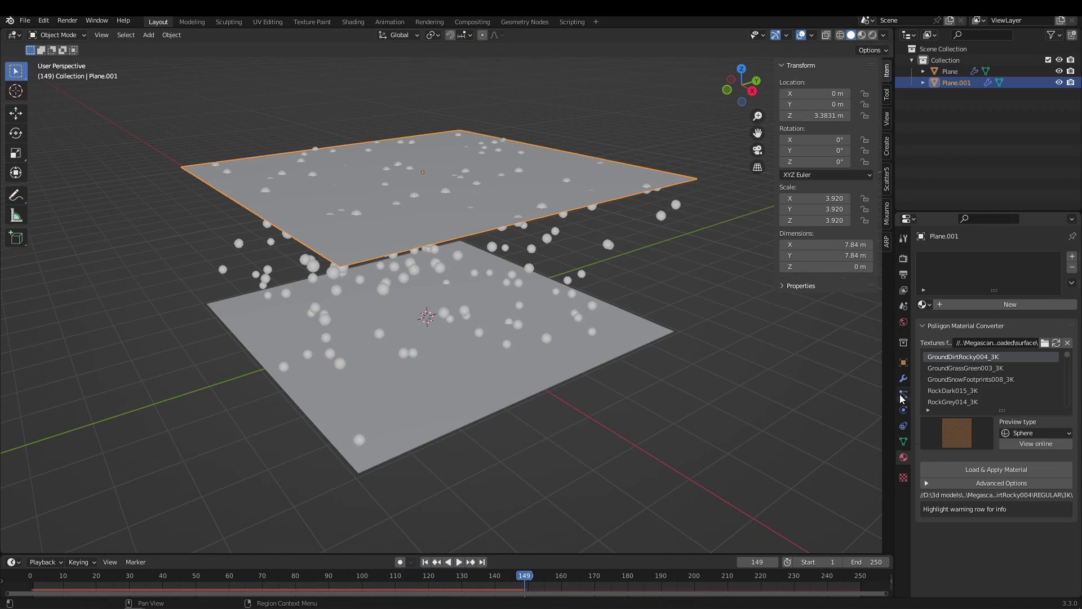
Assign ParticleSystem as the particle source of the upper plane's Dynamic Paint brush.
{"action": "left_click", "coordinate": [903, 395]}
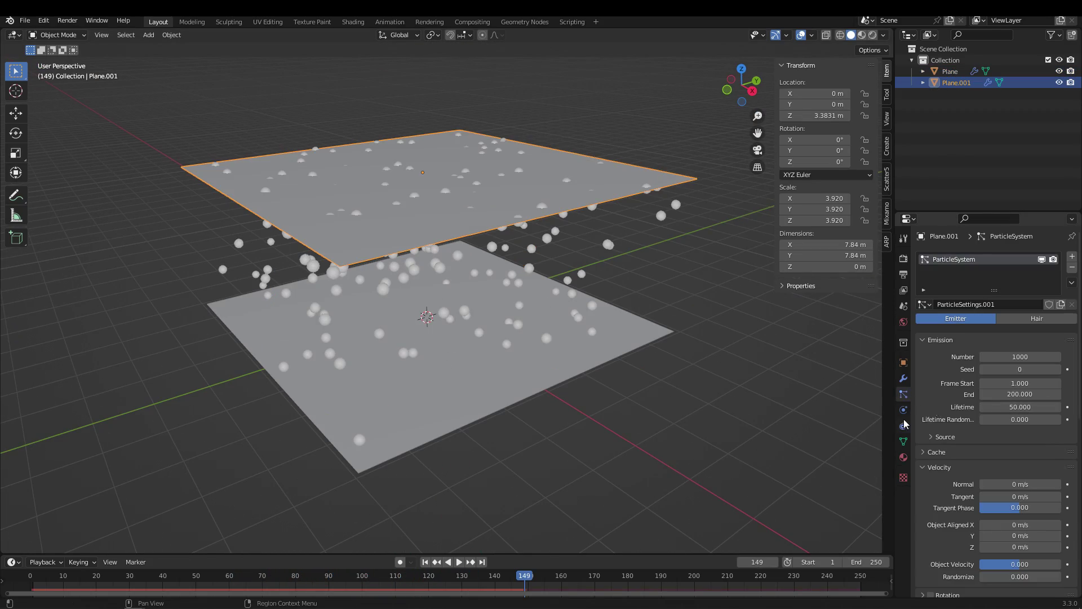
{"action": "left_click", "coordinate": [903, 410]}
{"action": "left_click", "coordinate": [1020, 530]}
{"action": "left_click", "coordinate": [1009, 411]}
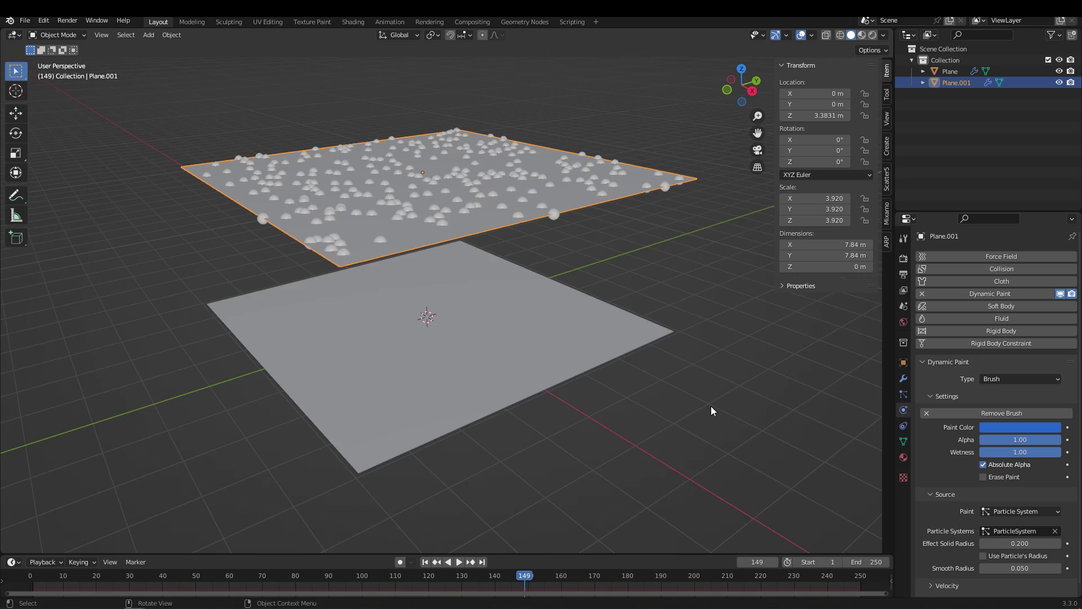
Play the animation to check how the falling particles affect the lower plane.
{"action": "key", "text": "space"}
{"action": "scroll", "coordinate": [532, 385], "scroll_direction": "up", "scroll_amount": 4}
{"action": "middle_click_drag", "start_coordinate": [532, 384], "coordinate": [567, 368]}
{"action": "key", "text": "space"}
Subdivide the lower plane's mesh with 50 cuts and return to Object Mode.
{"action": "left_click", "coordinate": [601, 414]}
{"action": "scroll", "coordinate": [608, 416], "scroll_direction": "down", "scroll_amount": 1}
{"action": "left_click", "coordinate": [903, 379]}
{"action": "scroll", "coordinate": [603, 374], "scroll_direction": "down", "scroll_amount": 2}
{"action": "key", "text": "Tab"}
{"action": "right_click", "coordinate": [565, 373]}
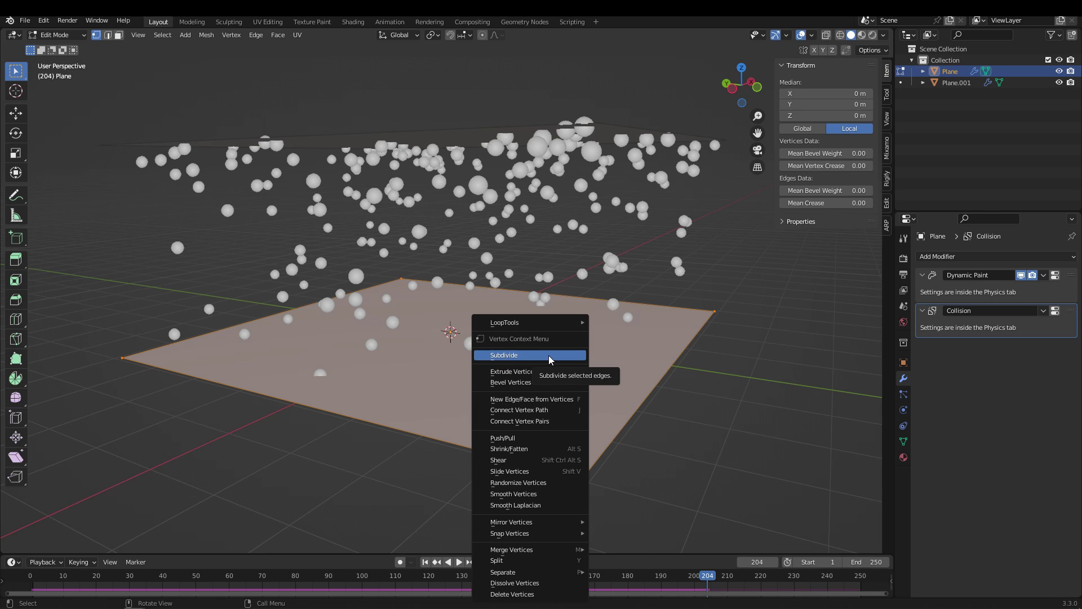
{"action": "left_click", "coordinate": [548, 355]}
{"action": "left_click", "coordinate": [145, 466]}
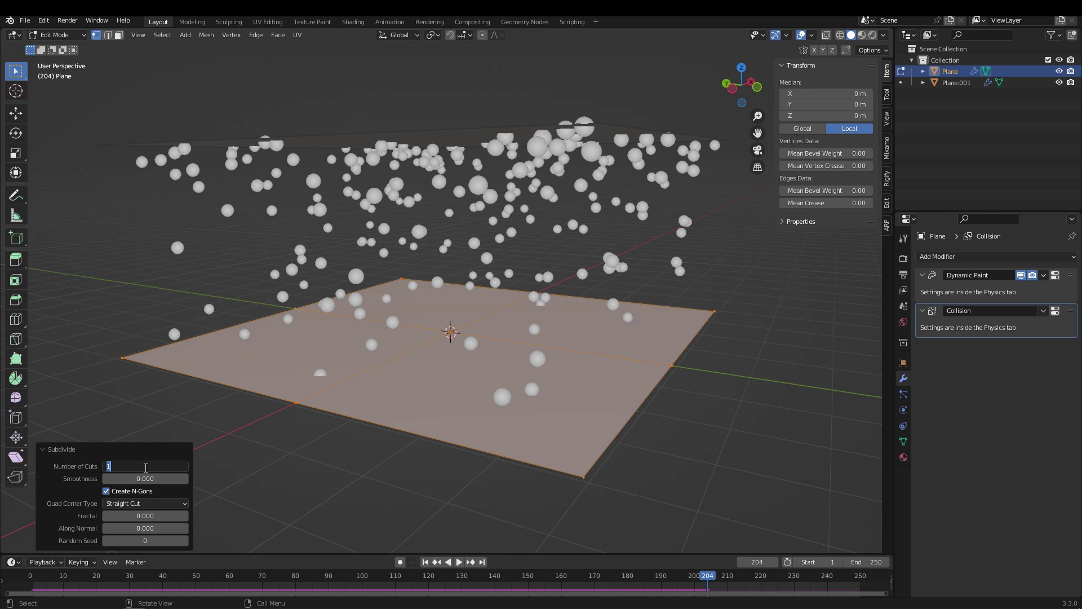
{"action": "key", "text": "Return"}
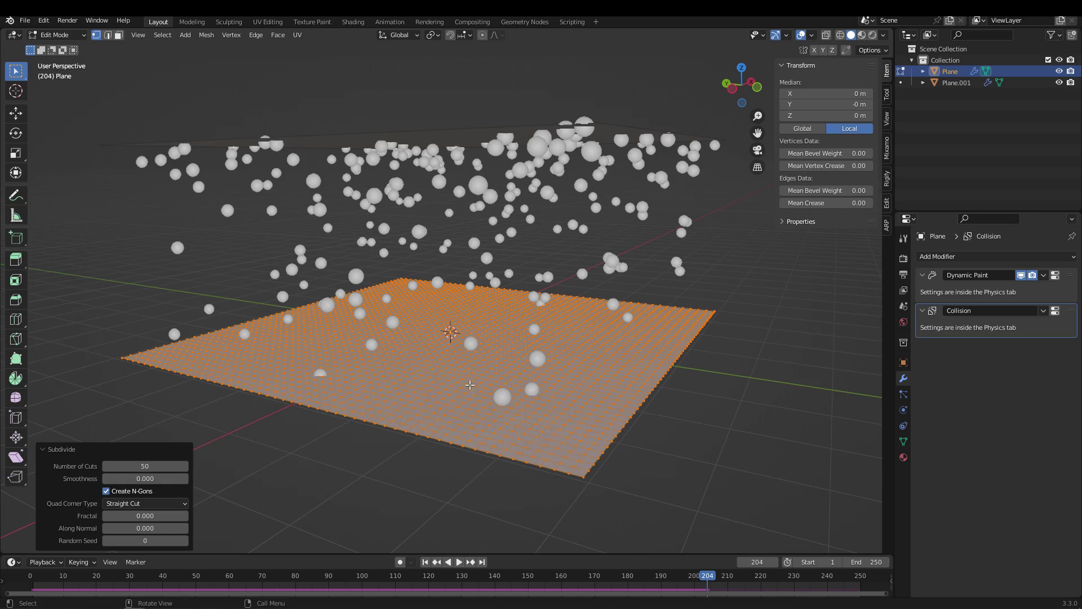
{"action": "key", "text": "Tab"}
Rewind the timeline to the start and play the wave simulation on the subdivided plane.
{"action": "middle_click_drag", "start_coordinate": [457, 397], "coordinate": [371, 415]}
{"action": "scroll", "coordinate": [353, 403], "scroll_direction": "up", "scroll_amount": 5}
{"action": "middle_click_drag", "start_coordinate": [472, 399], "coordinate": [357, 327]}
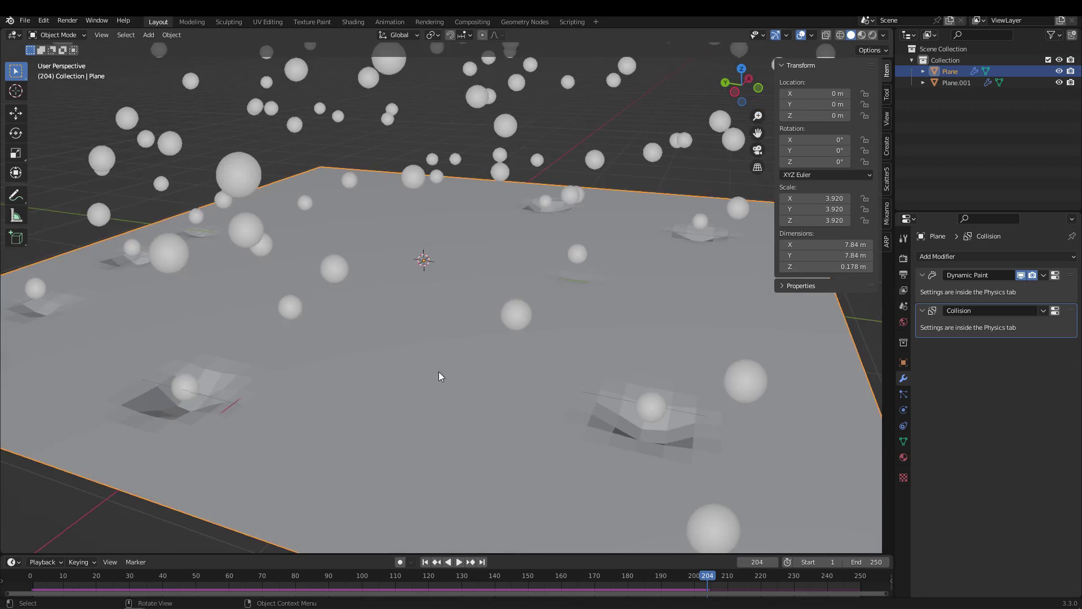
{"action": "middle_click_drag", "start_coordinate": [439, 371], "coordinate": [198, 606]}
{"action": "left_click_drag", "start_coordinate": [187, 577], "coordinate": [30, 573]}
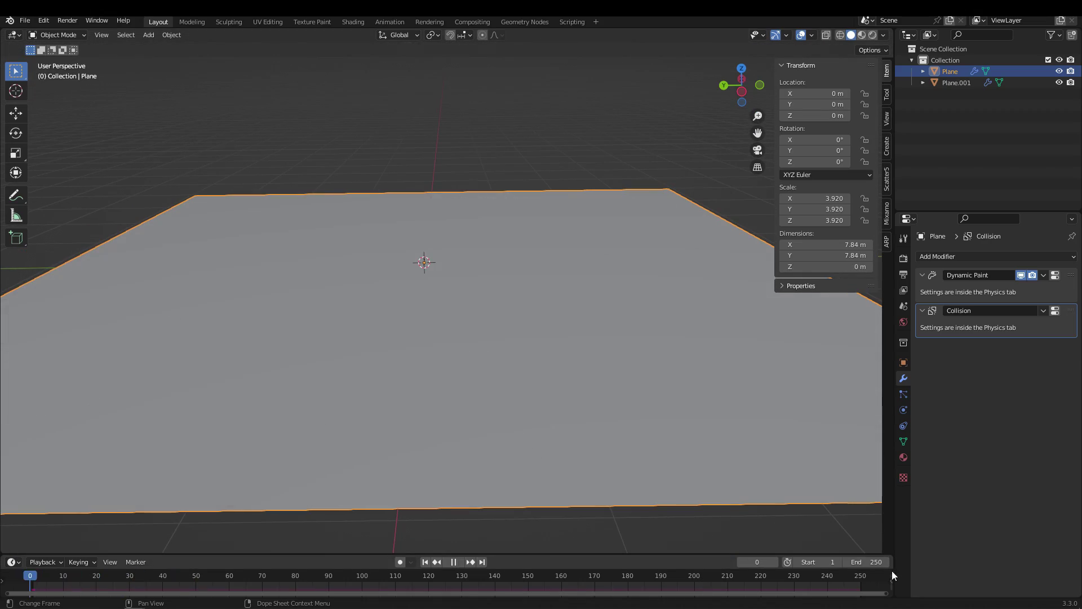
{"action": "key", "text": "space"}
{"action": "middle_click_drag", "start_coordinate": [391, 393], "coordinate": [483, 331]}
{"action": "key", "text": "space"}
Apply smooth shading to the lower plane.
{"action": "right_click", "coordinate": [410, 343]}
{"action": "left_click", "coordinate": [410, 339]}
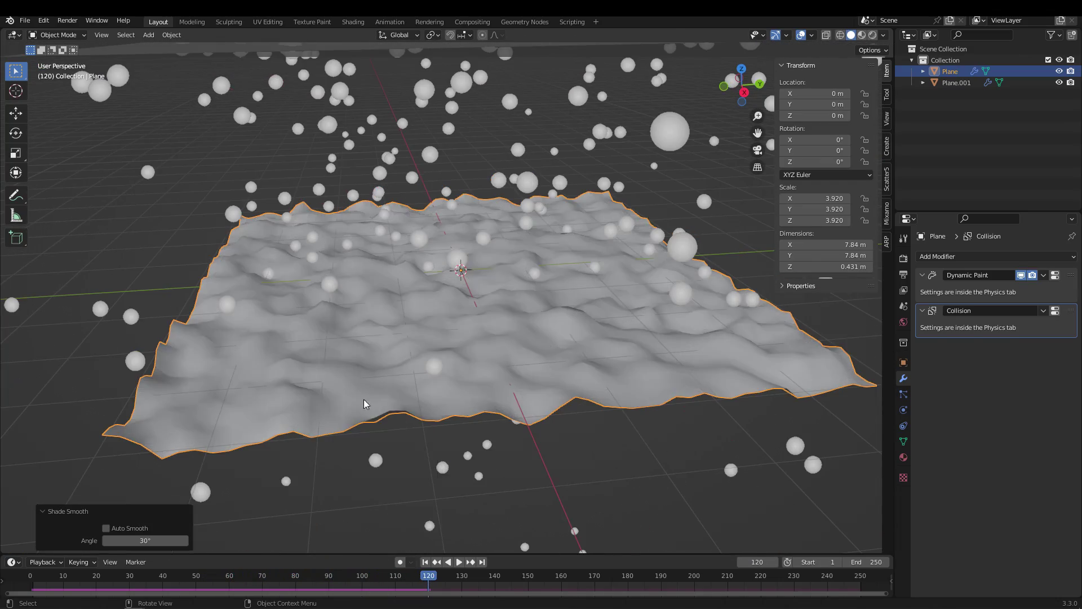
{"action": "middle_click_drag", "start_coordinate": [367, 398], "coordinate": [705, 320]}
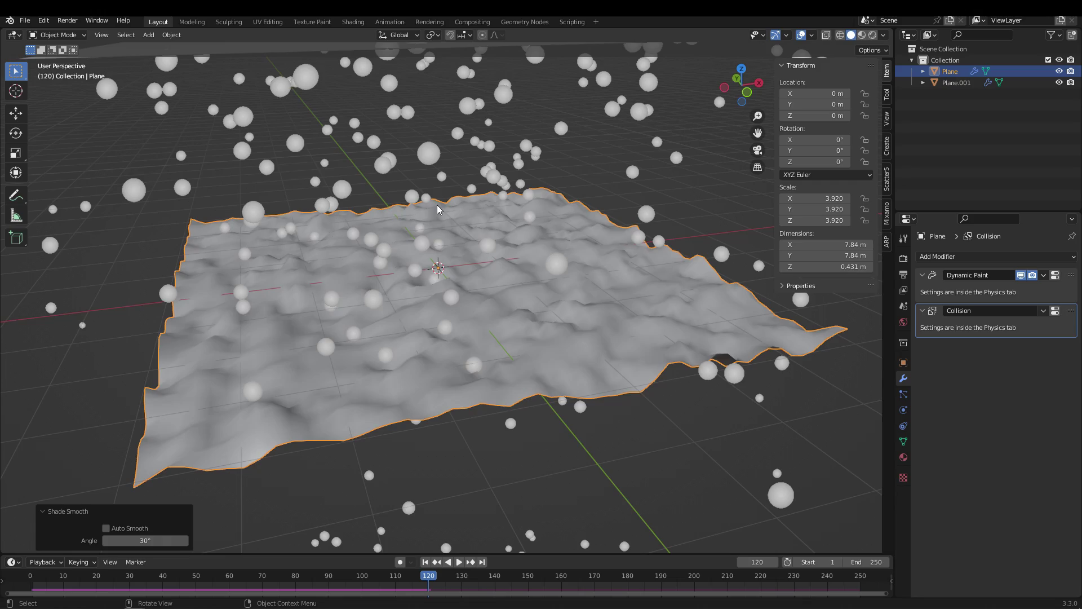
{"action": "middle_click_drag", "start_coordinate": [483, 388], "coordinate": [442, 364]}
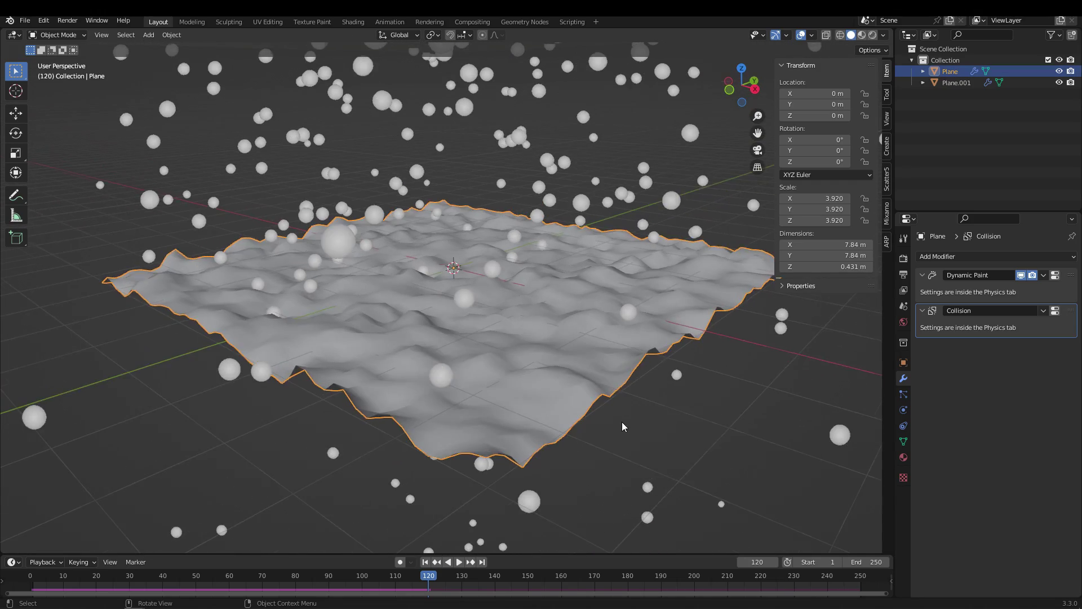
{"action": "scroll", "coordinate": [621, 421], "scroll_direction": "down", "scroll_amount": 2}
{"action": "mouse_move", "coordinate": [621, 421]}
{"action": "middle_mouse_down"}
{"action": "mouse_move", "coordinate": [530, 405]}
{"action": "mouse_move", "coordinate": [691, 427]}
{"action": "mouse_move", "coordinate": [508, 407]}
{"action": "middle_mouse_up"}
{"action": "scroll", "coordinate": [523, 404], "scroll_direction": "up", "scroll_amount": 5}
{"action": "scroll", "coordinate": [508, 407], "scroll_direction": "down", "scroll_amount": 2}
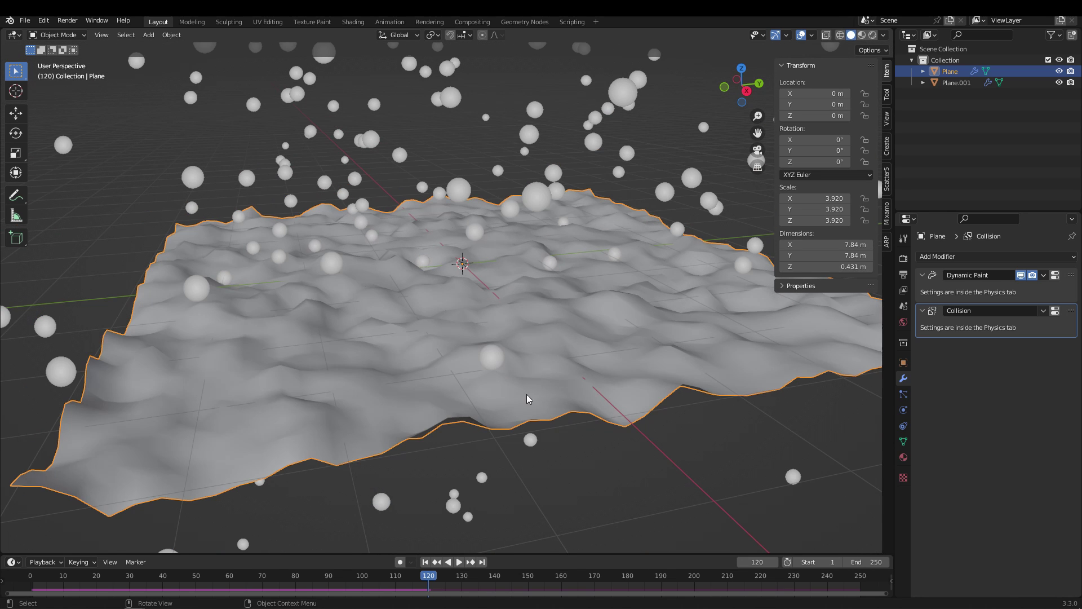
Add a Subdivision Surface modifier with 2 viewport levels to the lower plane, placed above Dynamic Paint in the modifier stack.
{"action": "left_click", "coordinate": [952, 256]}
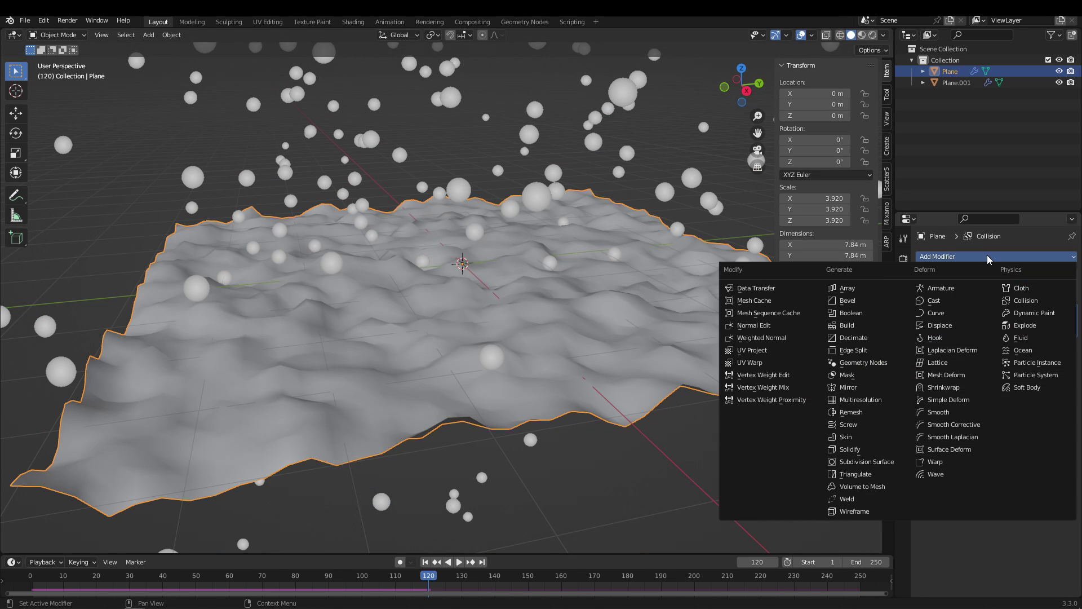
{"action": "left_click", "coordinate": [865, 467]}
{"action": "left_click_drag", "start_coordinate": [1070, 346], "coordinate": [1070, 275]}
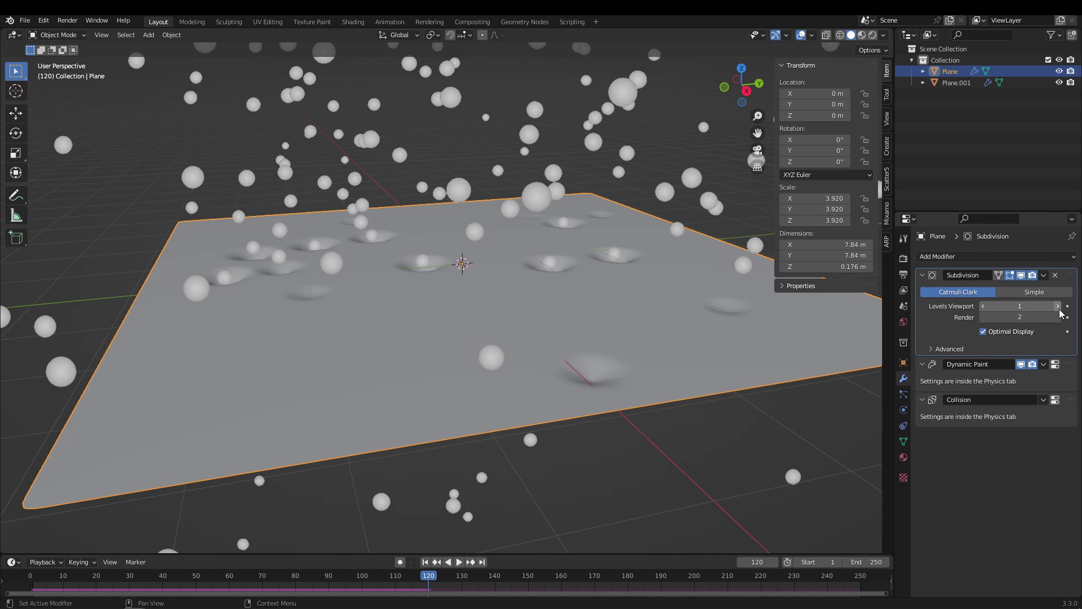
{"action": "scroll", "coordinate": [489, 392], "scroll_direction": "up", "scroll_amount": 3}
{"action": "middle_click_drag", "start_coordinate": [489, 391], "coordinate": [522, 388]}
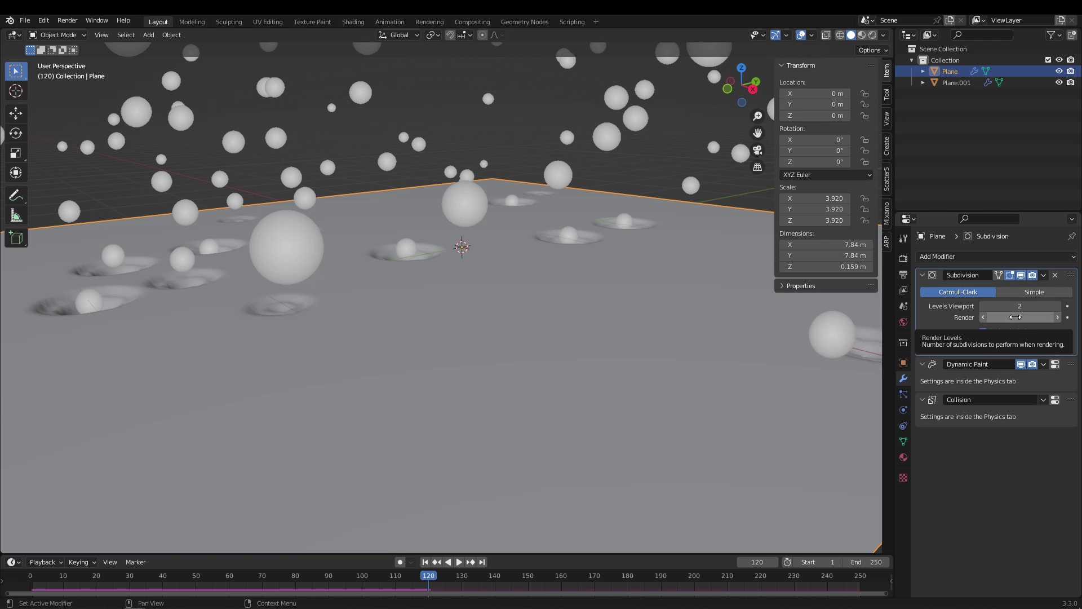
Rewind the timeline and replay the simulation to examine the finer ripples on the lower plane.
{"action": "middle_click_drag", "start_coordinate": [725, 380], "coordinate": [429, 581]}
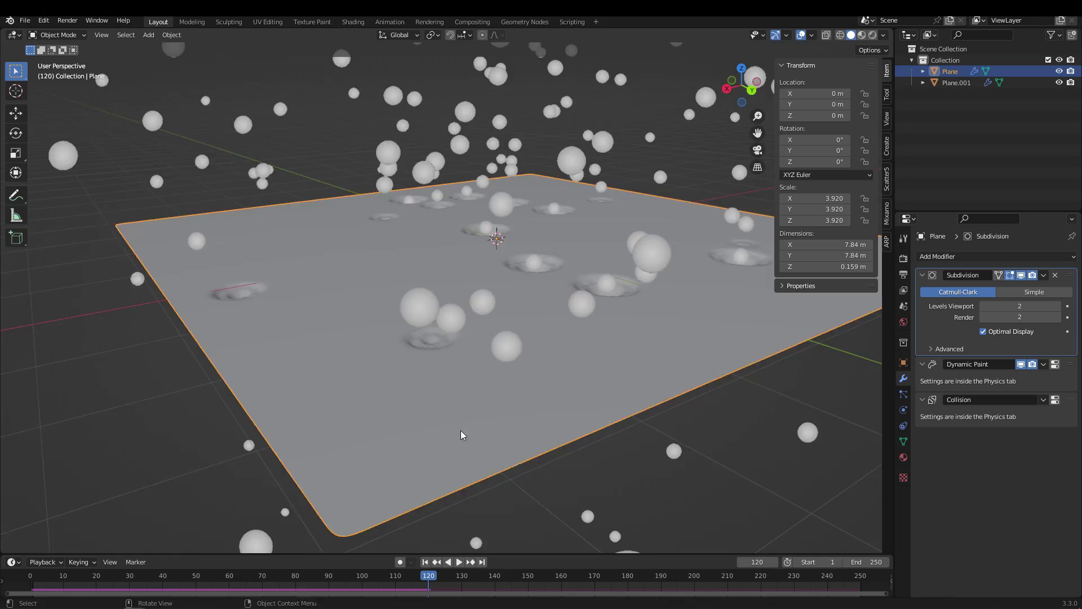
{"action": "middle_click_drag", "start_coordinate": [461, 431], "coordinate": [384, 449]}
{"action": "scroll", "coordinate": [384, 448], "scroll_direction": "up", "scroll_amount": 4}
{"action": "left_click_drag", "start_coordinate": [414, 575], "coordinate": [811, 562]}
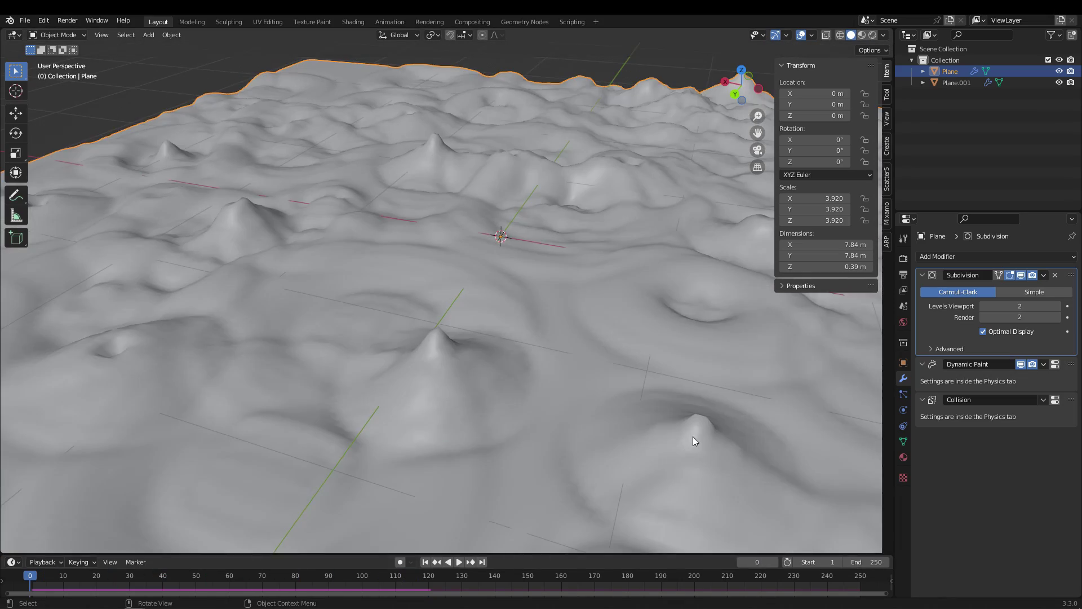
{"action": "middle_click_drag", "start_coordinate": [693, 438], "coordinate": [601, 404]}
{"action": "key", "text": "space"}
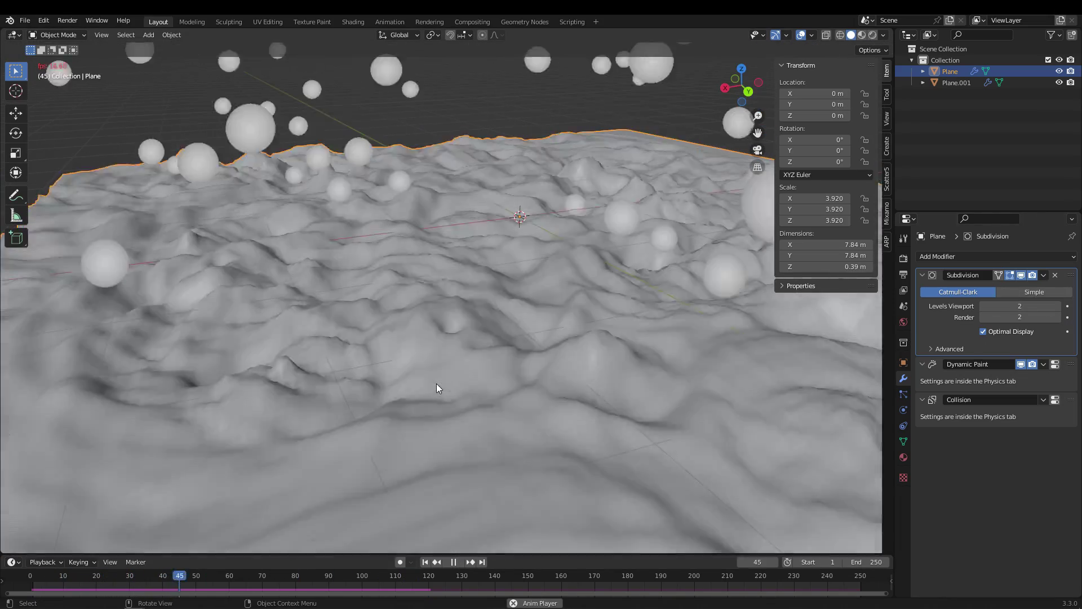
{"action": "middle_click_drag", "start_coordinate": [436, 383], "coordinate": [510, 367]}
{"action": "key", "text": "space"}
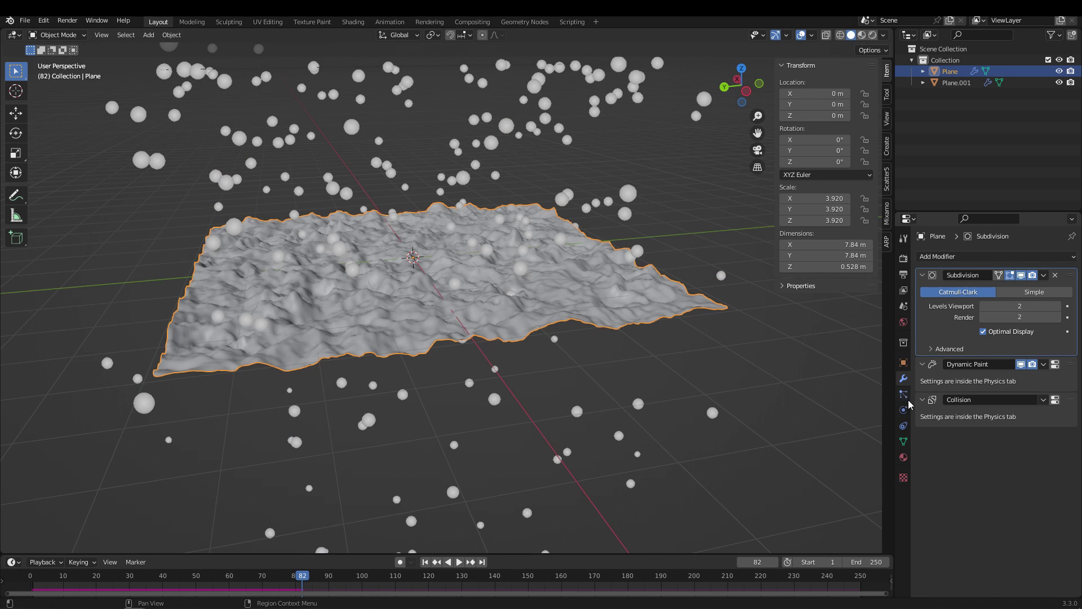
Set the wave damping of the lower plane's Dynamic Paint surface to 0.3.
{"action": "left_click", "coordinate": [903, 411]}
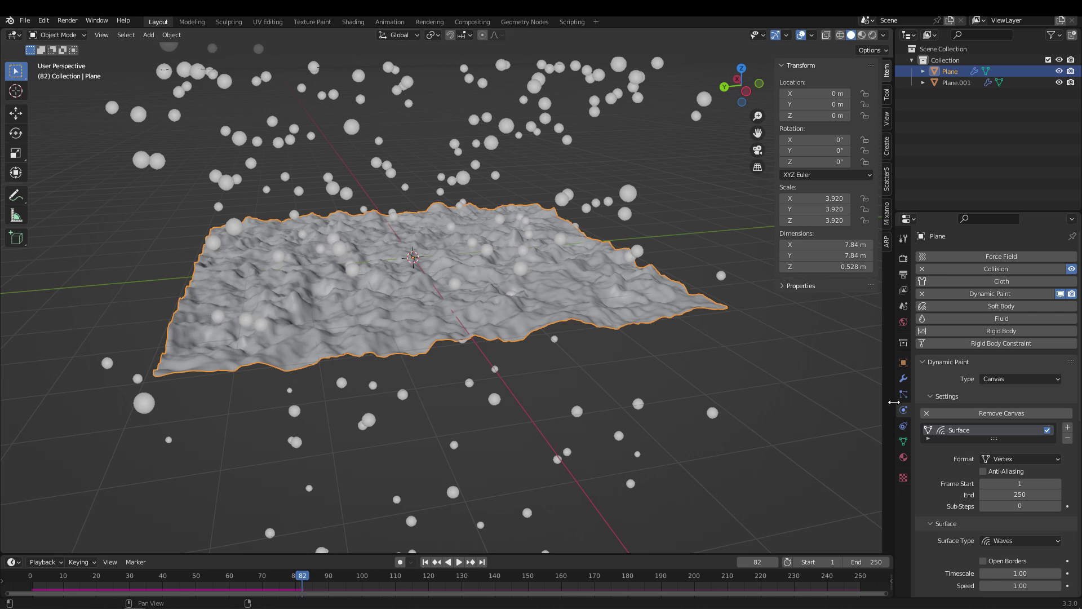
{"action": "scroll", "coordinate": [1001, 467], "scroll_direction": "down", "scroll_amount": 6}
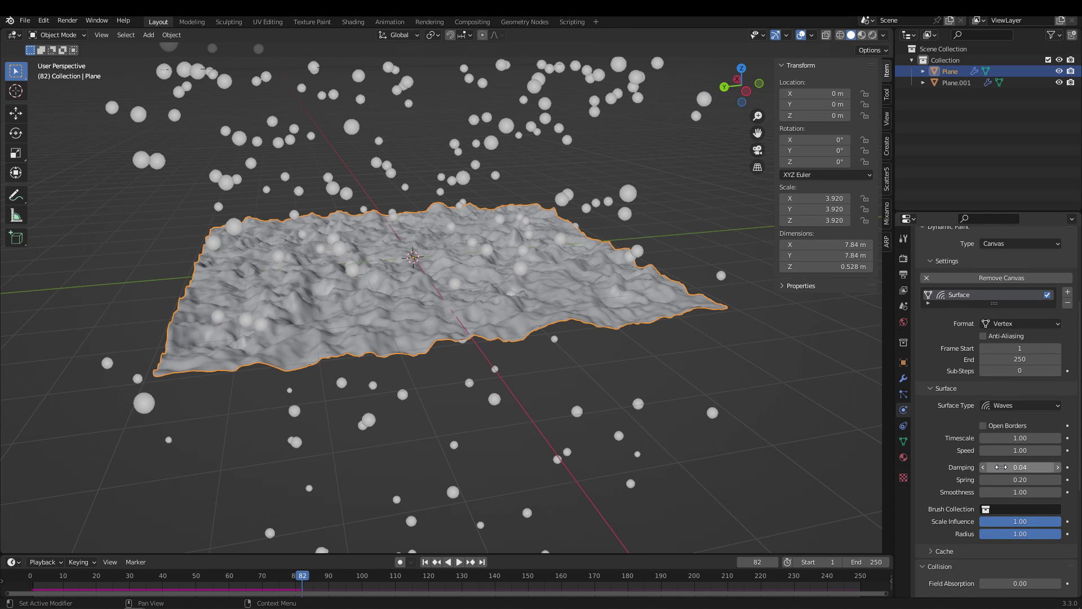
{"action": "left_click", "coordinate": [1001, 467]}
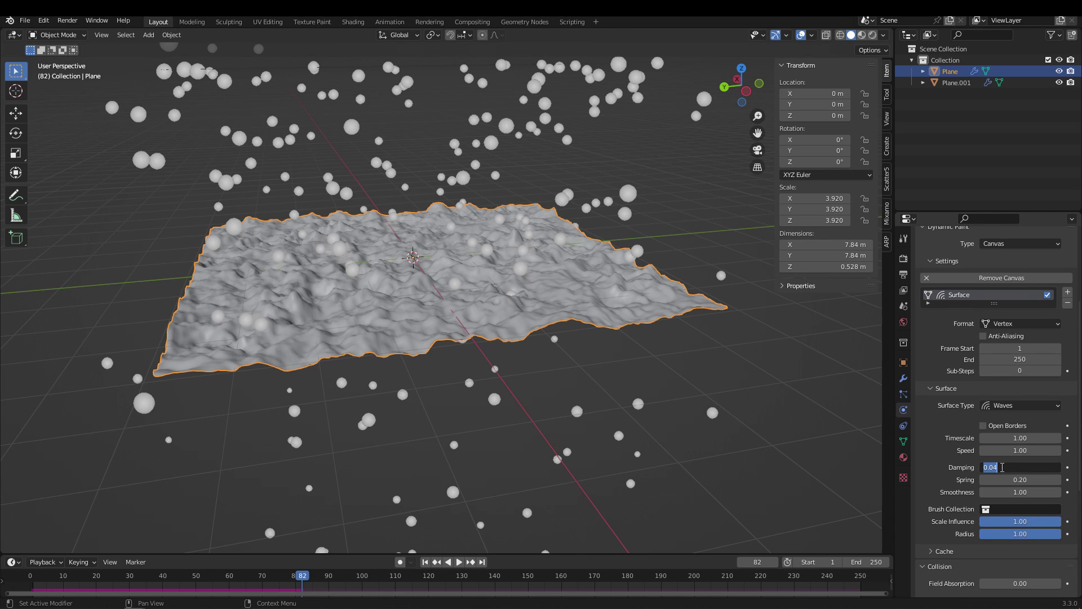
{"action": "key", "text": "Escape"}
{"action": "scroll", "coordinate": [1010, 479], "scroll_direction": "up", "scroll_amount": 4}
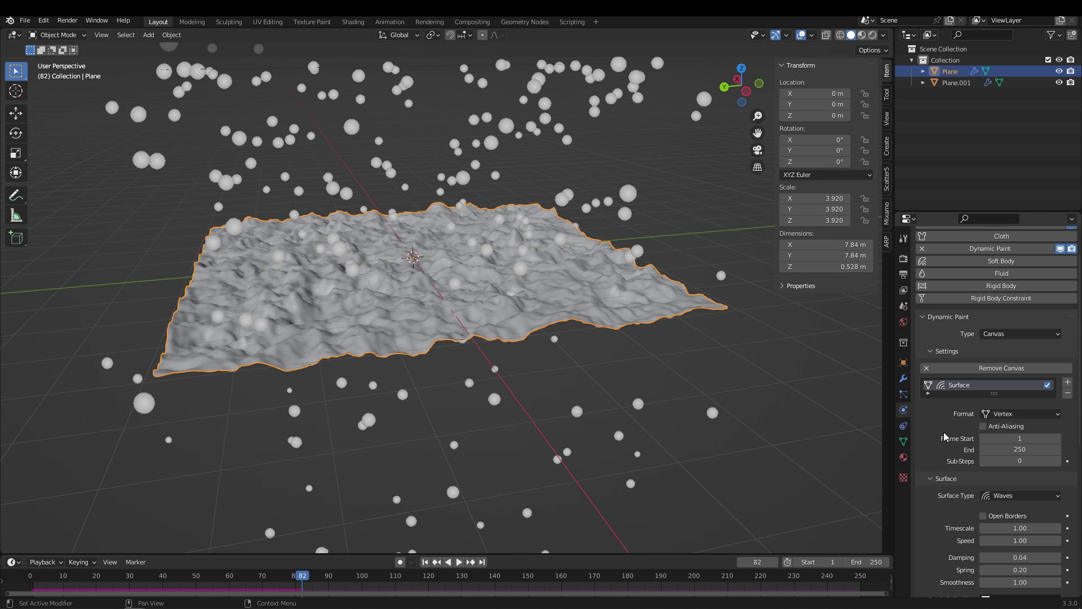
{"action": "scroll", "coordinate": [1009, 478], "scroll_direction": "down", "scroll_amount": 5}
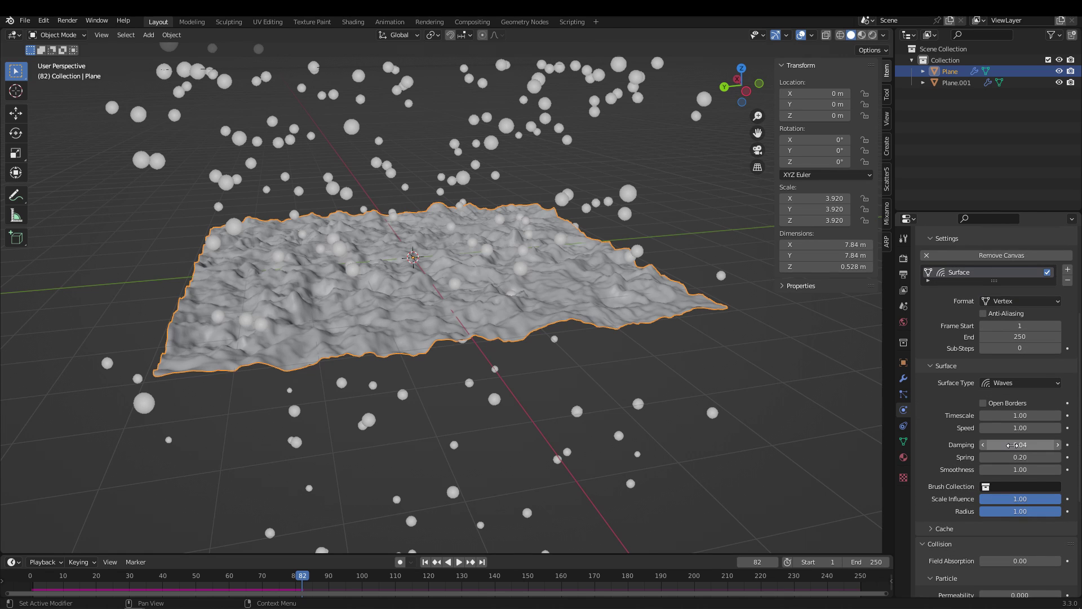
{"action": "left_click", "coordinate": [1013, 445]}
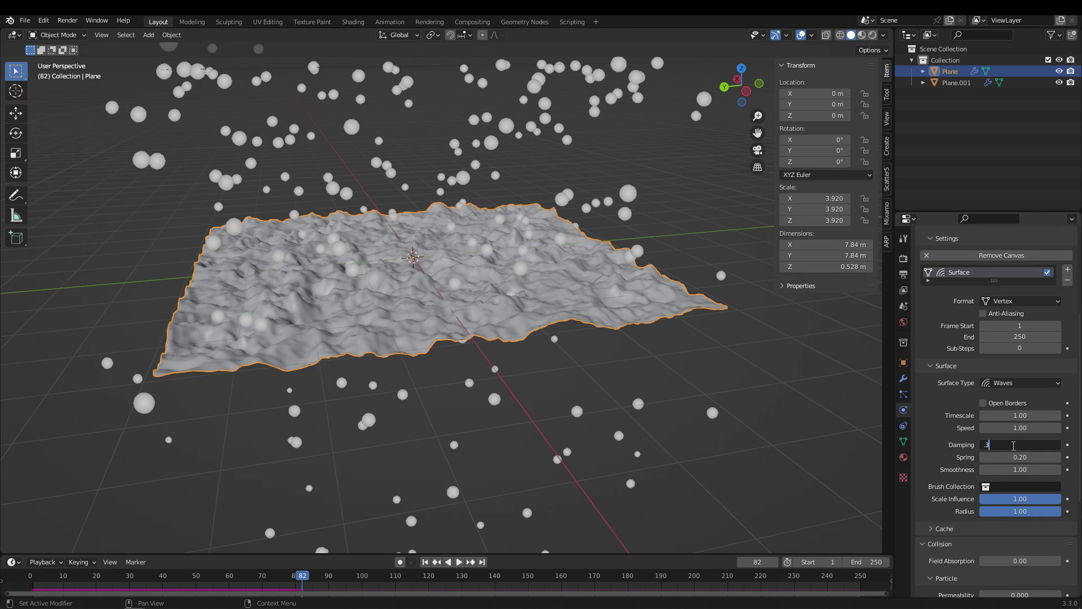
{"action": "type", "text": ".3"}
{"action": "key", "text": "Return"}
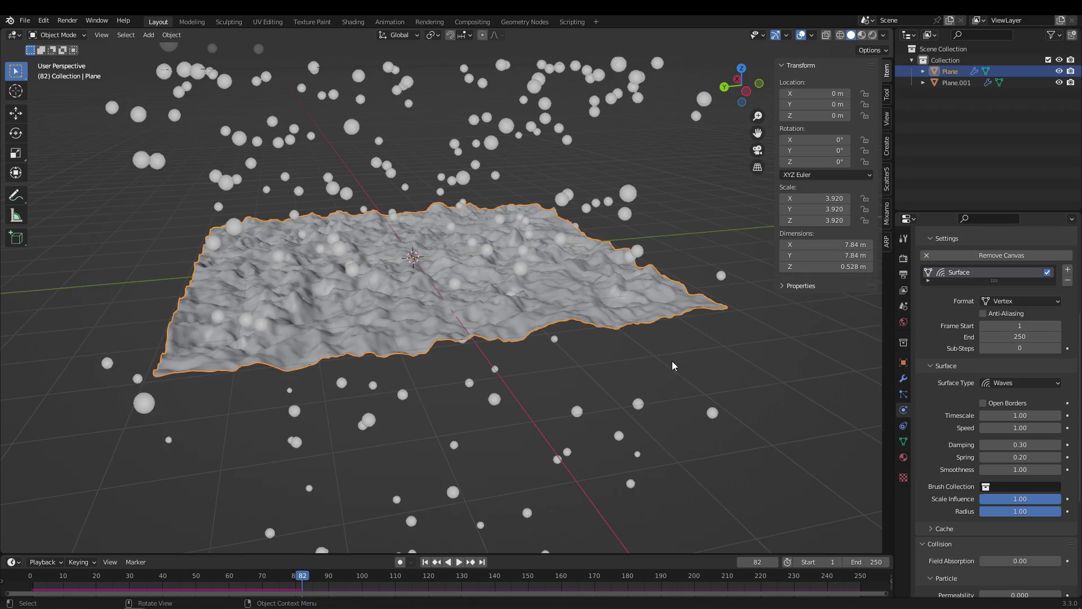
Replay the simulation from the first frame to examine the damped ripples.
{"action": "scroll", "coordinate": [611, 363], "scroll_direction": "up", "scroll_amount": 1}
{"action": "middle_click_drag", "start_coordinate": [633, 365], "coordinate": [363, 388]}
{"action": "key", "text": "shift+Left"}
{"action": "key", "text": "space"}
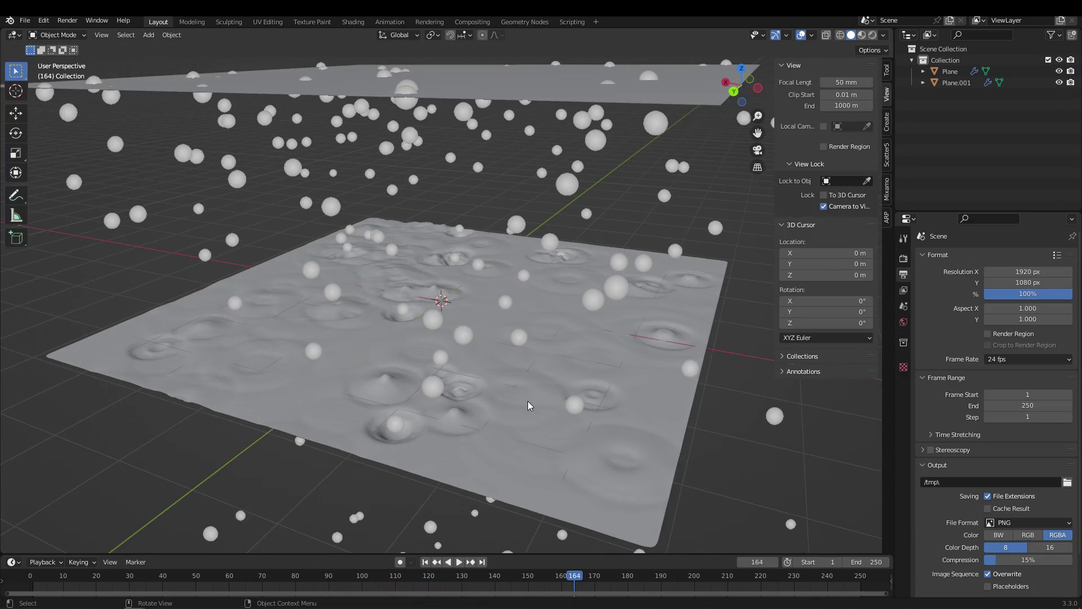
Place the 3D cursor on the lower plane's surface and add a camera there.
{"action": "middle_click_drag", "start_coordinate": [480, 399], "coordinate": [511, 452]}
{"action": "right_click", "coordinate": [471, 391], "text": "shift"}
{"action": "key", "text": "shift+a"}
{"action": "left_click", "coordinate": [471, 388]}
Align the active camera to a close-up view across the rippled lower plane.
{"action": "scroll", "coordinate": [512, 457], "scroll_direction": "up", "scroll_amount": 6}
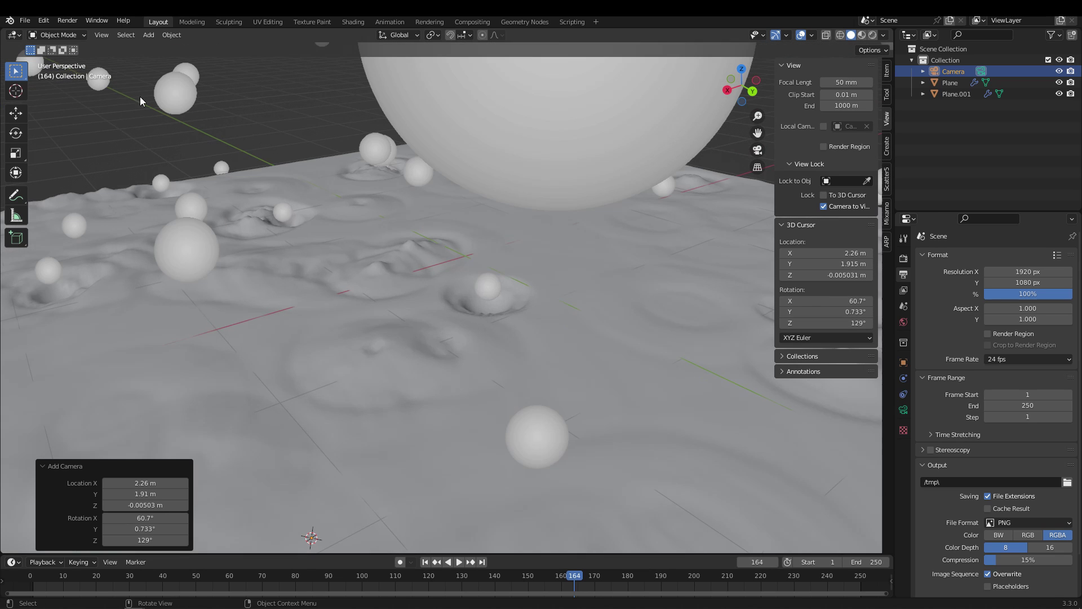
{"action": "left_click", "coordinate": [105, 35]}
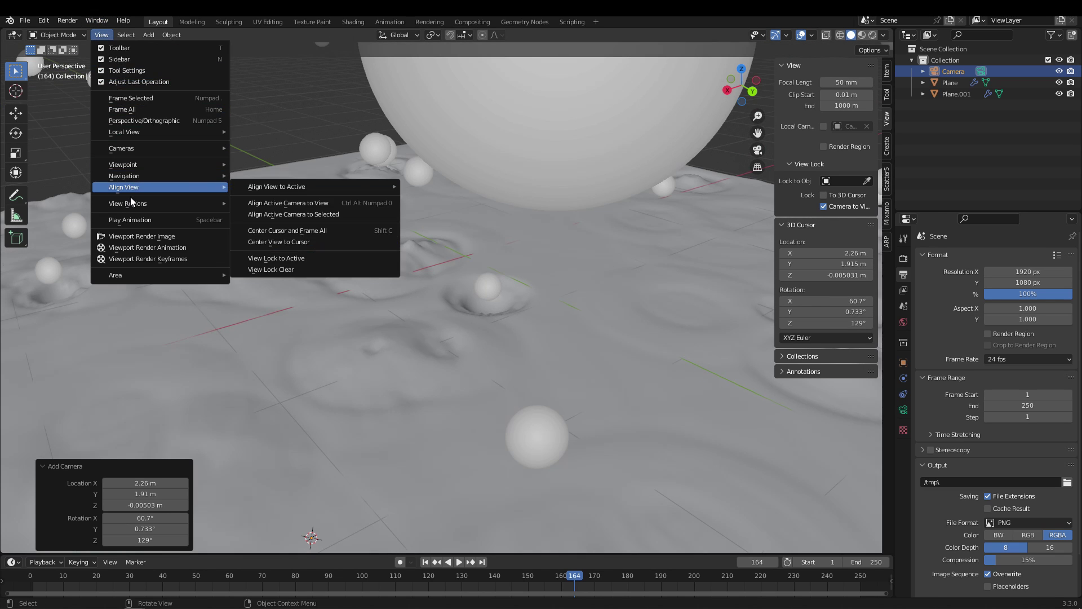
{"action": "key", "text": "Escape"}
{"action": "left_click", "coordinate": [99, 35]}
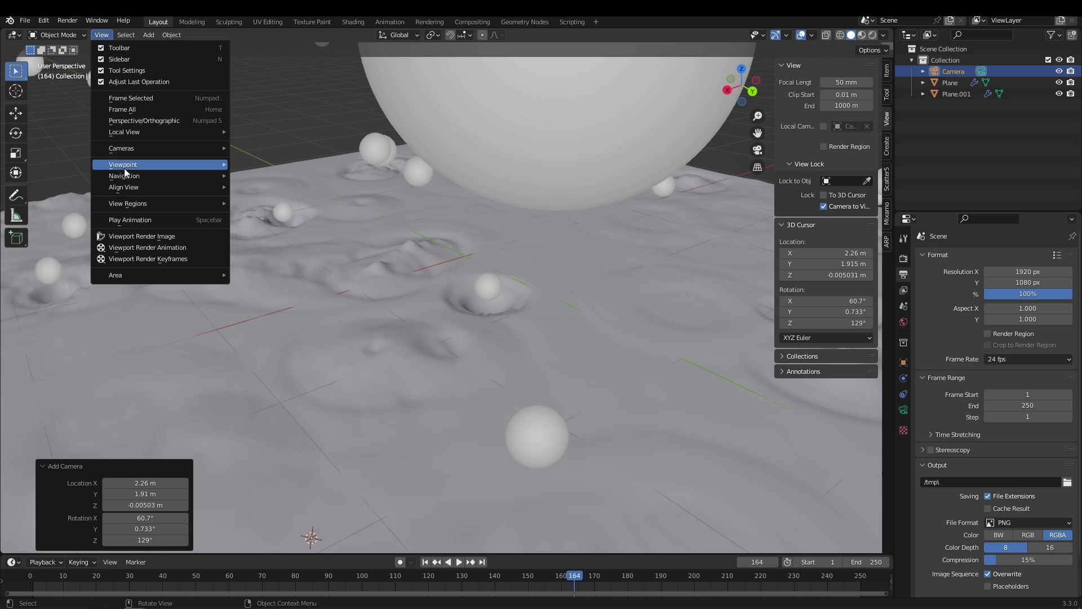
{"action": "mouse_move", "coordinate": [199, 188]}
{"action": "left_click", "coordinate": [279, 206]}
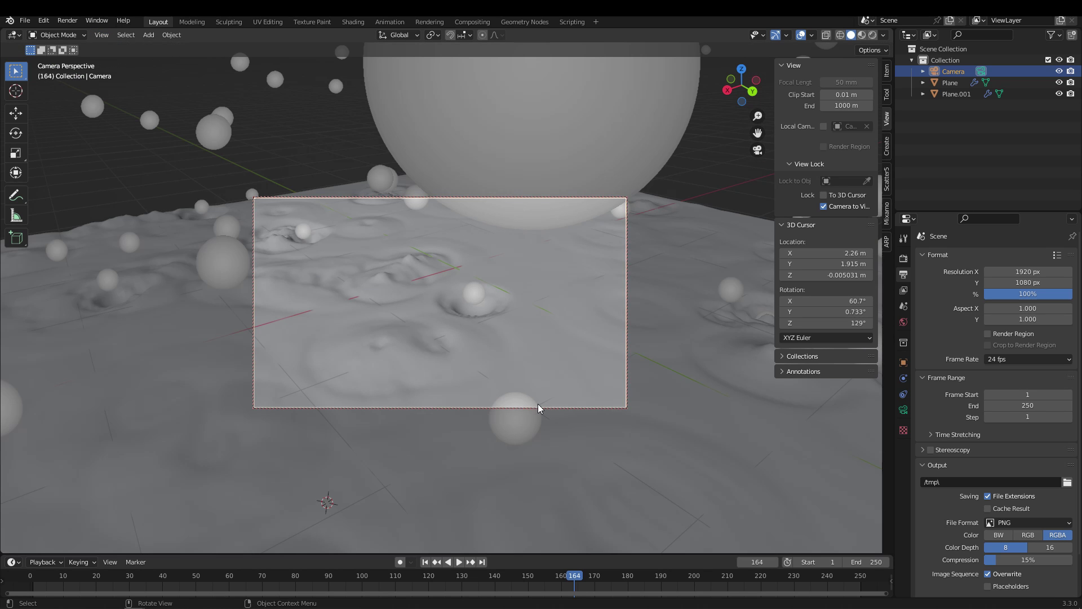
Reframe the camera over the rippled lower plane and set its focal length to 75 mm.
{"action": "scroll", "coordinate": [537, 404], "scroll_direction": "down", "scroll_amount": 8}
{"action": "middle_click_drag", "start_coordinate": [545, 323], "coordinate": [562, 357]}
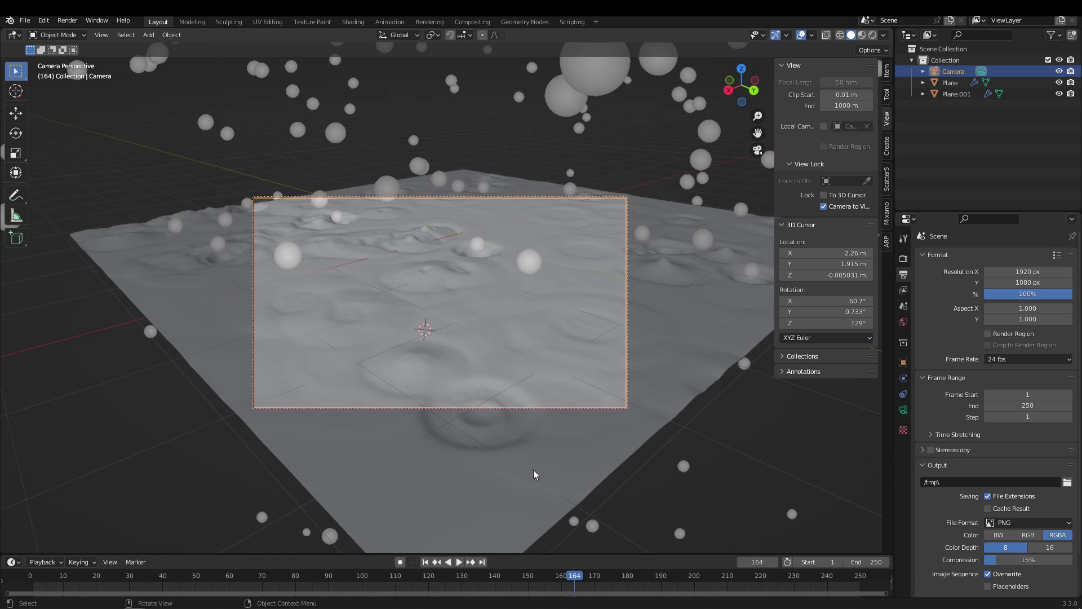
{"action": "middle_click_drag", "start_coordinate": [473, 369], "coordinate": [467, 371]}
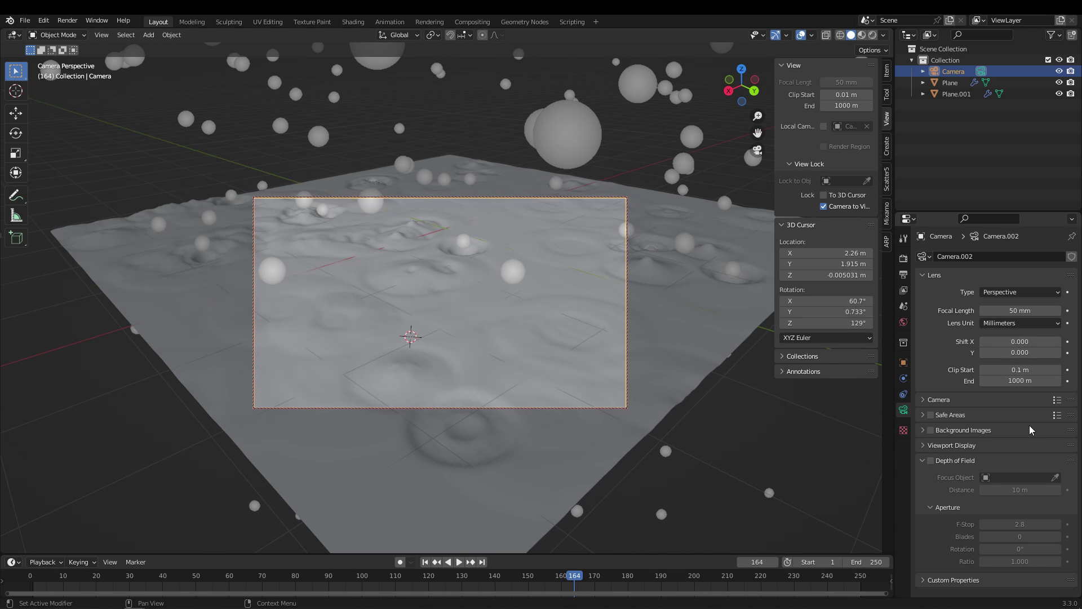
{"action": "scroll", "coordinate": [849, 429], "scroll_direction": "up", "scroll_amount": 2}
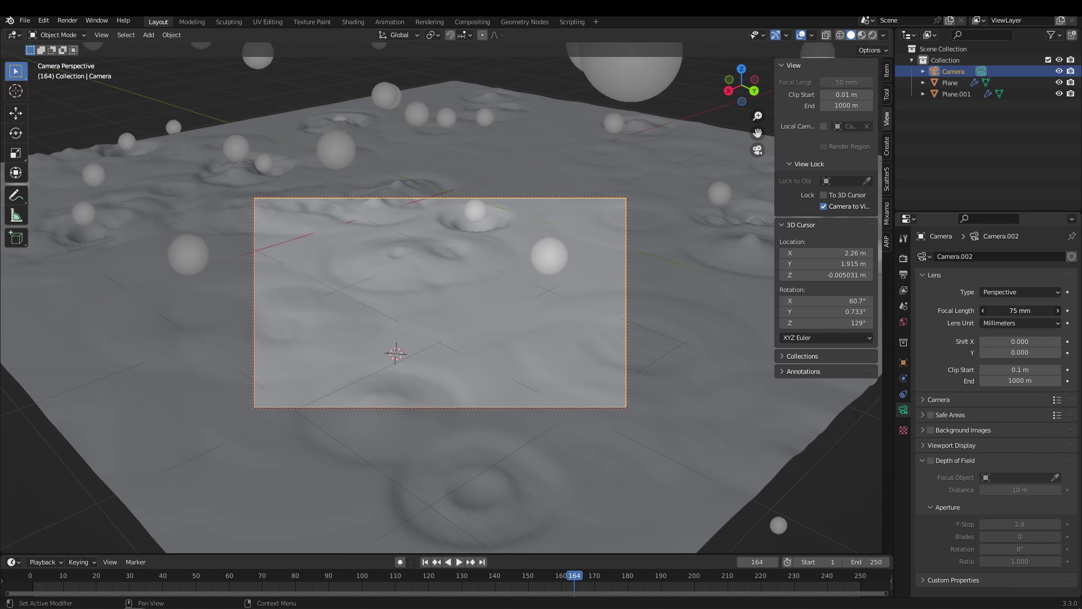
Set the output resolution to 1000 px wide by 1300 px high.
{"action": "left_click", "coordinate": [903, 276]}
{"action": "left_click", "coordinate": [997, 272]}
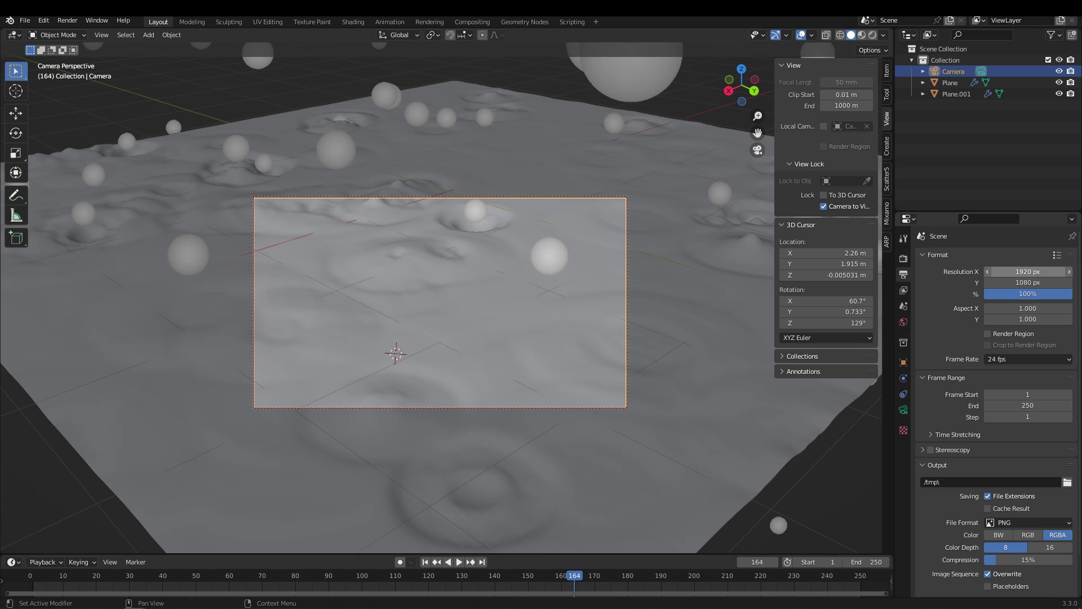
{"action": "type", "text": "1000"}
{"action": "key", "text": "Tab"}
{"action": "type", "text": "3"}
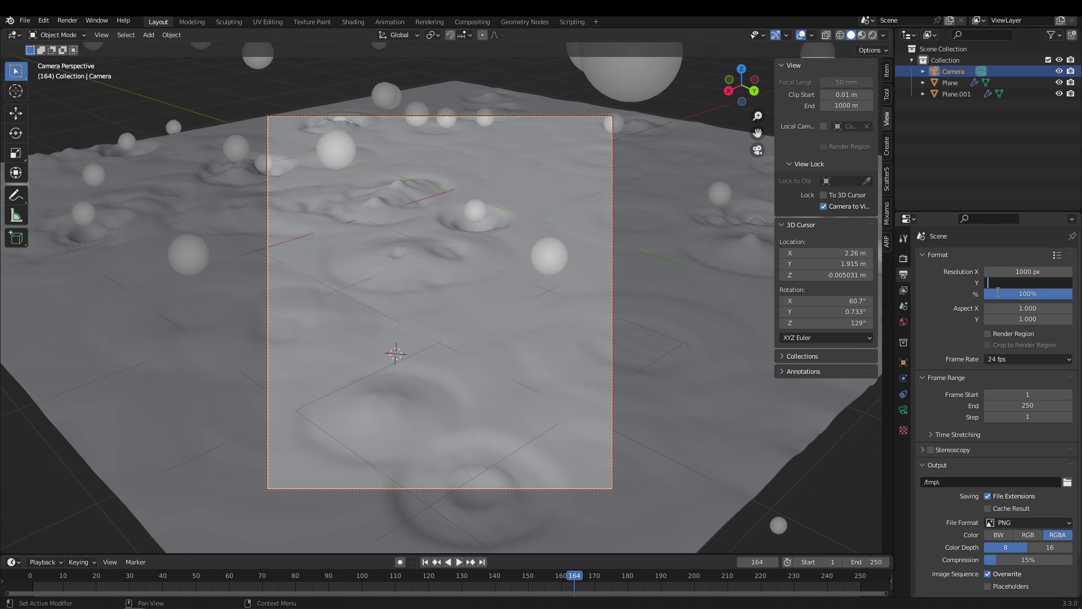
{"action": "key", "text": "Return"}
Fine-tune the portrait camera framing over the ripples and unlock the camera from the view.
{"action": "middle_click_drag", "start_coordinate": [634, 362], "coordinate": [631, 349], "text": "shift"}
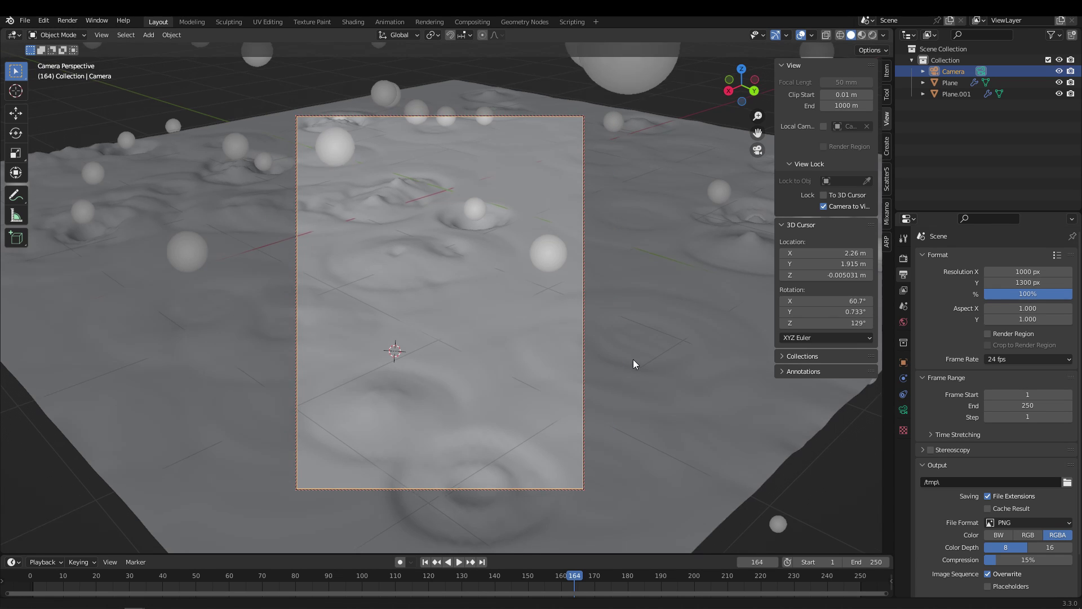
{"action": "scroll", "coordinate": [631, 348], "scroll_direction": "down", "scroll_amount": 1}
{"action": "scroll", "coordinate": [631, 348], "scroll_direction": "up", "scroll_amount": 1}
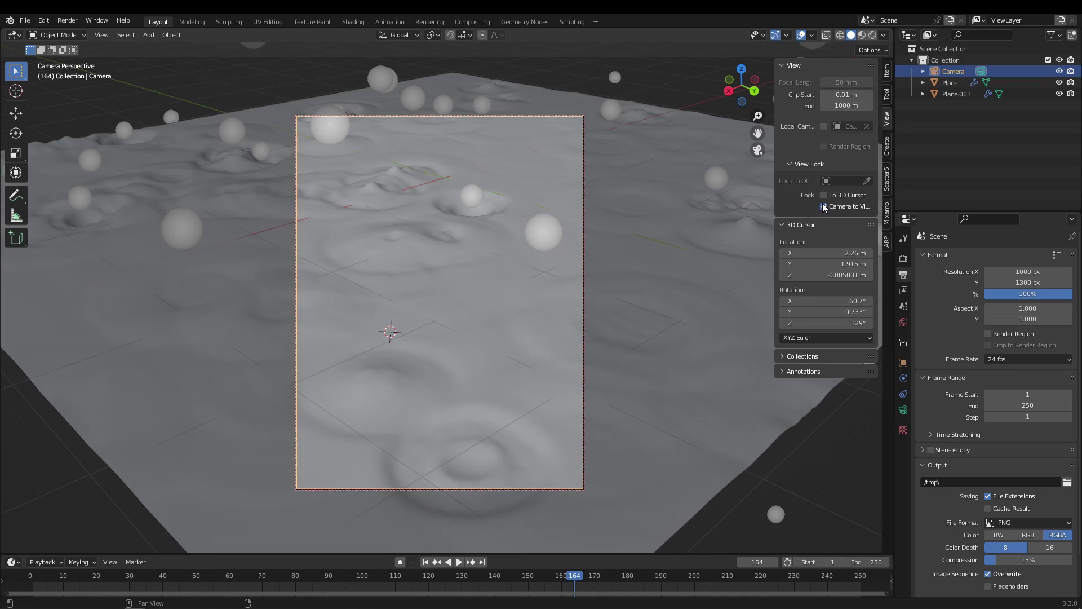
{"action": "mouse_move", "coordinate": [593, 347]}
{"action": "middle_mouse_down"}
{"action": "mouse_move", "coordinate": [471, 347]}
{"action": "mouse_move", "coordinate": [600, 370]}
{"action": "mouse_move", "coordinate": [536, 370]}
{"action": "mouse_move", "coordinate": [589, 348]}
{"action": "middle_mouse_up"}
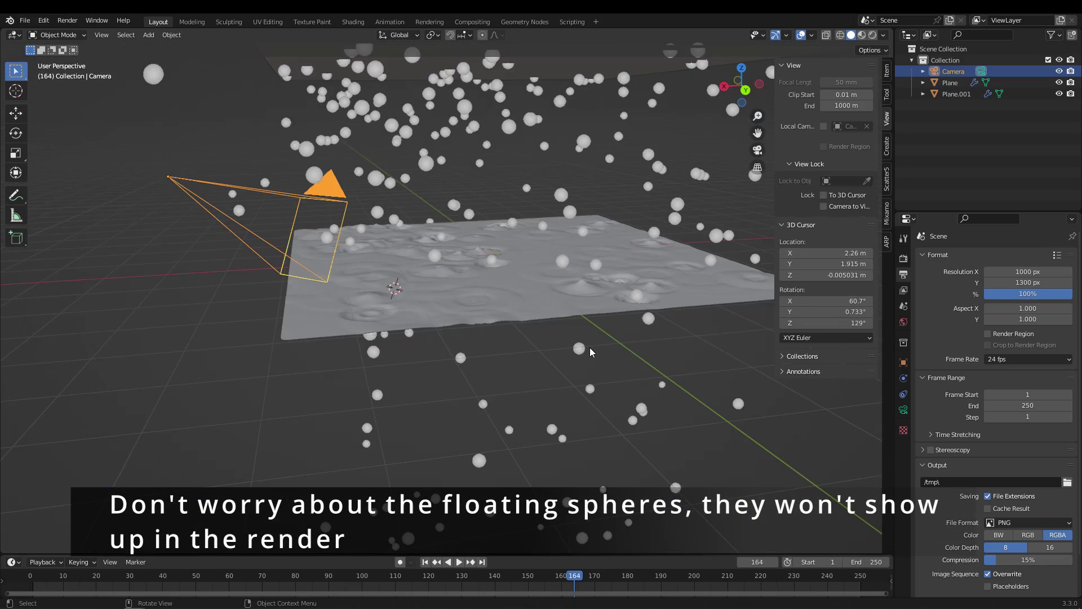
Select the lower plane and preview it in rendered shading from several angles.
{"action": "mouse_move", "coordinate": [489, 368]}
{"action": "middle_mouse_down"}
{"action": "mouse_move", "coordinate": [675, 363]}
{"action": "mouse_move", "coordinate": [624, 369]}
{"action": "middle_mouse_up"}
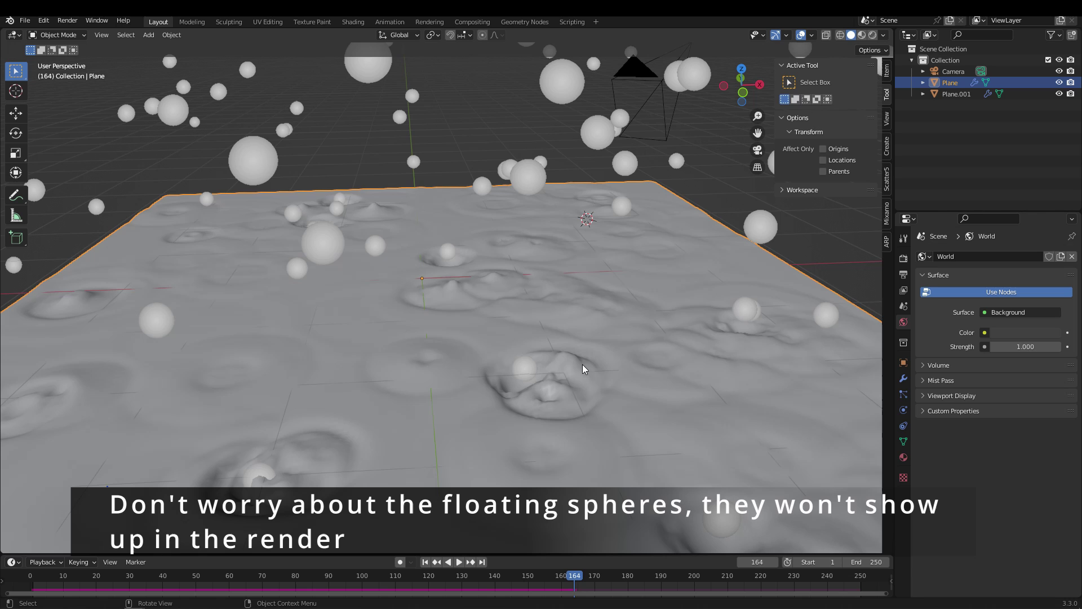
{"action": "key", "text": "z"}
{"action": "left_click", "coordinate": [582, 333]}
{"action": "mouse_move", "coordinate": [611, 398]}
{"action": "middle_mouse_down"}
{"action": "mouse_move", "coordinate": [425, 404]}
{"action": "mouse_move", "coordinate": [442, 386]}
{"action": "mouse_move", "coordinate": [394, 244]}
{"action": "middle_mouse_up"}
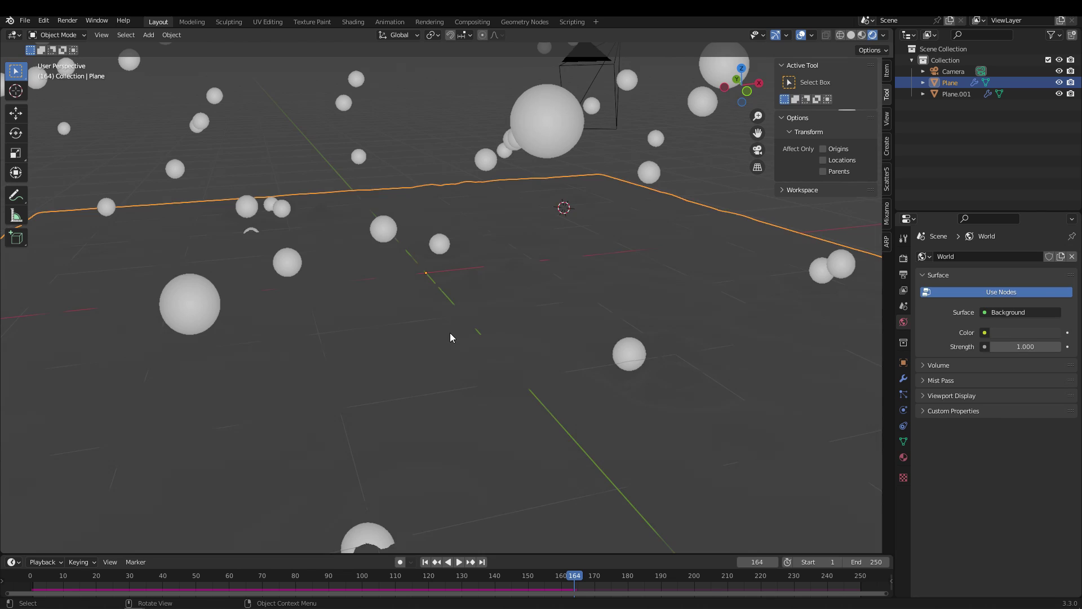
Create a new material on the lower plane and open it in the Shading workspace.
{"action": "left_click", "coordinate": [903, 458]}
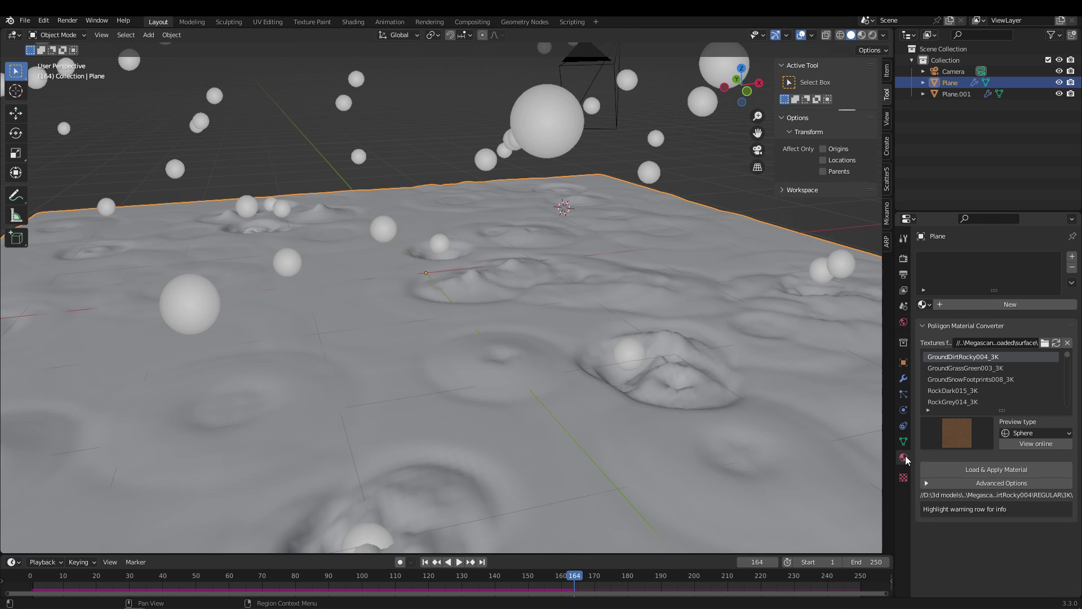
{"action": "left_click", "coordinate": [1010, 304]}
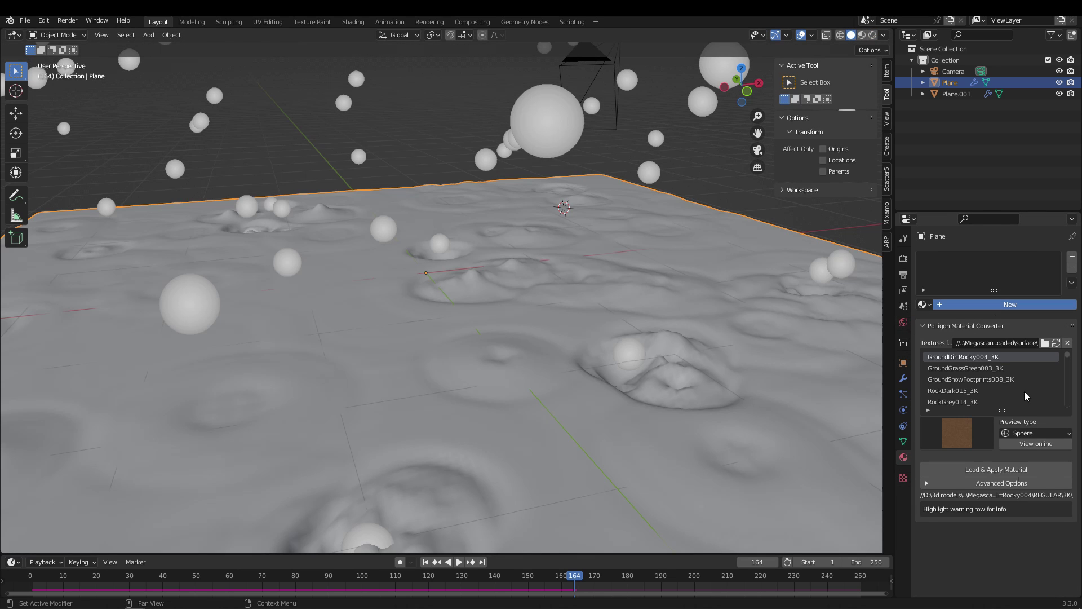
{"action": "left_click", "coordinate": [964, 308]}
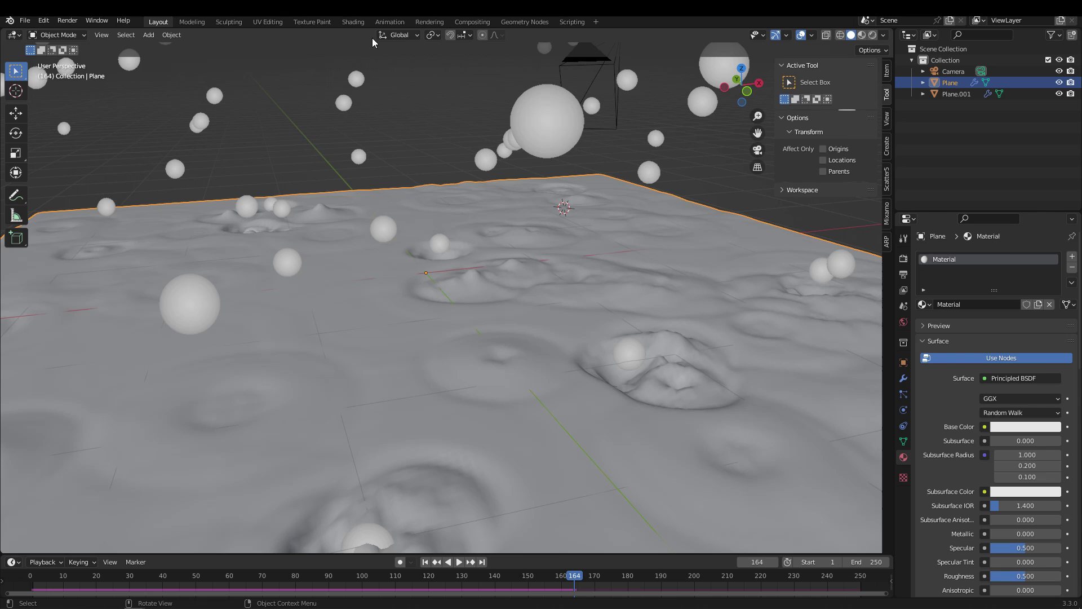
{"action": "left_click", "coordinate": [353, 22]}
Add a Mix color node beside the Principled BSDF in the lower plane's material.
{"action": "middle_click_drag", "start_coordinate": [471, 440], "coordinate": [376, 331]}
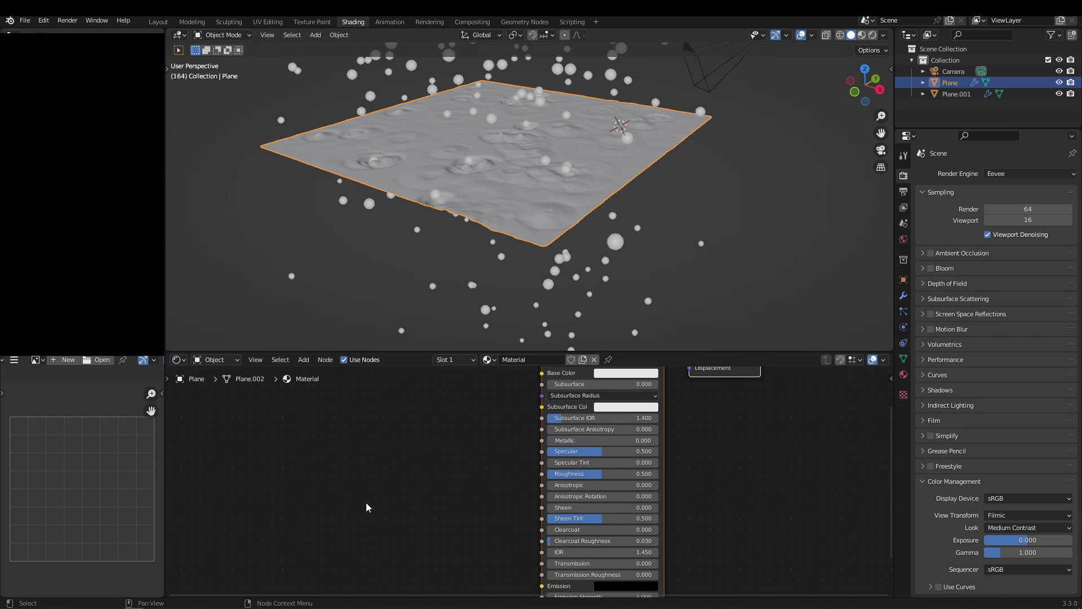
{"action": "middle_click_drag", "start_coordinate": [380, 495], "coordinate": [395, 530]}
{"action": "key", "text": "shift+a"}
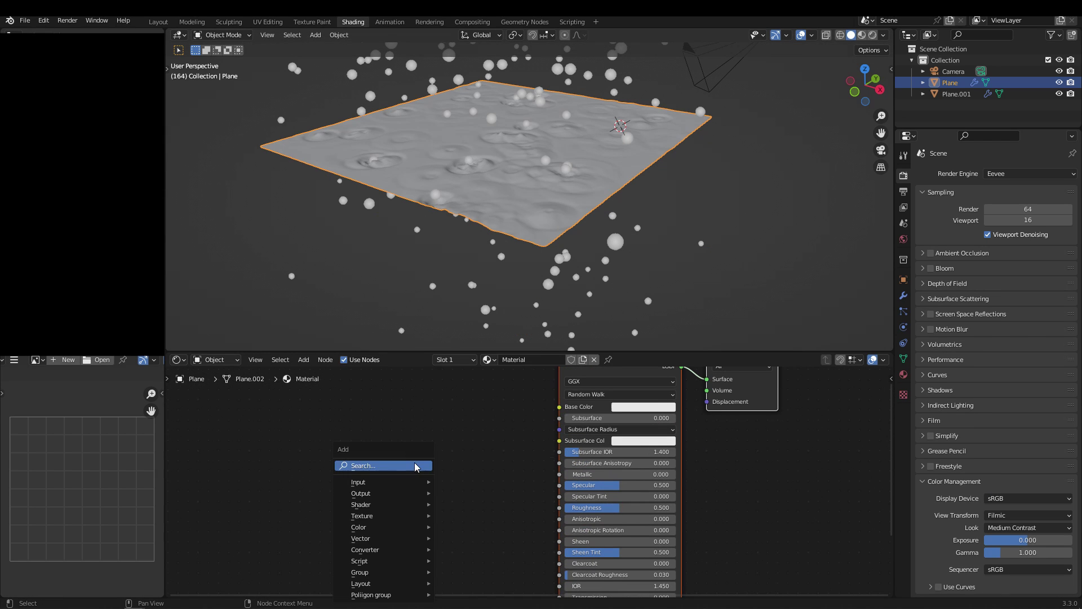
{"action": "left_click", "coordinate": [415, 462]}
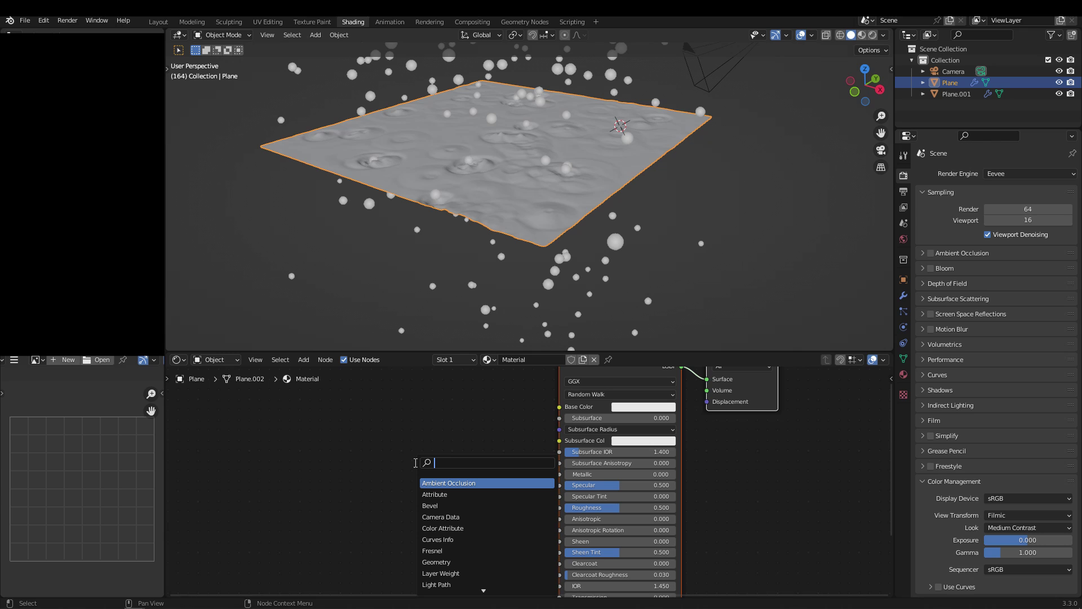
{"action": "type", "text": "sub"}
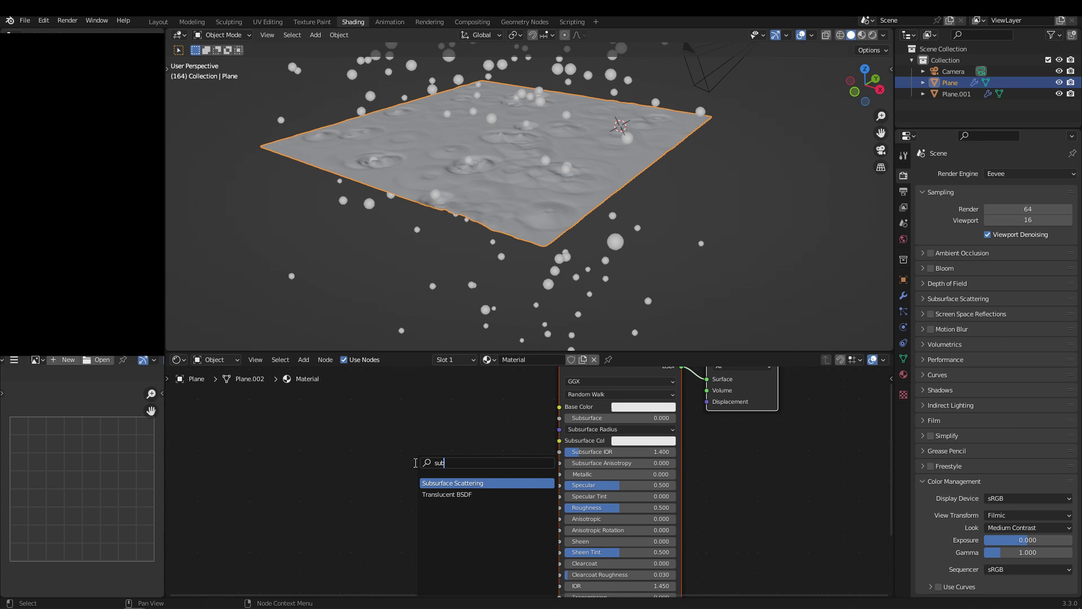
{"action": "key", "text": "BackSpace"}
{"action": "key", "text": "BackSpace"}
{"action": "key", "text": "BackSpace"}
{"action": "type", "text": "mix"}
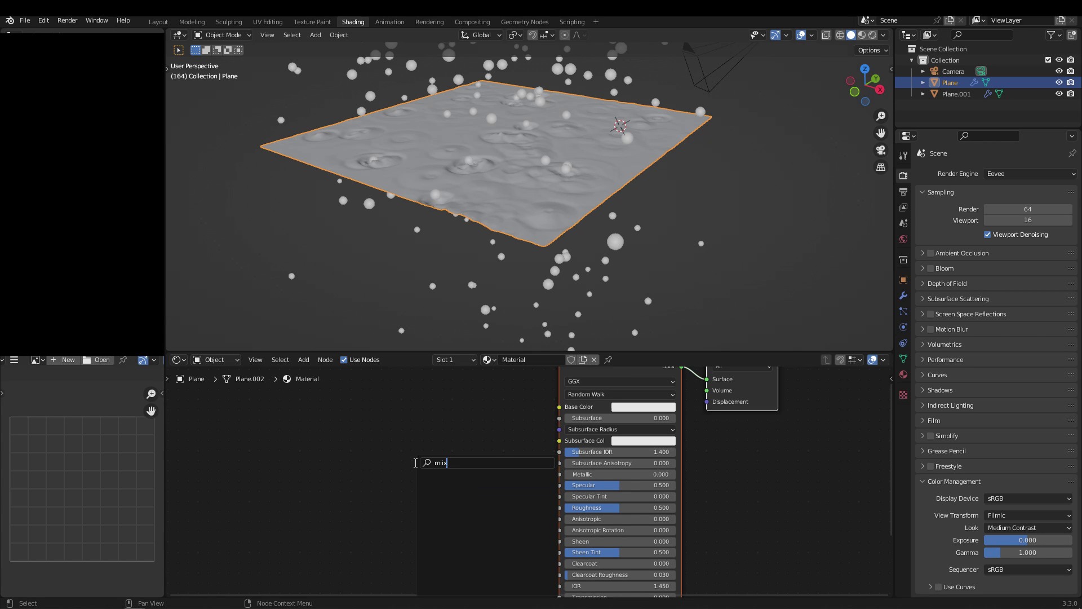
{"action": "left_click", "coordinate": [434, 483]}
{"action": "left_click", "coordinate": [447, 495]}
Set the Mix node's blending mode to Subtract and connect its color output to the Principled BSDF's Base Color.
{"action": "left_click", "coordinate": [447, 495]}
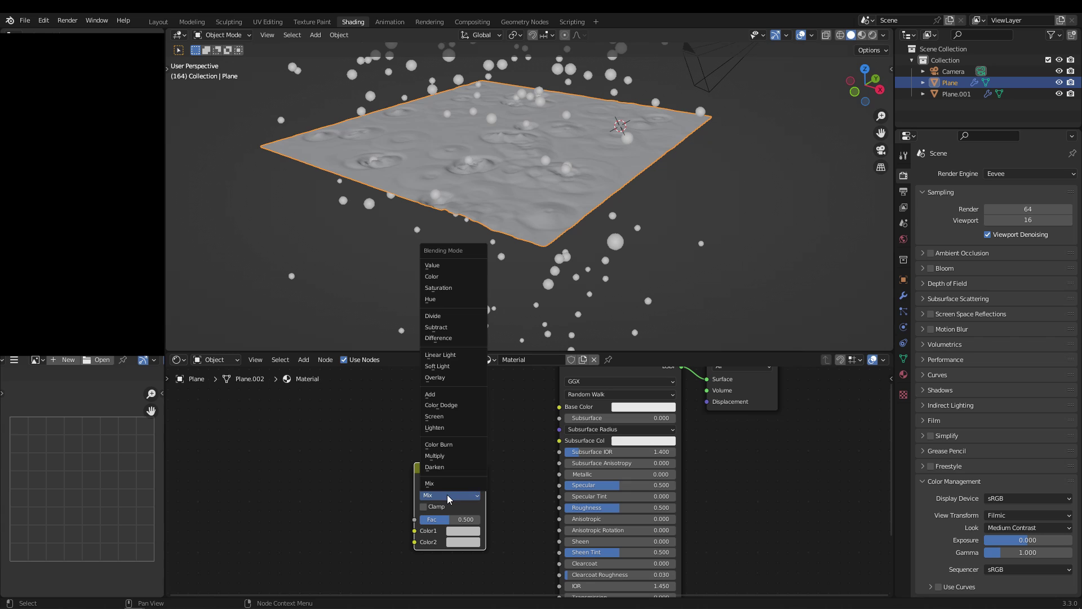
{"action": "left_click", "coordinate": [436, 326]}
{"action": "left_click_drag", "start_coordinate": [463, 488], "coordinate": [559, 406]}
Set the Subtract node's Color1 to black and Color2 to teal with hue 0.533 and saturation 0.978.
{"action": "left_click", "coordinate": [474, 440]}
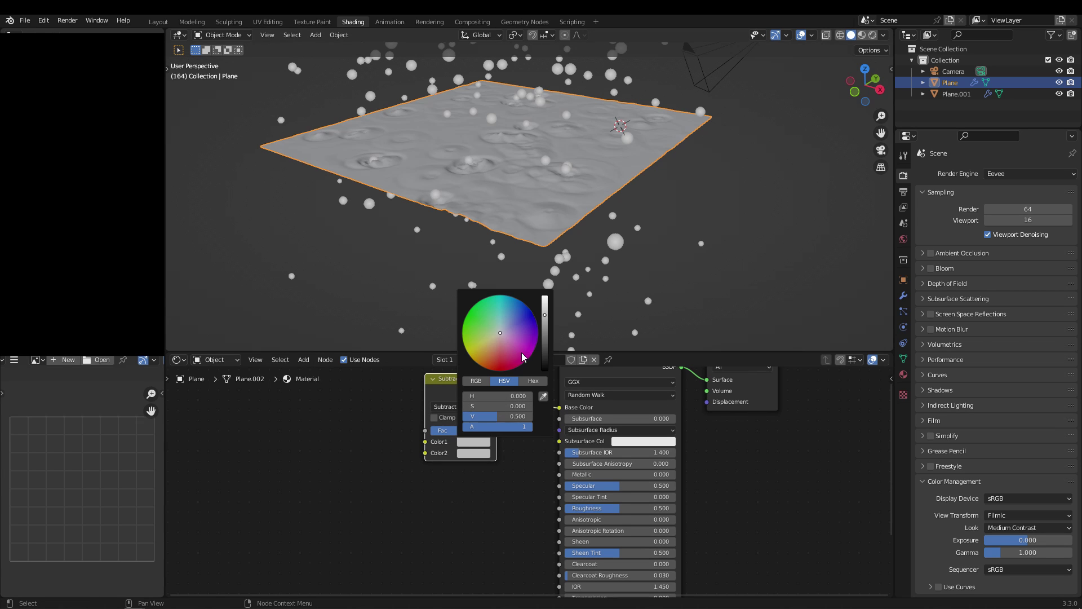
{"action": "left_click_drag", "start_coordinate": [545, 331], "coordinate": [544, 371]}
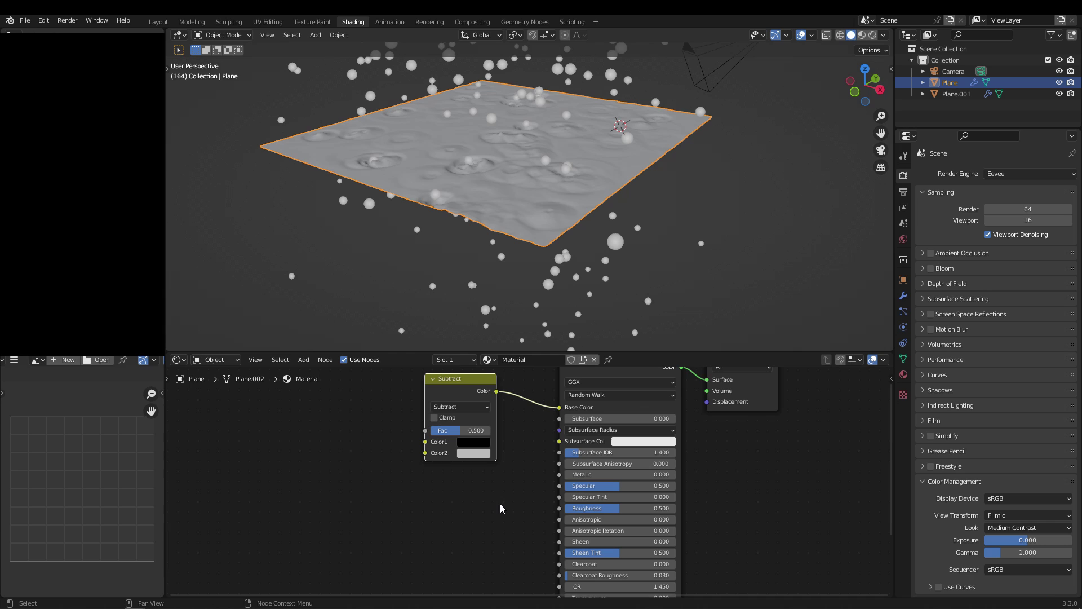
{"action": "scroll", "coordinate": [501, 503], "scroll_direction": "up", "scroll_amount": 1}
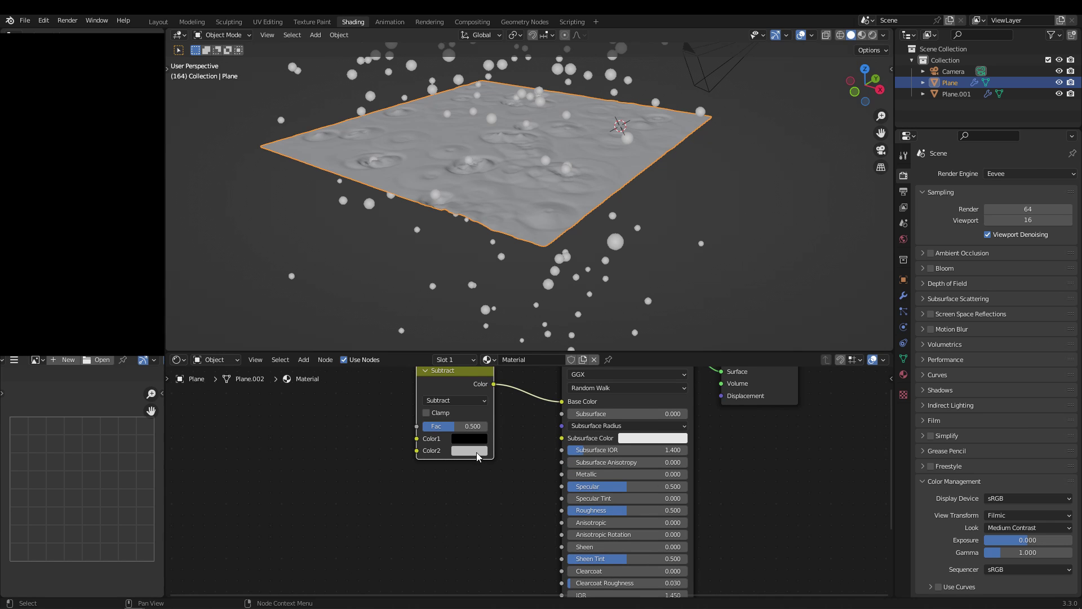
{"action": "left_click", "coordinate": [477, 451]}
{"action": "left_click", "coordinate": [501, 310]}
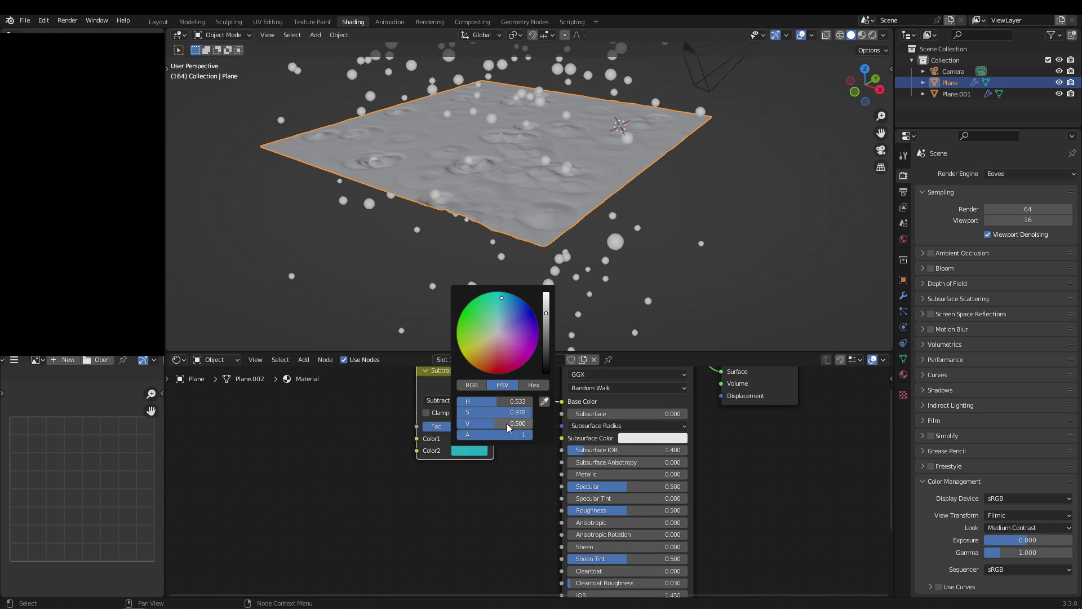
{"action": "middle_click_drag", "start_coordinate": [463, 378], "coordinate": [442, 390]}
{"action": "left_click_drag", "start_coordinate": [439, 384], "coordinate": [383, 396]}
Preview the plane in rendered shading and set the render engine to Cycles with GPU Compute.
{"action": "key", "text": "z"}
{"action": "left_click", "coordinate": [481, 221]}
{"action": "middle_click_drag", "start_coordinate": [490, 267], "coordinate": [559, 282]}
{"action": "left_click", "coordinate": [1009, 174]}
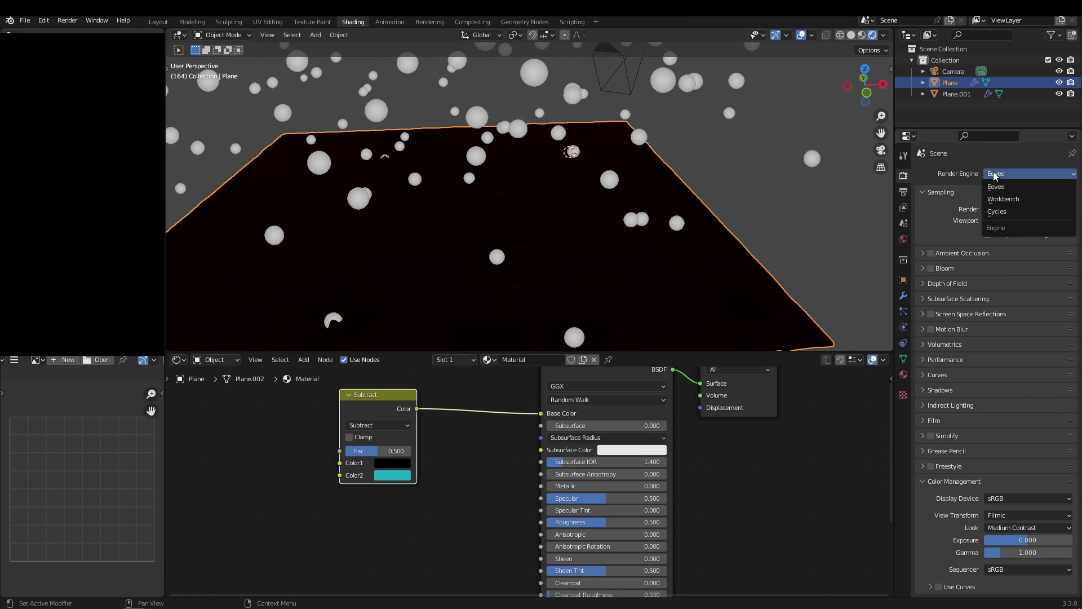
{"action": "left_click", "coordinate": [1003, 215]}
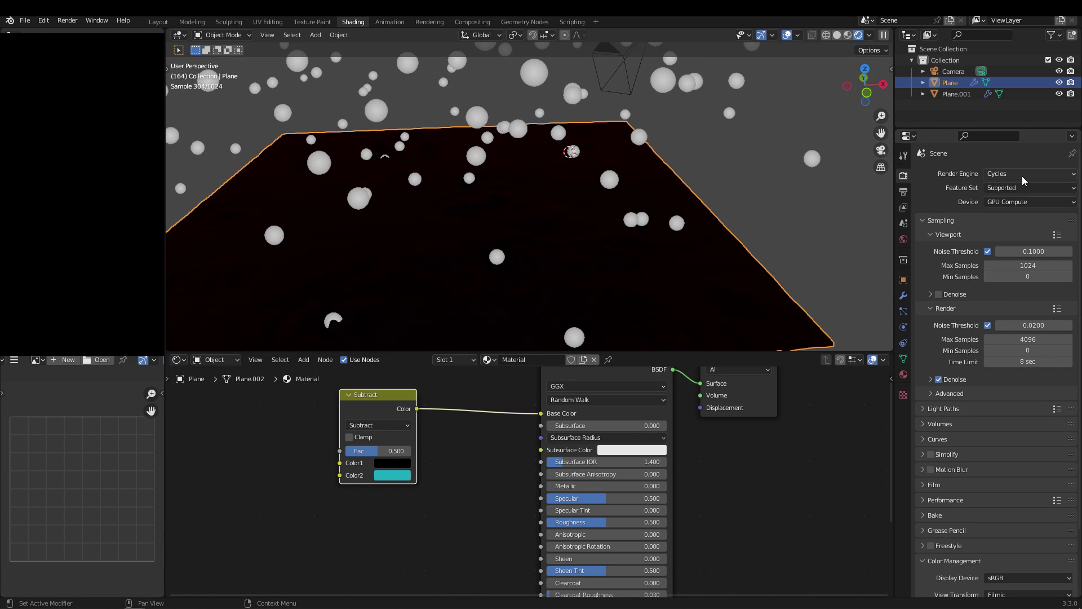
{"action": "left_click", "coordinate": [1019, 208]}
{"action": "left_click", "coordinate": [1020, 202]}
Display the lower plane in material preview shading from a closer angle.
{"action": "scroll", "coordinate": [495, 472], "scroll_direction": "up", "scroll_amount": 2}
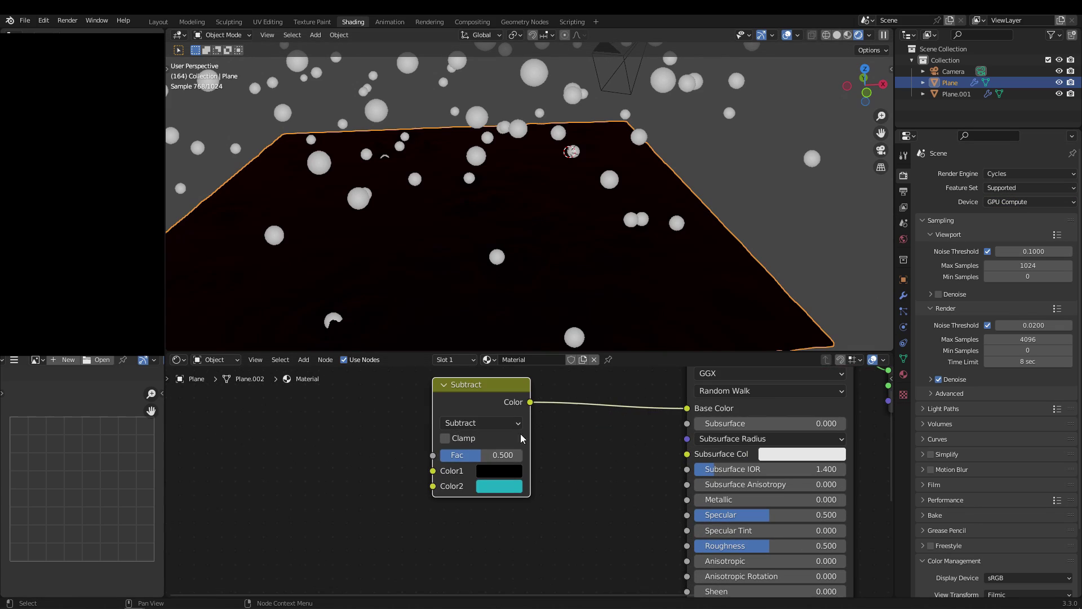
{"action": "middle_click_drag", "start_coordinate": [485, 254], "coordinate": [537, 254]}
{"action": "key", "text": "z"}
{"action": "left_click", "coordinate": [550, 316]}
{"action": "middle_click_drag", "start_coordinate": [604, 470], "coordinate": [468, 440]}
{"action": "scroll", "coordinate": [468, 440], "scroll_direction": "down", "scroll_amount": 2}
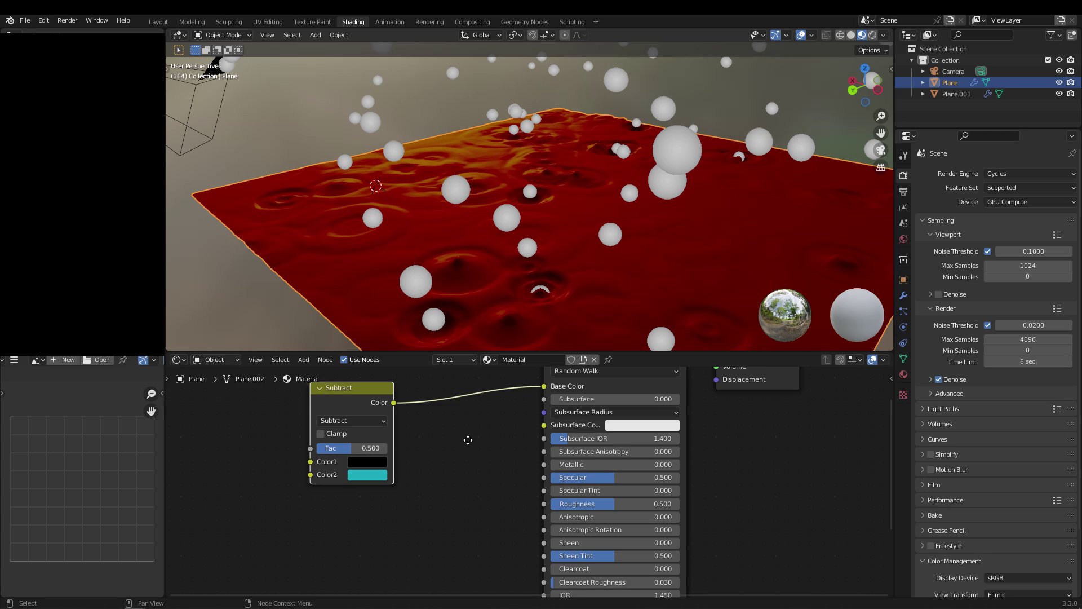
Set the Principled BSDF's Roughness to 0.
{"action": "scroll", "coordinate": [623, 506], "scroll_direction": "up", "scroll_amount": 1}
{"action": "middle_click_drag", "start_coordinate": [622, 506], "coordinate": [558, 491]}
{"action": "left_click_drag", "start_coordinate": [558, 490], "coordinate": [487, 489]}
{"action": "middle_click_drag", "start_coordinate": [405, 488], "coordinate": [471, 503]}
{"action": "middle_click_drag", "start_coordinate": [840, 509], "coordinate": [726, 528]}
Try adjusting the Principled BSDF's Specular and set it to 0.5.
{"action": "scroll", "coordinate": [568, 515], "scroll_direction": "up", "scroll_amount": 4}
{"action": "left_click_drag", "start_coordinate": [475, 501], "coordinate": [498, 501]}
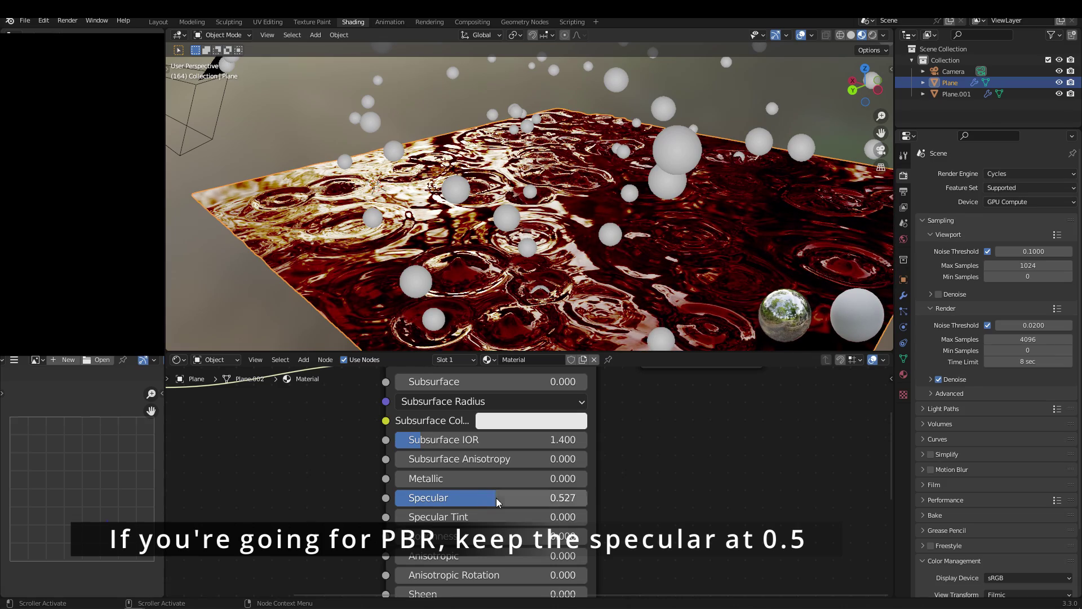
{"action": "double_click", "coordinate": [497, 501]}
{"action": "type", "text": "0.5"}
{"action": "key", "text": "Return"}
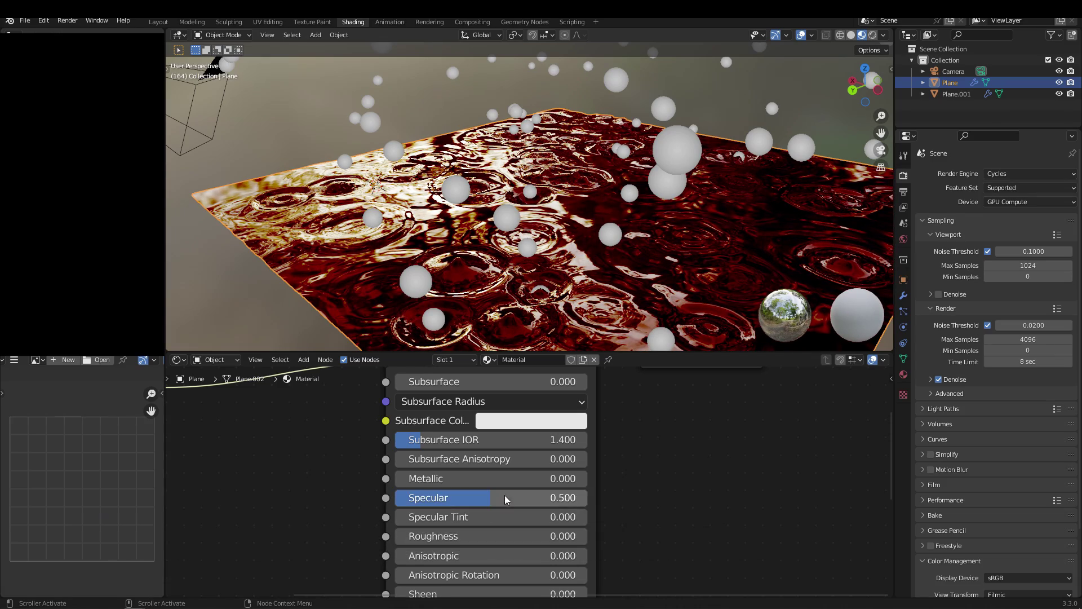
{"action": "middle_click_drag", "start_coordinate": [179, 469], "coordinate": [288, 425]}
{"action": "scroll", "coordinate": [287, 425], "scroll_direction": "down", "scroll_amount": 2}
{"action": "scroll", "coordinate": [418, 507], "scroll_direction": "down", "scroll_amount": 2}
{"action": "middle_click_drag", "start_coordinate": [418, 507], "coordinate": [436, 522]}
{"action": "scroll", "coordinate": [434, 496], "scroll_direction": "up", "scroll_amount": 1}
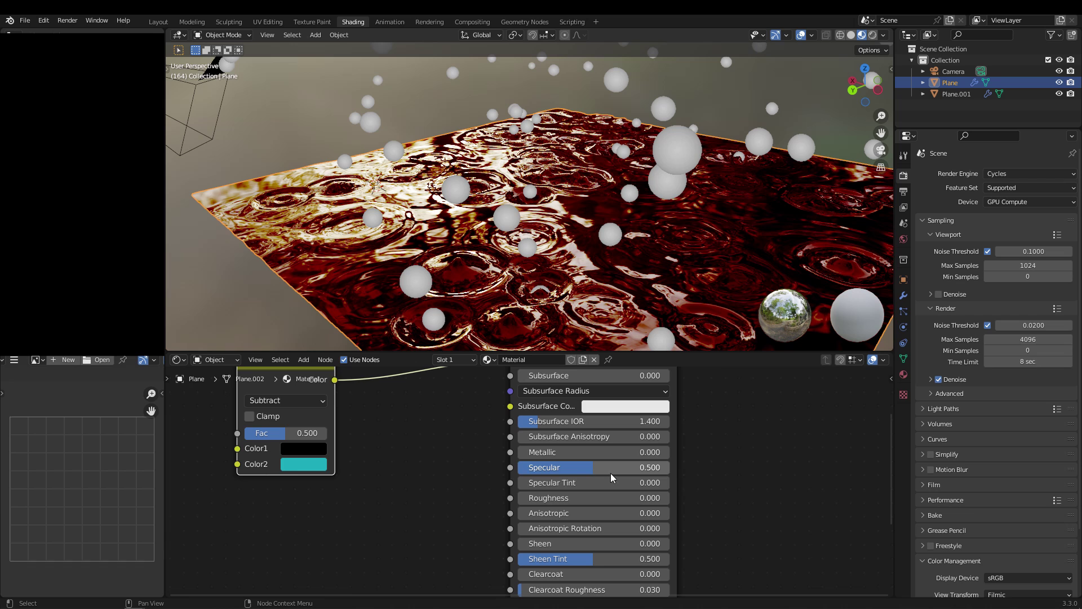
{"action": "scroll", "coordinate": [580, 478], "scroll_direction": "up", "scroll_amount": 1}
{"action": "left_click_drag", "start_coordinate": [368, 455], "coordinate": [613, 514]}
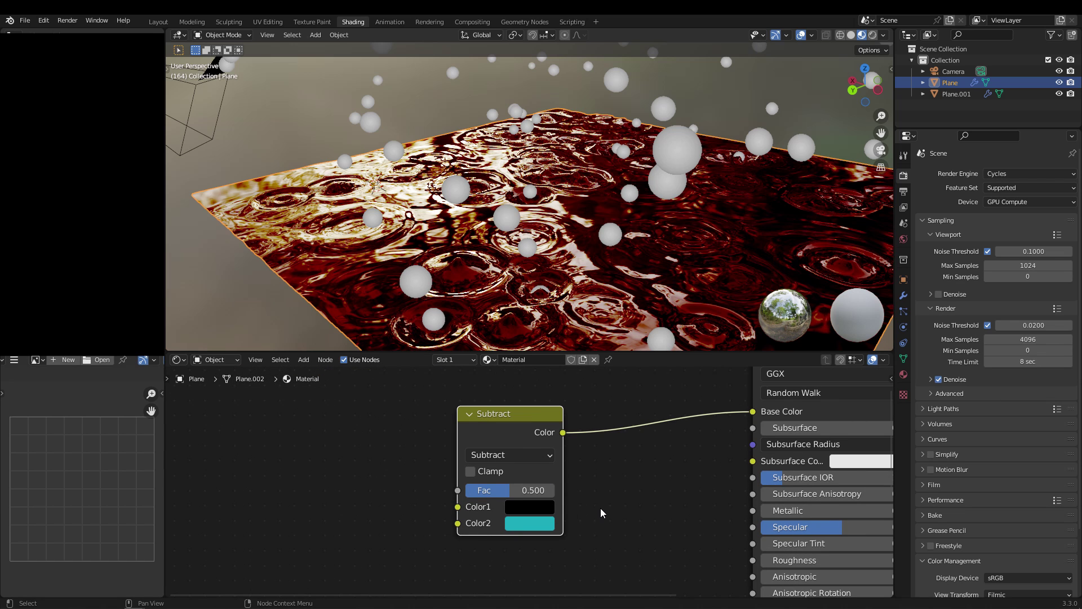
Try several hues for the Subtract node's Color2 and settle on cyan with H 0.546, S 1.000 and V 0.500.
{"action": "middle_click_drag", "start_coordinate": [601, 513], "coordinate": [480, 461]}
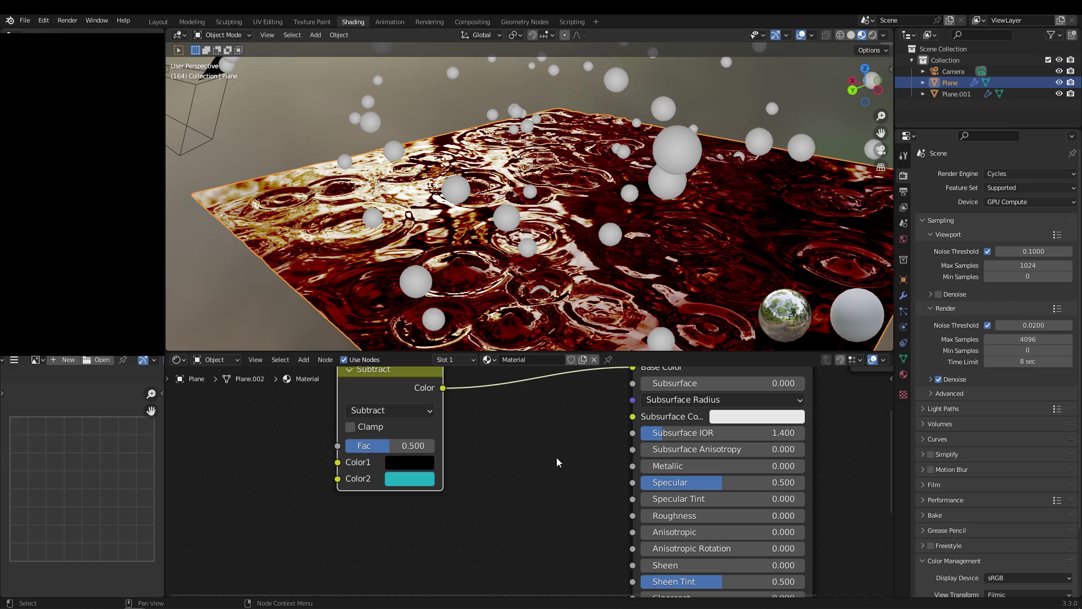
{"action": "mouse_move", "coordinate": [643, 467]}
{"action": "left_mouse_down"}
{"action": "mouse_move", "coordinate": [659, 466]}
{"action": "mouse_move", "coordinate": [642, 467]}
{"action": "left_mouse_up"}
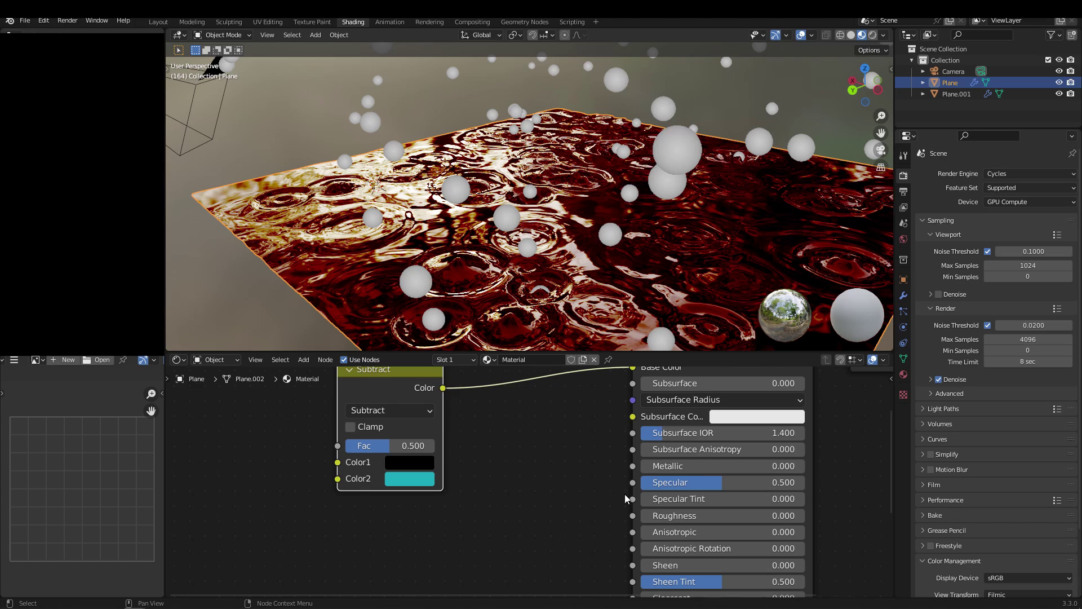
{"action": "scroll", "coordinate": [553, 532], "scroll_direction": "down", "scroll_amount": 2}
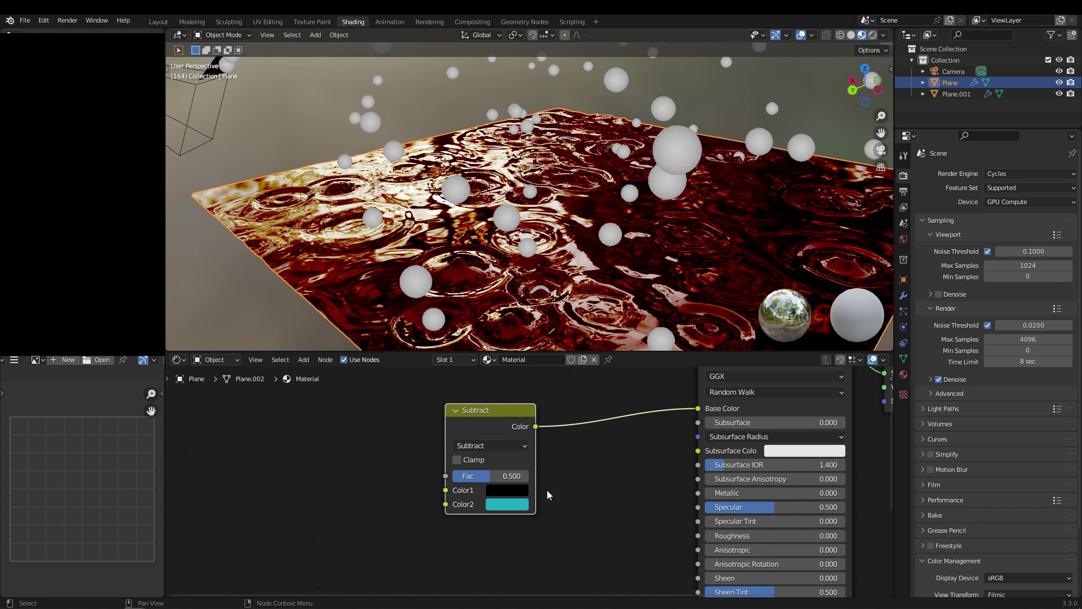
{"action": "left_click", "coordinate": [522, 509]}
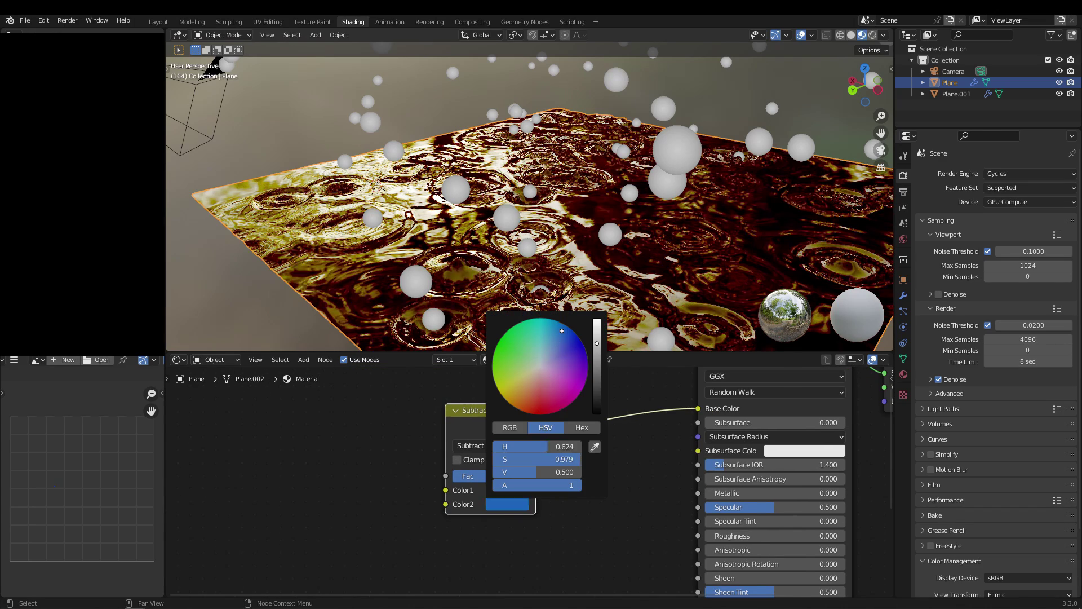
{"action": "mouse_move", "coordinate": [561, 331]}
{"action": "left_mouse_down"}
{"action": "mouse_move", "coordinate": [583, 389]}
{"action": "mouse_move", "coordinate": [524, 412]}
{"action": "mouse_move", "coordinate": [492, 359]}
{"action": "left_mouse_up"}
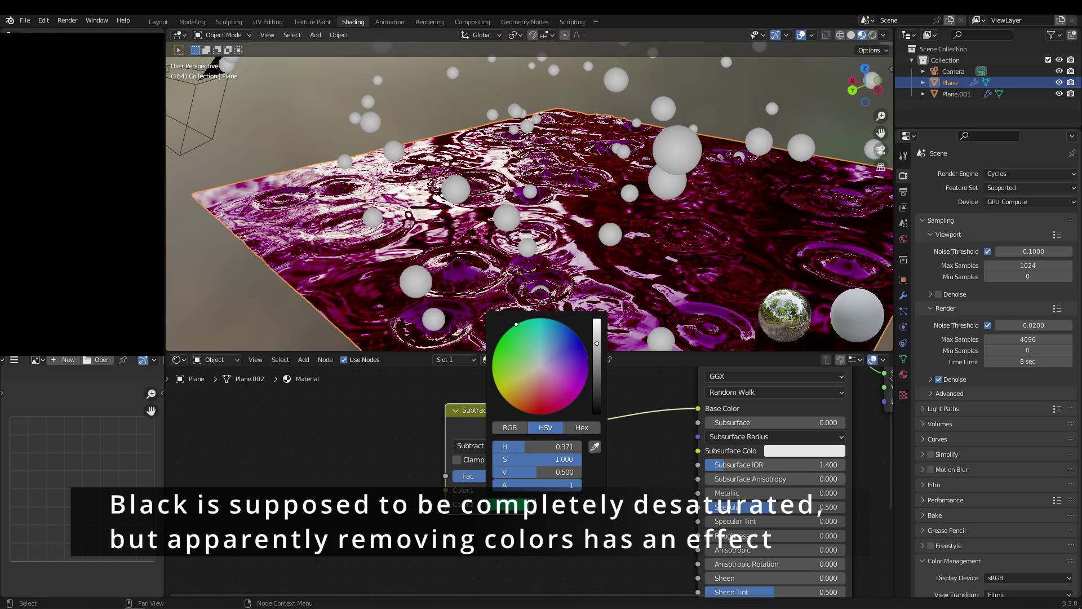
{"action": "mouse_move", "coordinate": [516, 324]}
{"action": "left_mouse_down"}
{"action": "mouse_move", "coordinate": [558, 330]}
{"action": "mouse_move", "coordinate": [587, 379]}
{"action": "left_mouse_up"}
{"action": "mouse_move", "coordinate": [546, 413]}
{"action": "left_mouse_down"}
{"action": "mouse_move", "coordinate": [584, 344]}
{"action": "mouse_move", "coordinate": [495, 350]}
{"action": "mouse_move", "coordinate": [566, 333]}
{"action": "mouse_move", "coordinate": [584, 384]}
{"action": "mouse_move", "coordinate": [586, 361]}
{"action": "mouse_move", "coordinate": [547, 318]}
{"action": "left_mouse_up"}
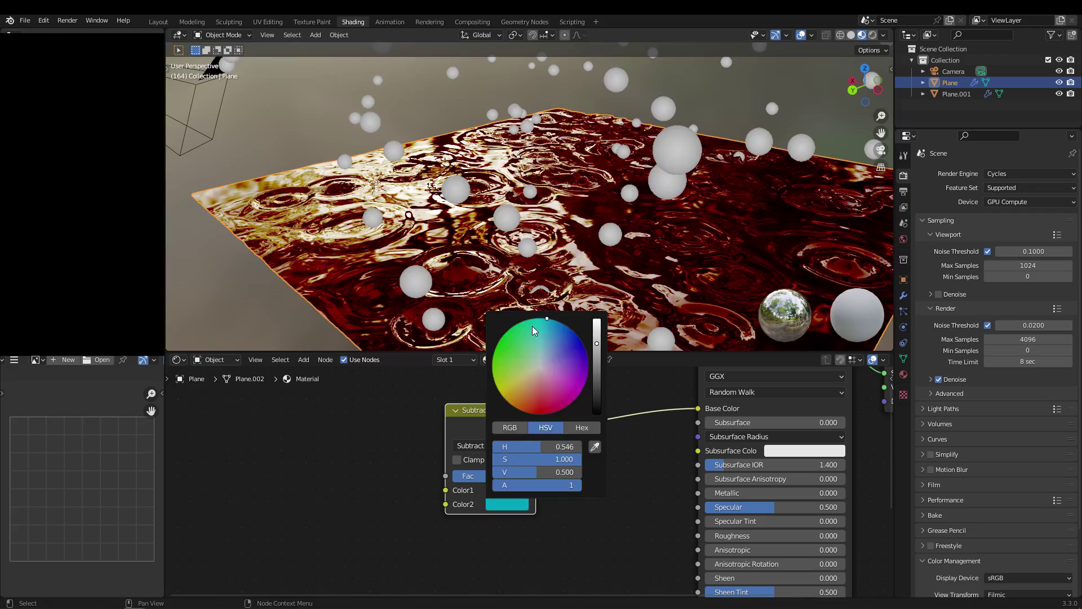
Show the scene in rendered shading and inspect the lower plane from several angles and through the camera.
{"action": "mouse_move", "coordinate": [536, 259]}
{"action": "middle_mouse_down"}
{"action": "mouse_move", "coordinate": [571, 249]}
{"action": "mouse_move", "coordinate": [573, 236]}
{"action": "mouse_move", "coordinate": [564, 263]}
{"action": "mouse_move", "coordinate": [567, 224]}
{"action": "mouse_move", "coordinate": [607, 264]}
{"action": "mouse_move", "coordinate": [488, 261]}
{"action": "mouse_move", "coordinate": [541, 255]}
{"action": "mouse_move", "coordinate": [506, 249]}
{"action": "mouse_move", "coordinate": [624, 255]}
{"action": "mouse_move", "coordinate": [390, 254]}
{"action": "middle_mouse_up"}
{"action": "key", "text": "z"}
{"action": "scroll", "coordinate": [564, 263], "scroll_direction": "down", "scroll_amount": 4}
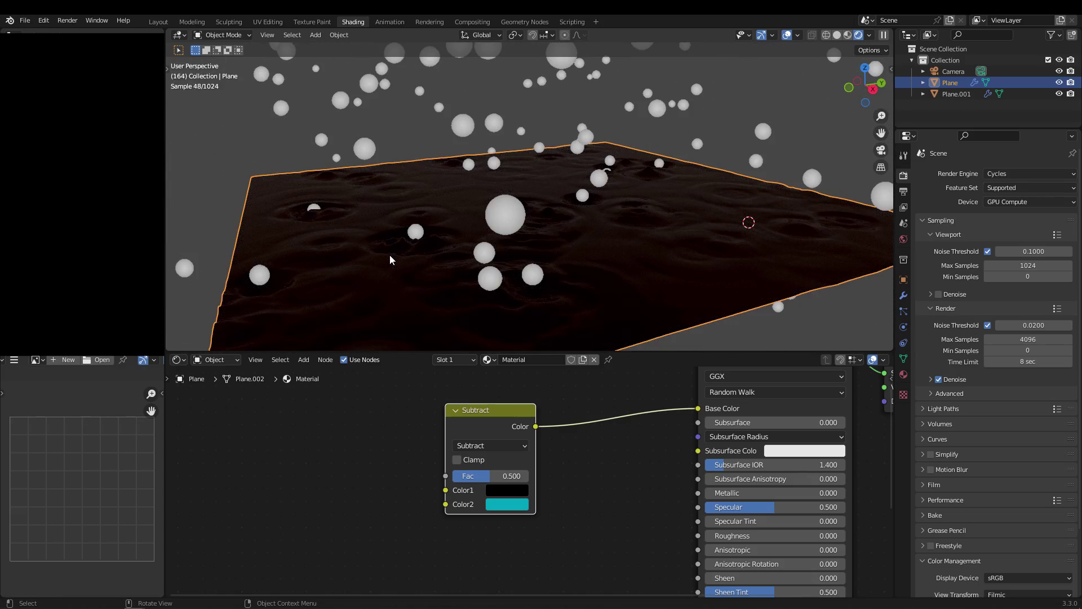
{"action": "middle_click_drag", "start_coordinate": [580, 279], "coordinate": [514, 278]}
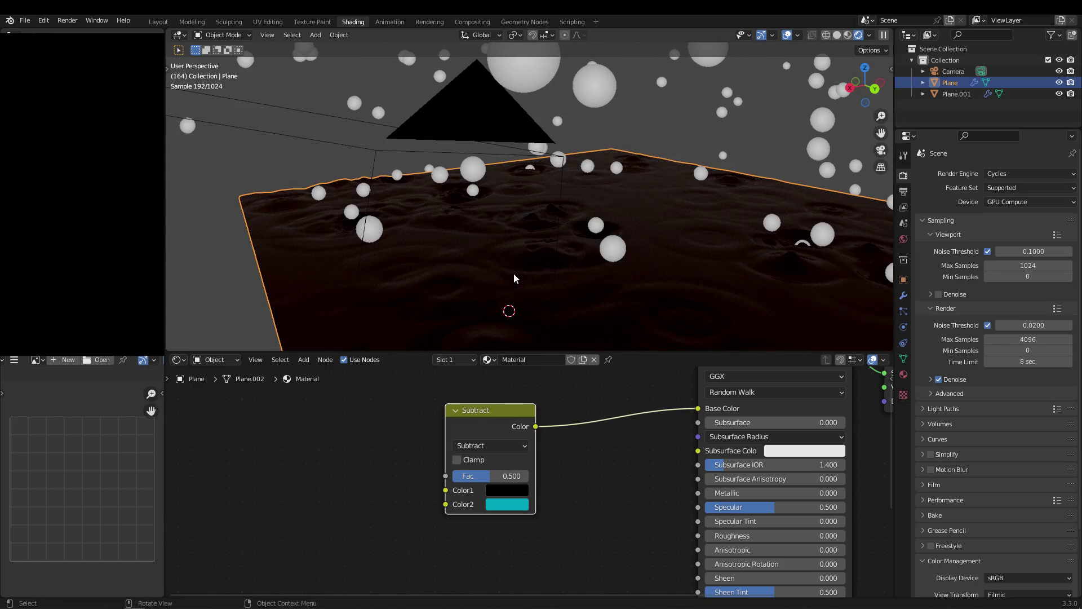
{"action": "middle_click_drag", "start_coordinate": [456, 259], "coordinate": [535, 259]}
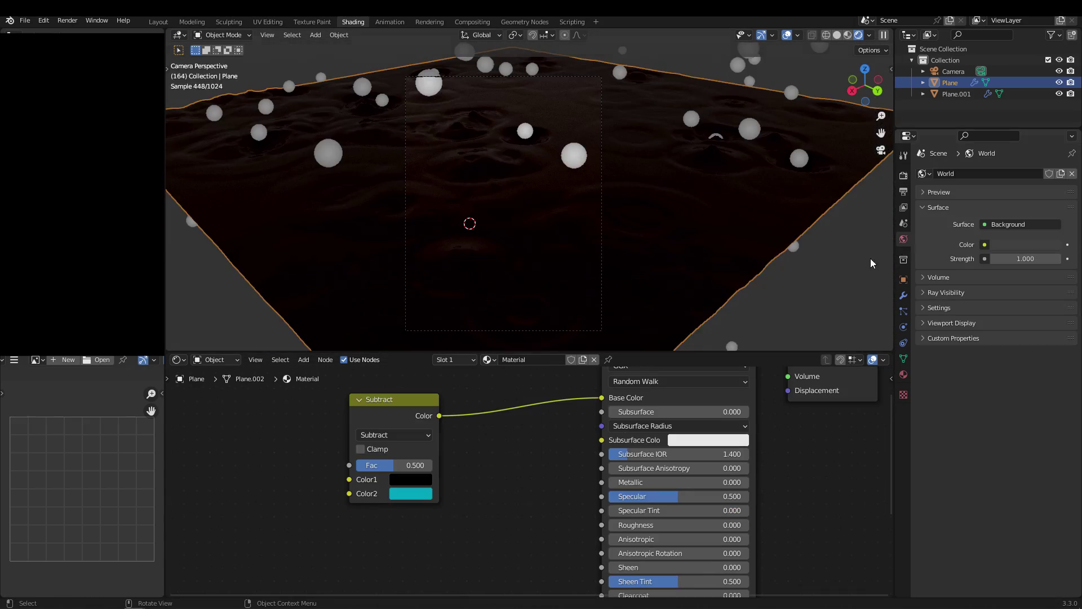
{"action": "middle_click_drag", "start_coordinate": [455, 247], "coordinate": [527, 274]}
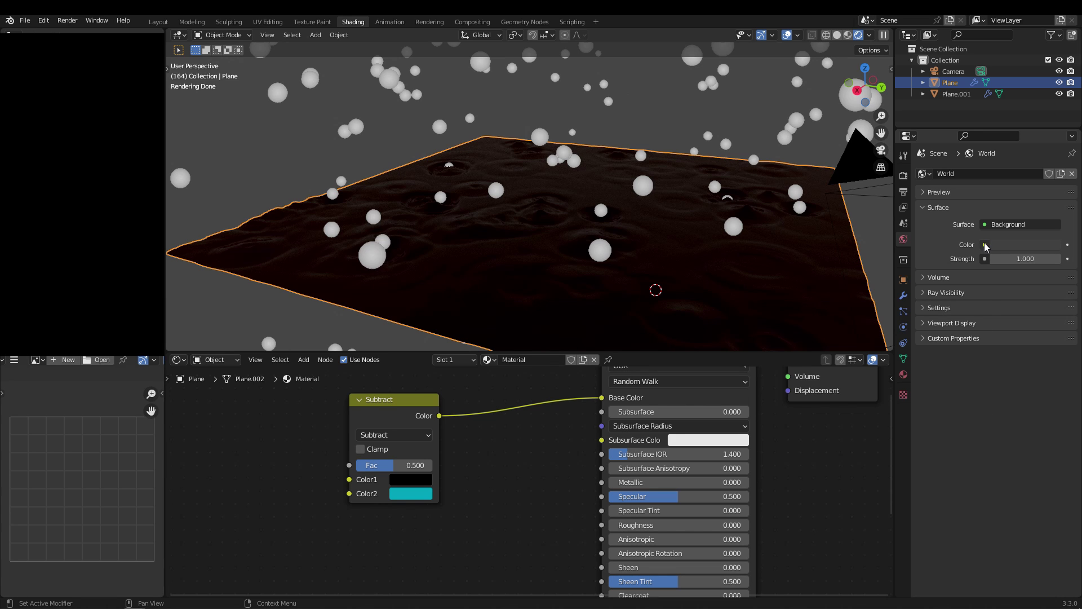
Try a Sky Texture as the world background color, check its lighting on the plane, and remove it.
{"action": "left_click", "coordinate": [984, 245]}
{"action": "left_click", "coordinate": [984, 245]}
{"action": "left_click", "coordinate": [984, 245]}
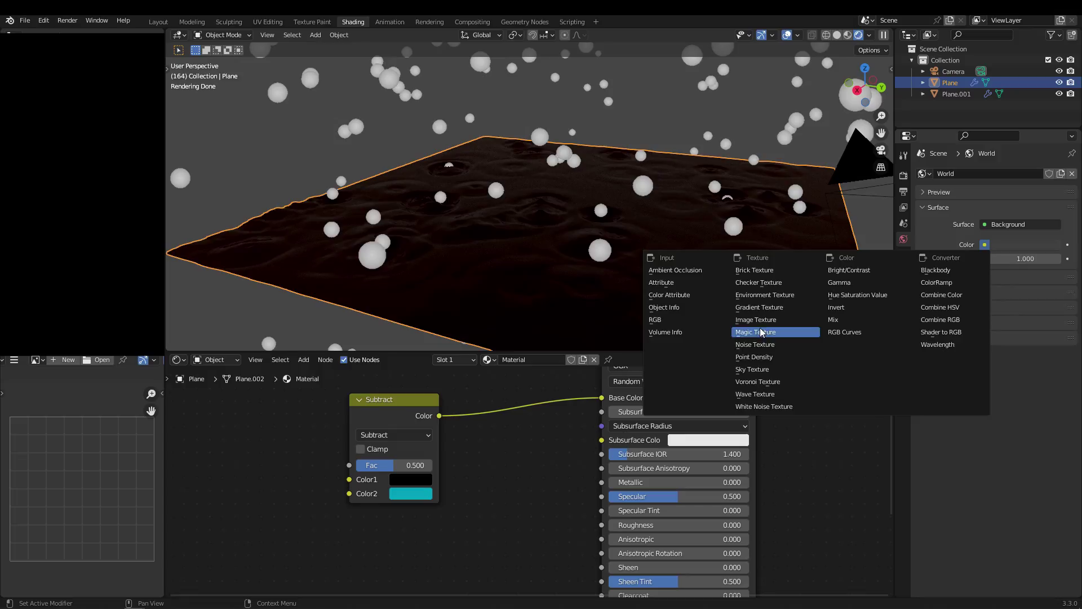
{"action": "left_click", "coordinate": [758, 369]}
{"action": "middle_click_drag", "start_coordinate": [569, 225], "coordinate": [444, 227]}
{"action": "left_click", "coordinate": [1006, 245]}
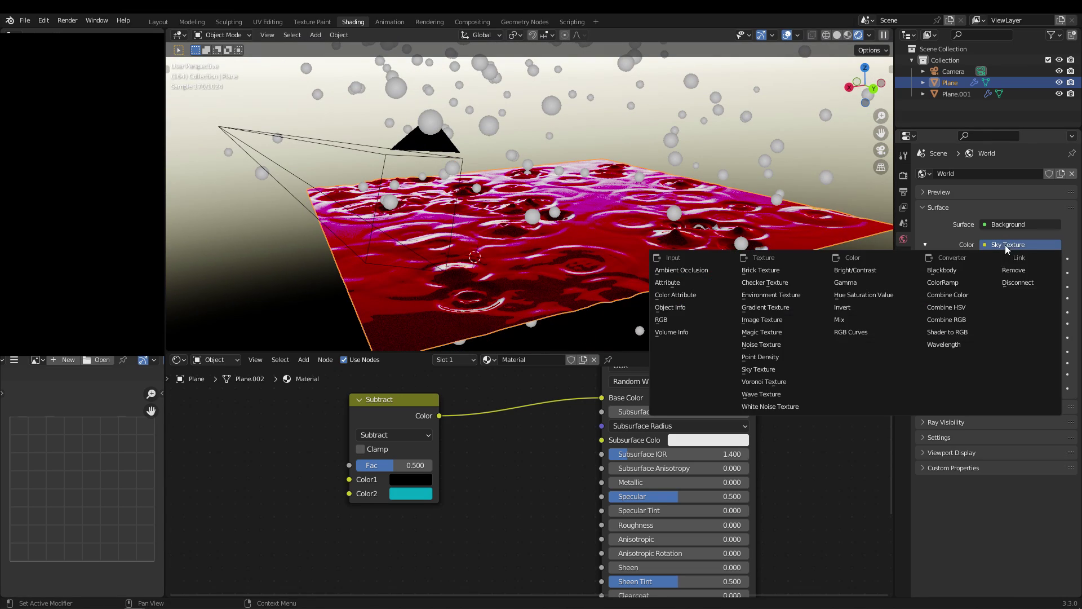
{"action": "left_click", "coordinate": [1021, 272]}
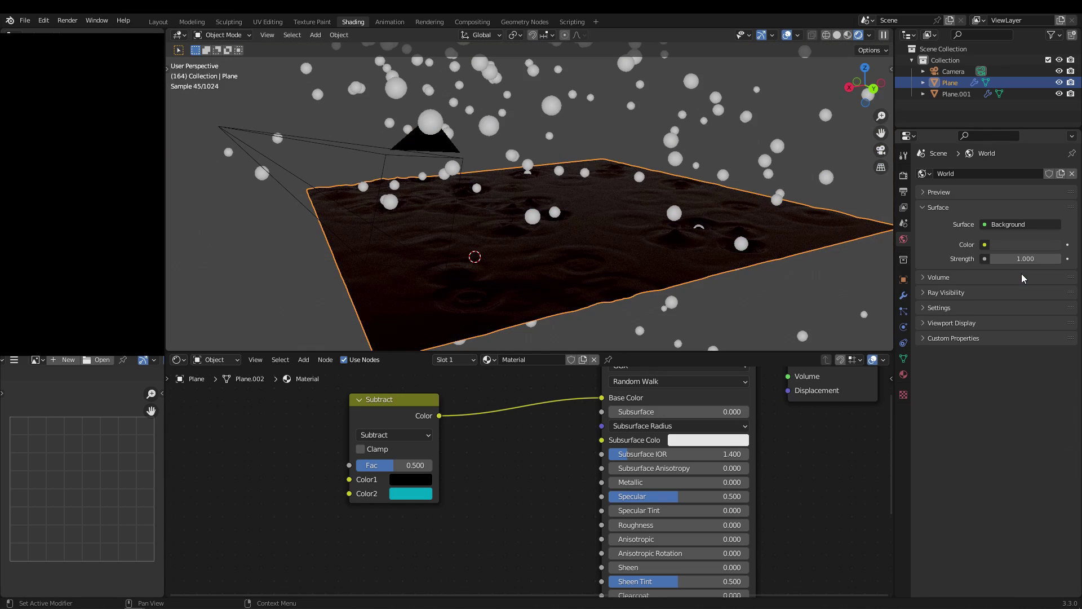
Use an Environment Texture with crystal_falls_2k.hdr as the world background color and view the plane through the camera.
{"action": "left_click", "coordinate": [985, 244]}
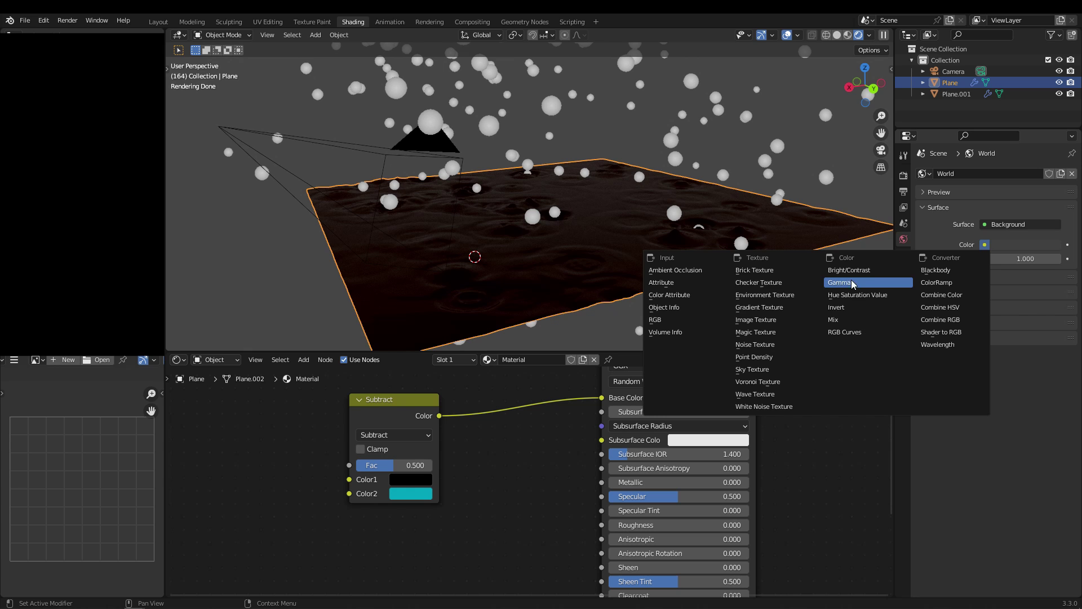
{"action": "left_click", "coordinate": [794, 295]}
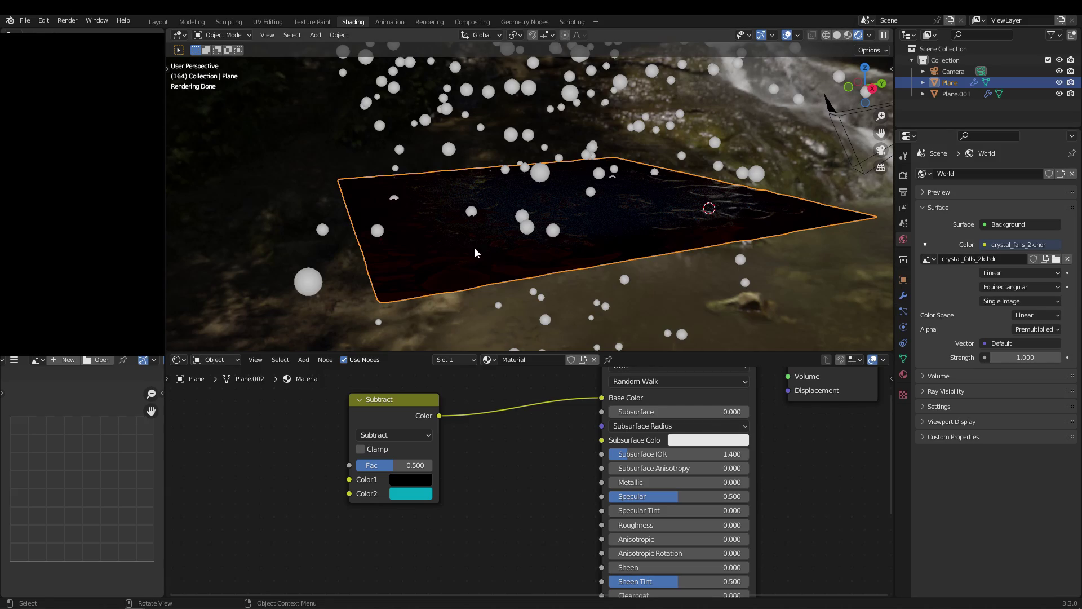
{"action": "middle_click_drag", "start_coordinate": [507, 248], "coordinate": [552, 272]}
{"action": "key", "text": "KP_0"}
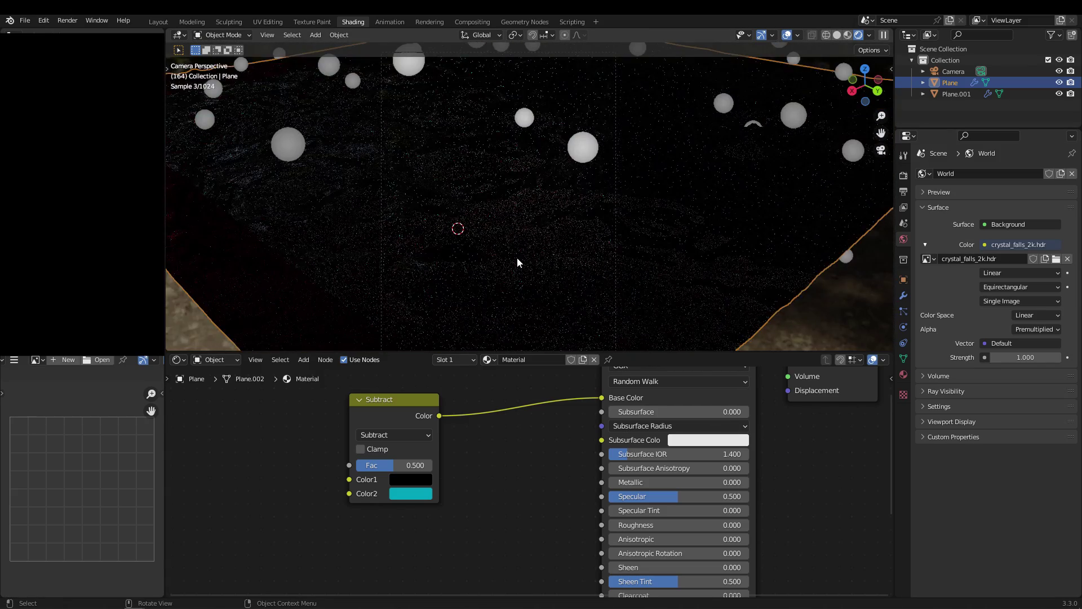
Raise the color management Exposure to about 2.013.
{"action": "left_click", "coordinate": [904, 176]}
{"action": "scroll", "coordinate": [979, 454], "scroll_direction": "down", "scroll_amount": 3}
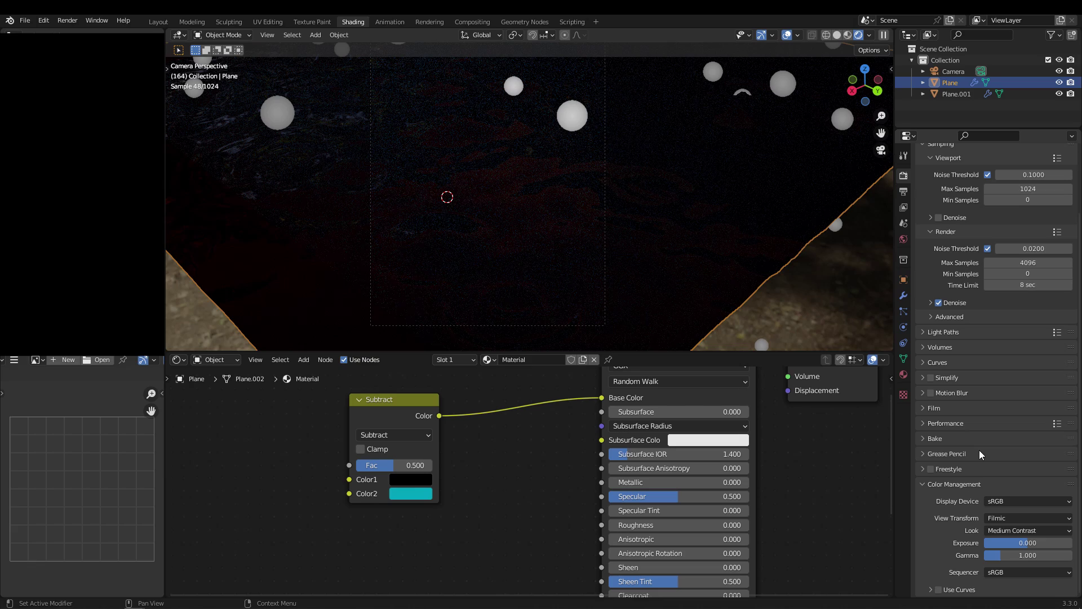
{"action": "left_click_drag", "start_coordinate": [1020, 544], "coordinate": [1038, 546]}
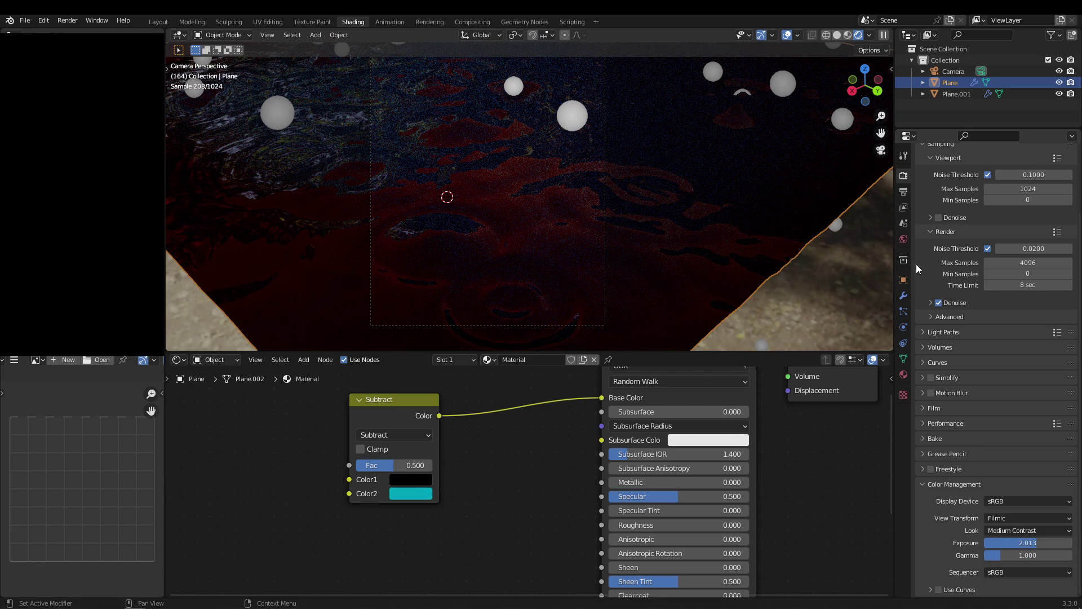
Set the world background's Strength to 13.
{"action": "left_click", "coordinate": [903, 239]}
{"action": "key", "text": "Return"}
{"action": "scroll", "coordinate": [621, 187], "scroll_direction": "down", "scroll_amount": 1}
{"action": "middle_click_drag", "start_coordinate": [621, 187], "coordinate": [575, 237], "text": "shift"}
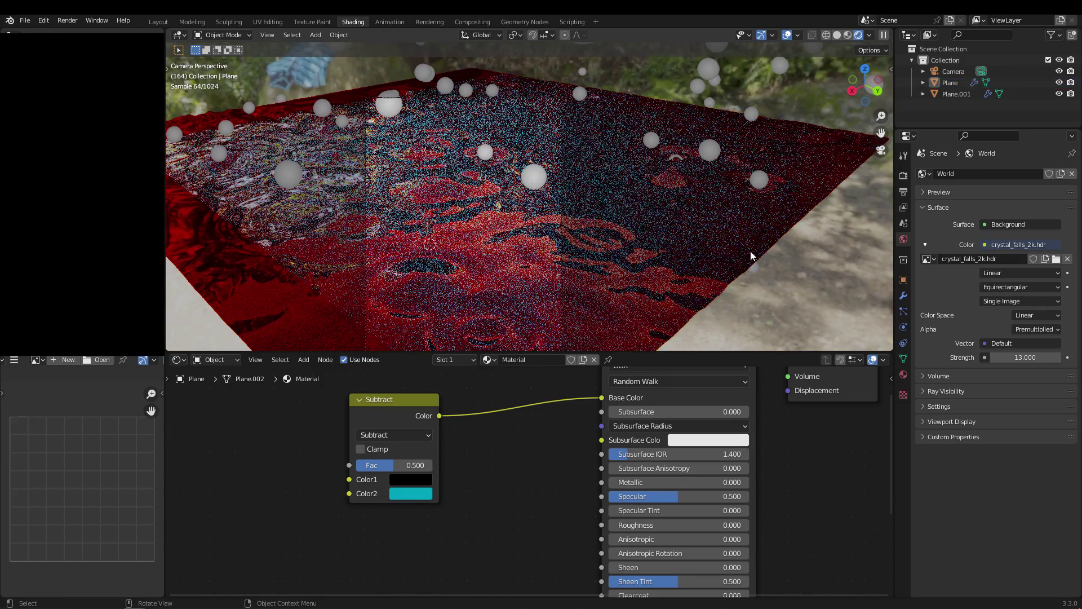
Lower the color management Exposure to about 1.384.
{"action": "left_click", "coordinate": [904, 176]}
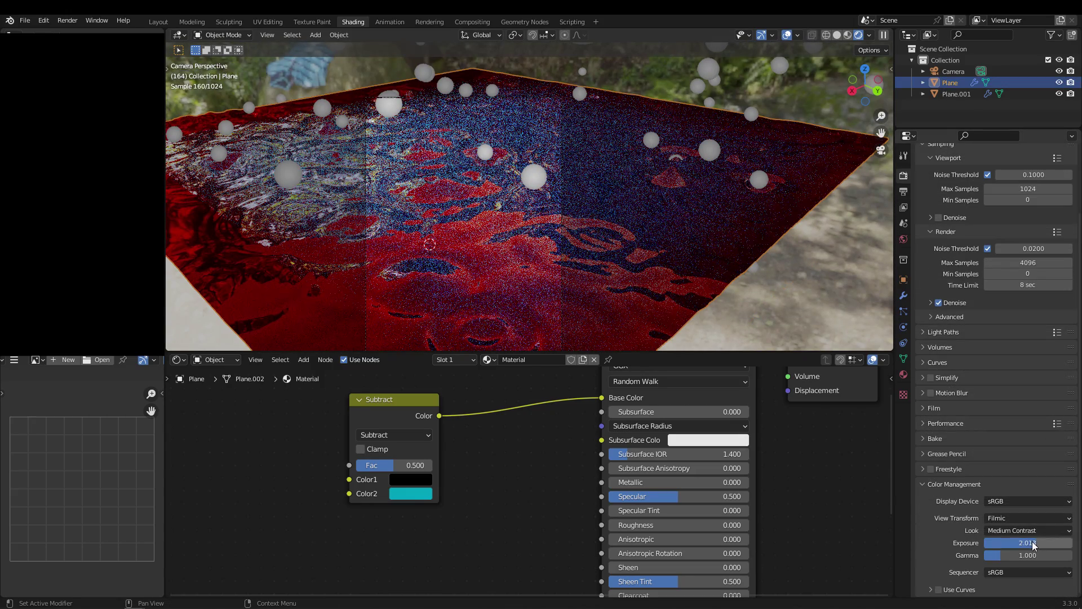
{"action": "left_click_drag", "start_coordinate": [1034, 543], "coordinate": [1031, 544]}
{"action": "middle_click_drag", "start_coordinate": [282, 188], "coordinate": [303, 172], "text": "shift"}
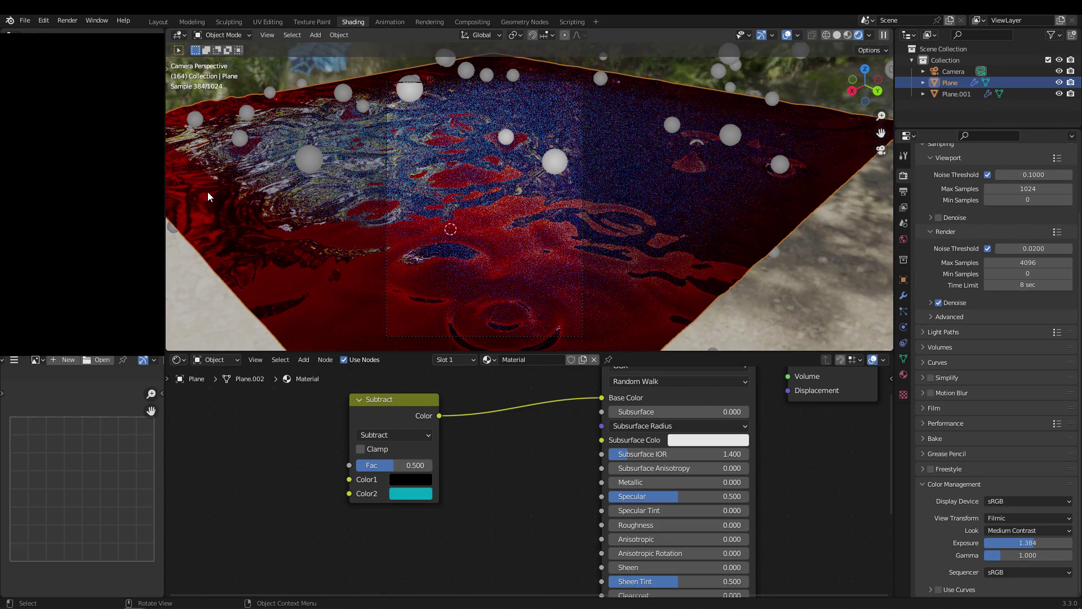
Disable Show Emitter in both the Render and Viewport Display settings of the upper plane's particle system.
{"action": "middle_click_drag", "start_coordinate": [366, 195], "coordinate": [509, 285]}
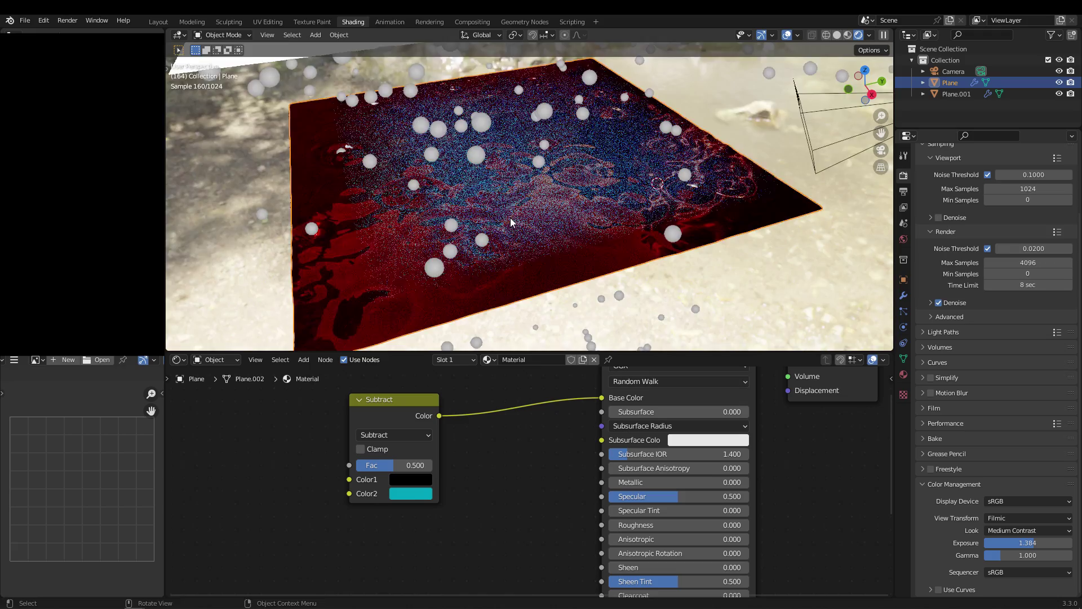
{"action": "middle_click_drag", "start_coordinate": [510, 219], "coordinate": [449, 213]}
{"action": "scroll", "coordinate": [450, 212], "scroll_direction": "down", "scroll_amount": 3}
{"action": "left_click", "coordinate": [511, 126]}
{"action": "middle_click_drag", "start_coordinate": [578, 217], "coordinate": [521, 231]}
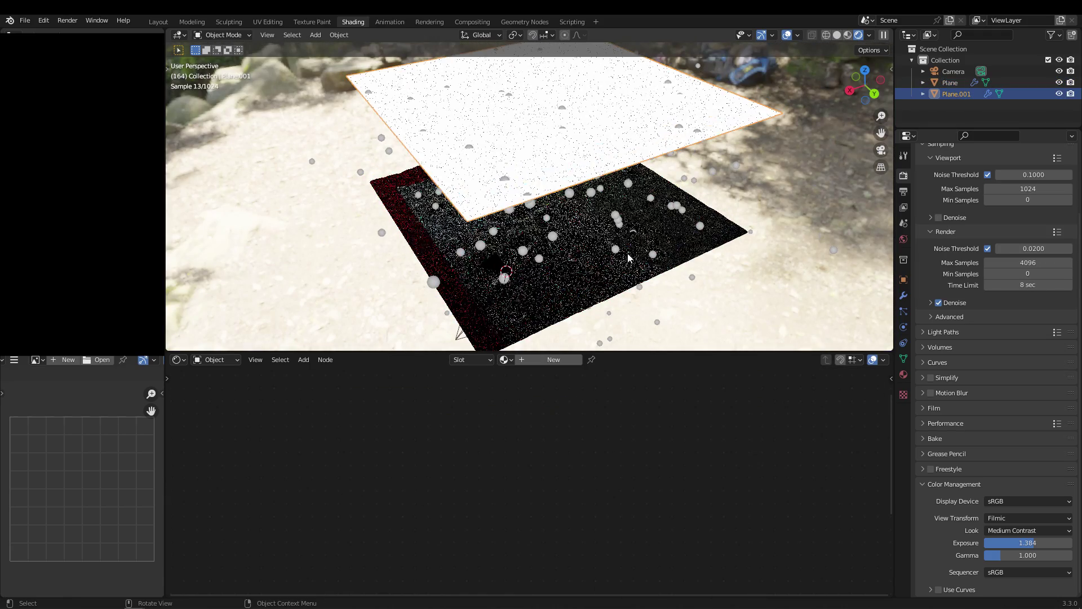
{"action": "left_click", "coordinate": [903, 312]}
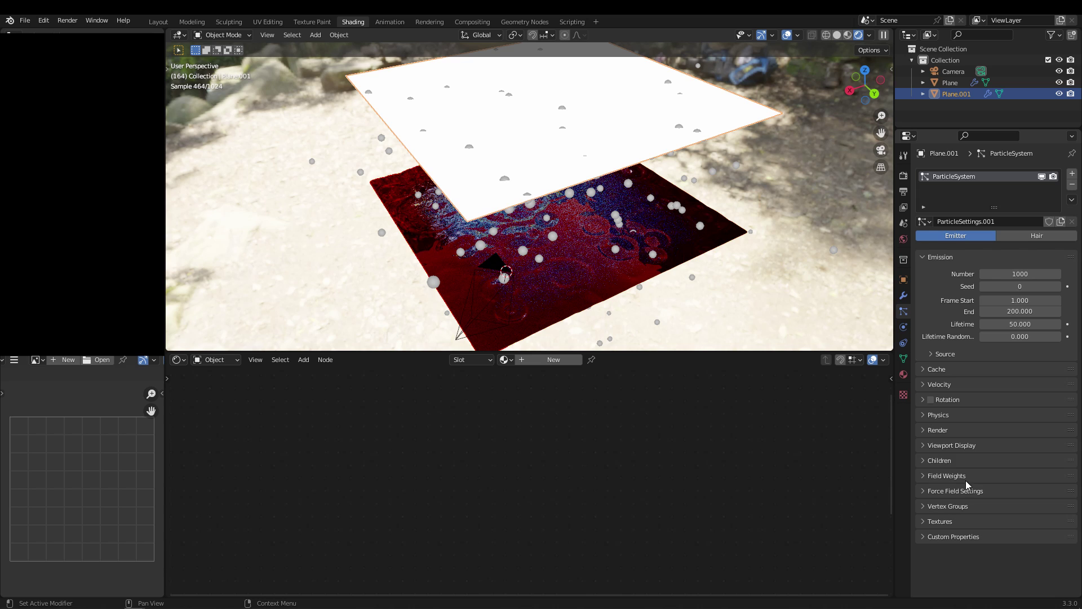
{"action": "left_click", "coordinate": [934, 430]}
{"action": "scroll", "coordinate": [941, 458], "scroll_direction": "down", "scroll_amount": 2}
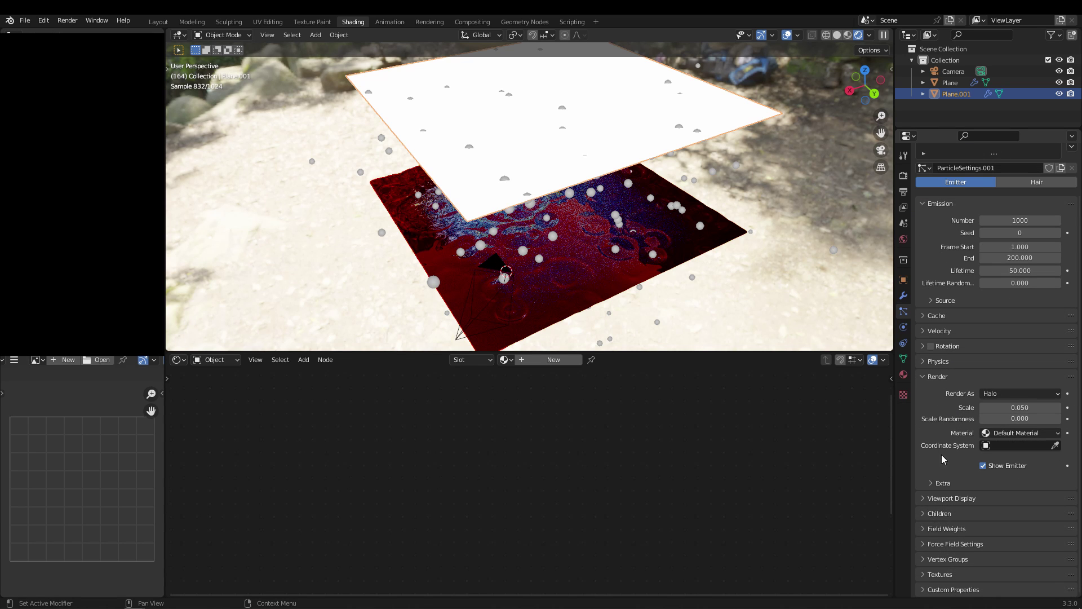
{"action": "left_click", "coordinate": [937, 498]}
{"action": "scroll", "coordinate": [944, 455], "scroll_direction": "down", "scroll_amount": 2}
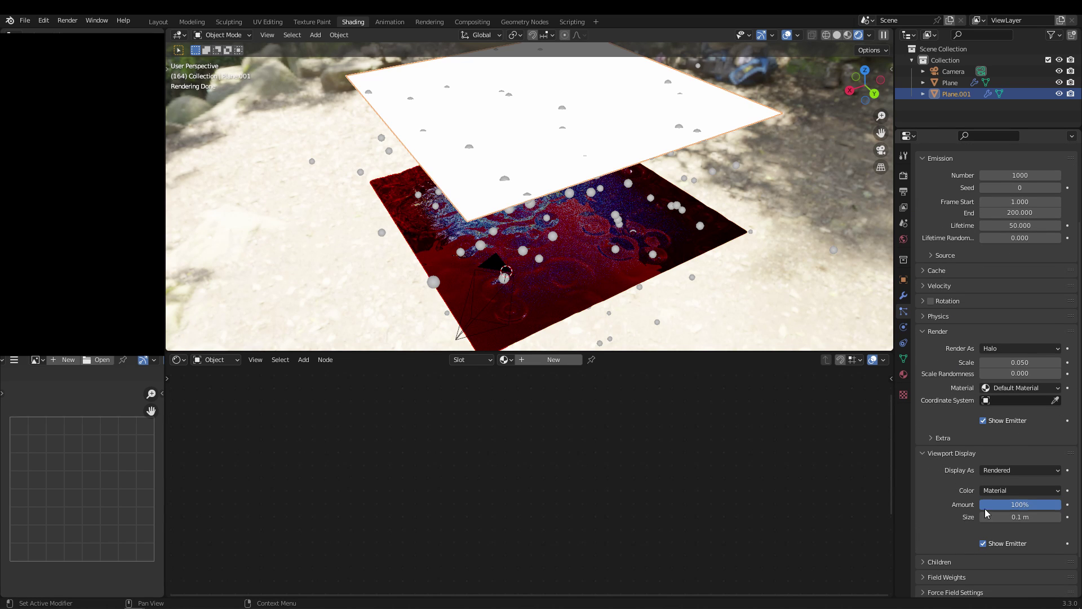
{"action": "left_click", "coordinate": [983, 420]}
{"action": "left_click", "coordinate": [983, 543]}
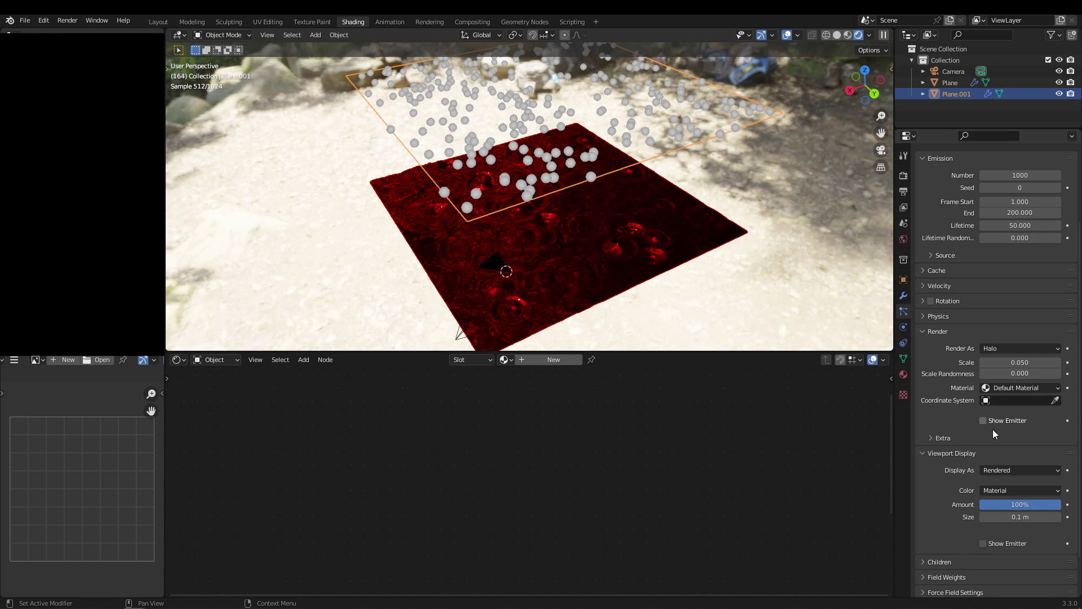
Select the lower plane in camera view and, after trying other factors, set its Subtract node's Fac to 0.003.
{"action": "key", "text": "KP_0"}
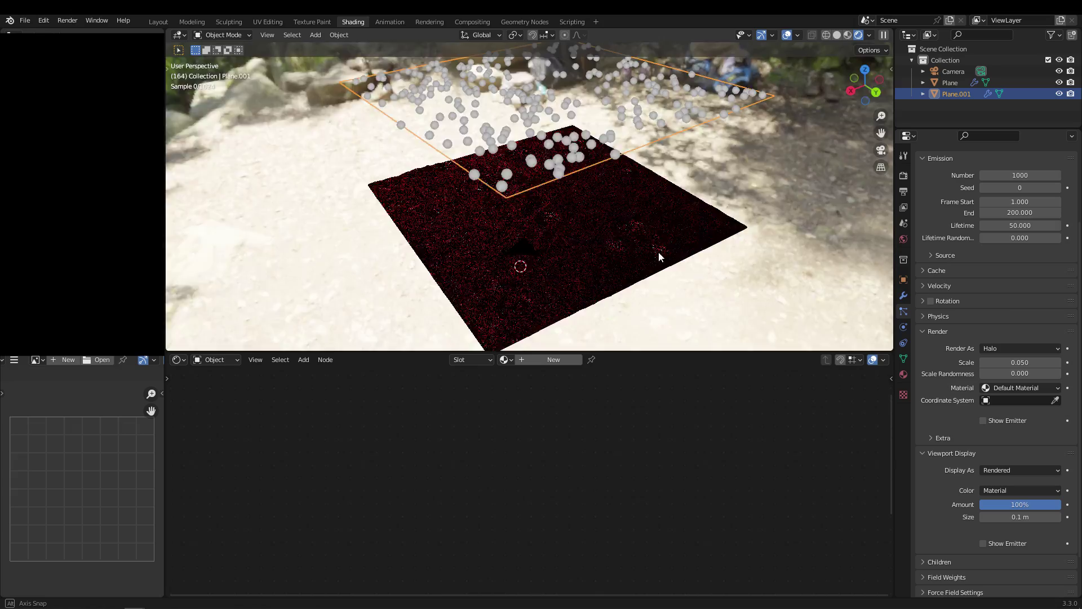
{"action": "middle_click_drag", "start_coordinate": [537, 232], "coordinate": [561, 226], "text": "shift"}
{"action": "scroll", "coordinate": [562, 225], "scroll_direction": "down", "scroll_amount": 1}
{"action": "left_click", "coordinate": [561, 225]}
{"action": "middle_click_drag", "start_coordinate": [435, 467], "coordinate": [447, 471]}
{"action": "left_click_drag", "start_coordinate": [435, 470], "coordinate": [473, 469]}
{"action": "mouse_move", "coordinate": [369, 470]}
{"action": "left_mouse_down"}
{"action": "mouse_move", "coordinate": [389, 470]}
{"action": "mouse_move", "coordinate": [371, 472]}
{"action": "left_mouse_up"}
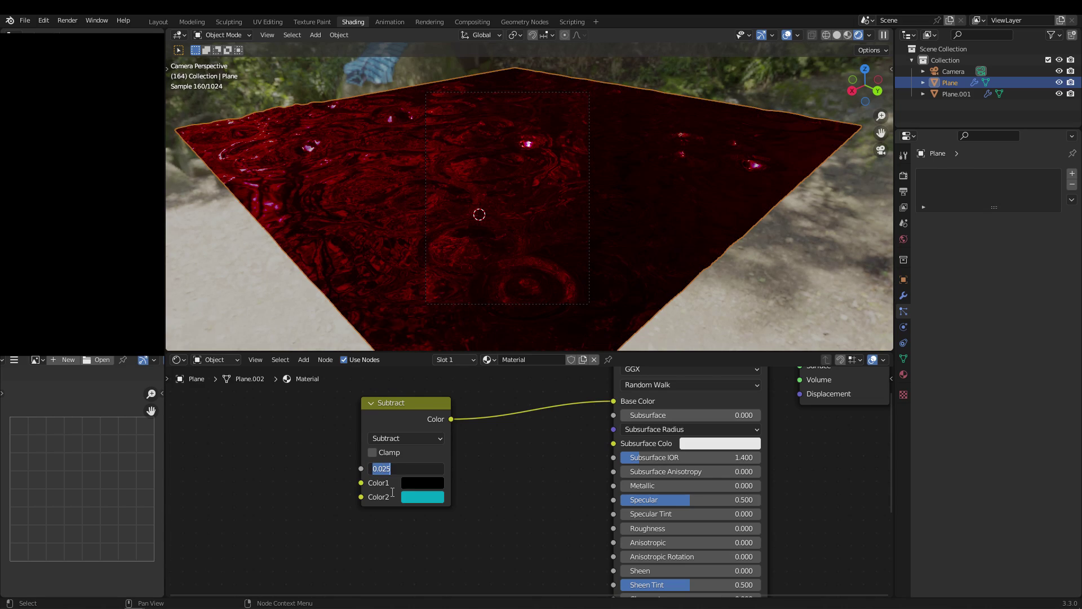
{"action": "type", "text": "1"}
{"action": "key", "text": "Return"}
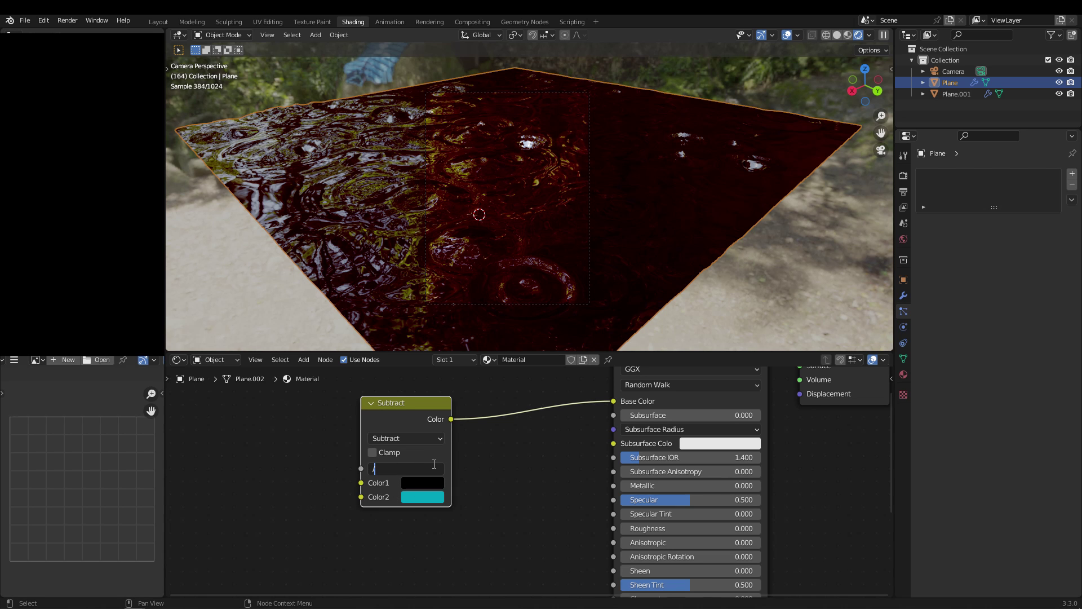
{"action": "key", "text": "Return"}
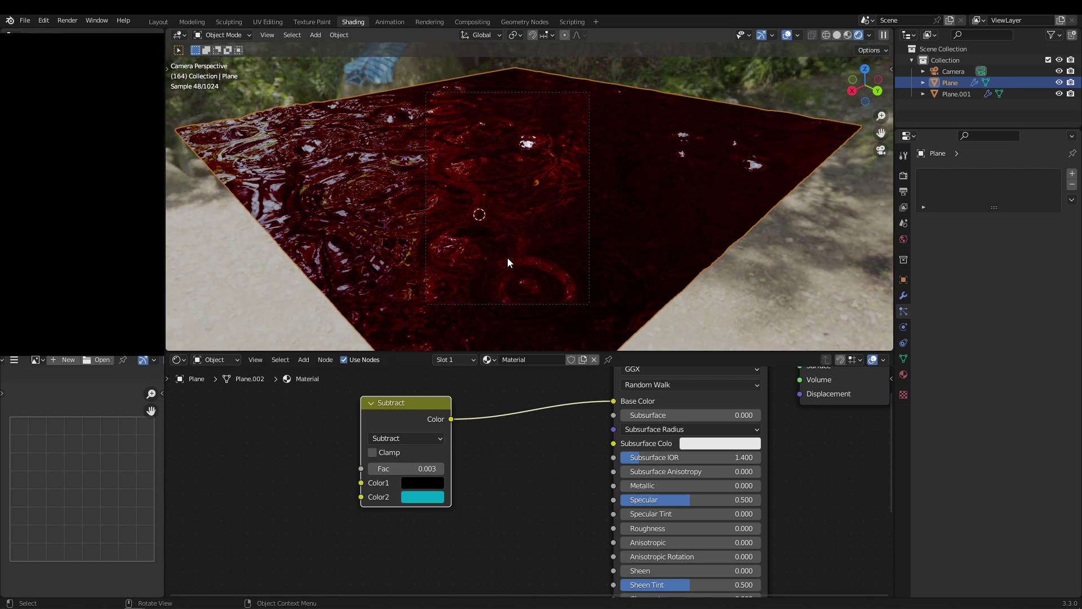
Inspect the lower plane in another shading mode and from another angle, and return to rendered shading through the camera.
{"action": "key", "text": "z"}
{"action": "left_click", "coordinate": [777, 285]}
{"action": "mouse_move", "coordinate": [524, 241]}
{"action": "middle_mouse_down"}
{"action": "mouse_move", "coordinate": [597, 244]}
{"action": "mouse_move", "coordinate": [572, 244]}
{"action": "mouse_move", "coordinate": [546, 265]}
{"action": "mouse_move", "coordinate": [583, 250]}
{"action": "middle_mouse_up"}
{"action": "key", "text": "grave"}
{"action": "left_click", "coordinate": [498, 300]}
{"action": "key", "text": "z"}
{"action": "left_click", "coordinate": [580, 252]}
{"action": "scroll", "coordinate": [547, 265], "scroll_direction": "up", "scroll_amount": 1}
Try a Specular of 10 on the Principled BSDF and settle on 2.
{"action": "middle_click_drag", "start_coordinate": [548, 434], "coordinate": [506, 438]}
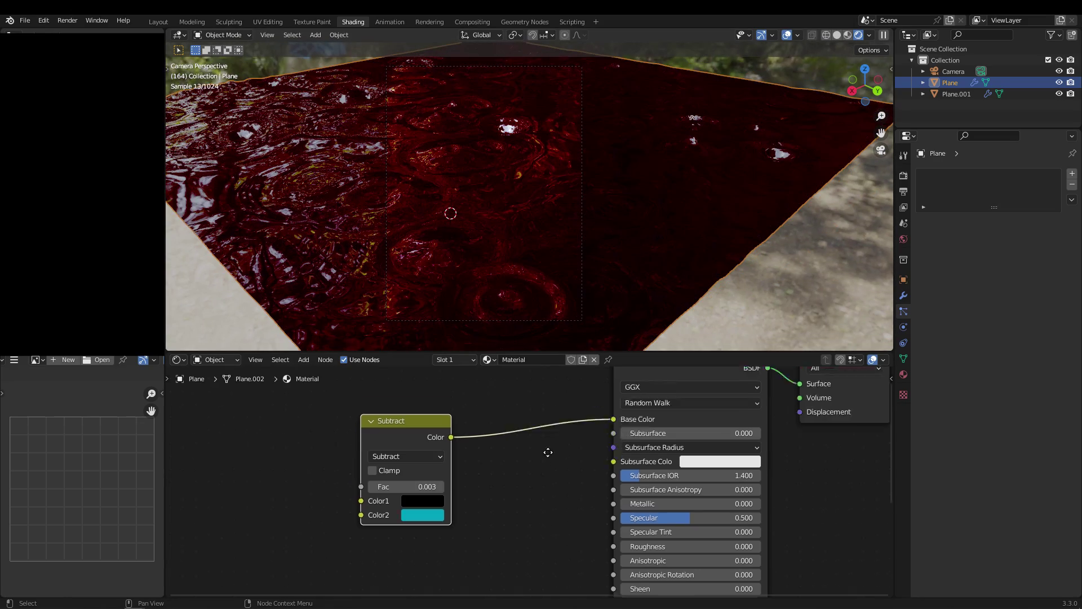
{"action": "left_click_drag", "start_coordinate": [648, 508], "coordinate": [700, 509]}
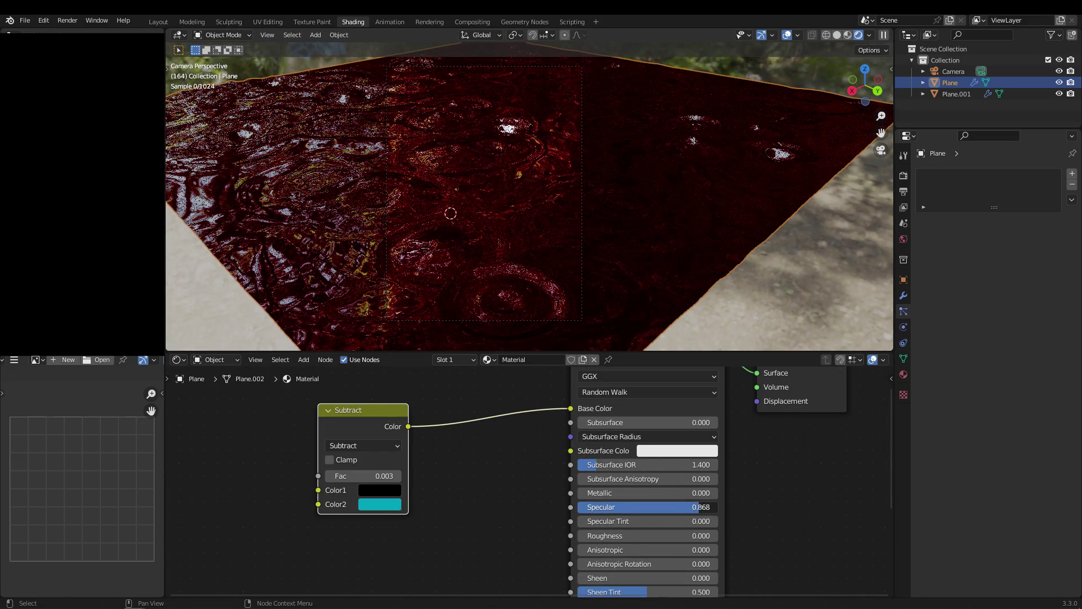
{"action": "left_click", "coordinate": [690, 509]}
{"action": "type", "text": "10"}
{"action": "key", "text": "Return"}
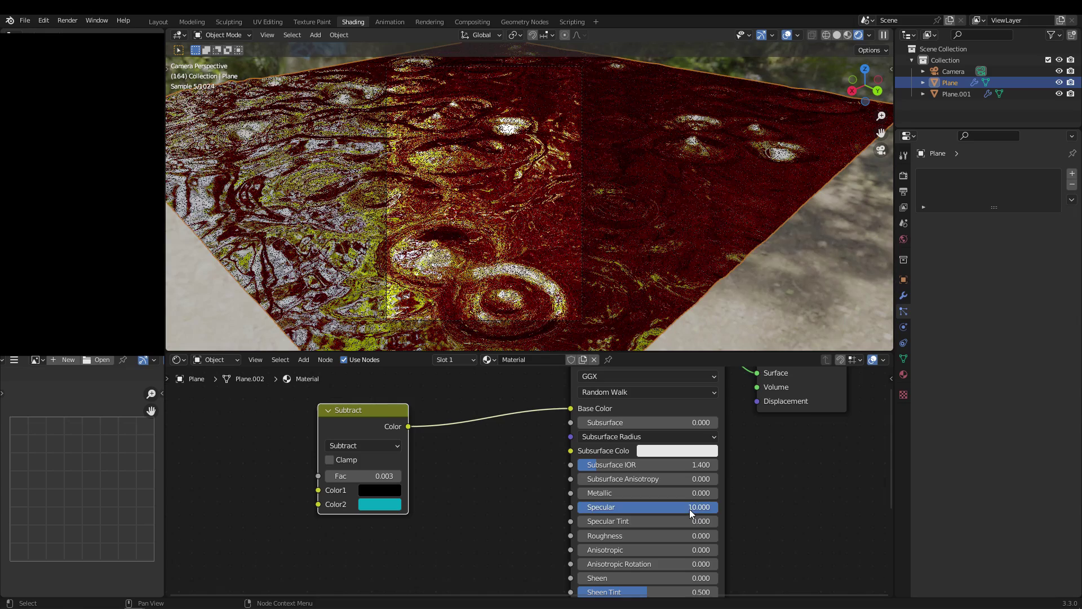
{"action": "left_click", "coordinate": [690, 509]}
{"action": "type", "text": "2"}
{"action": "key", "text": "Return"}
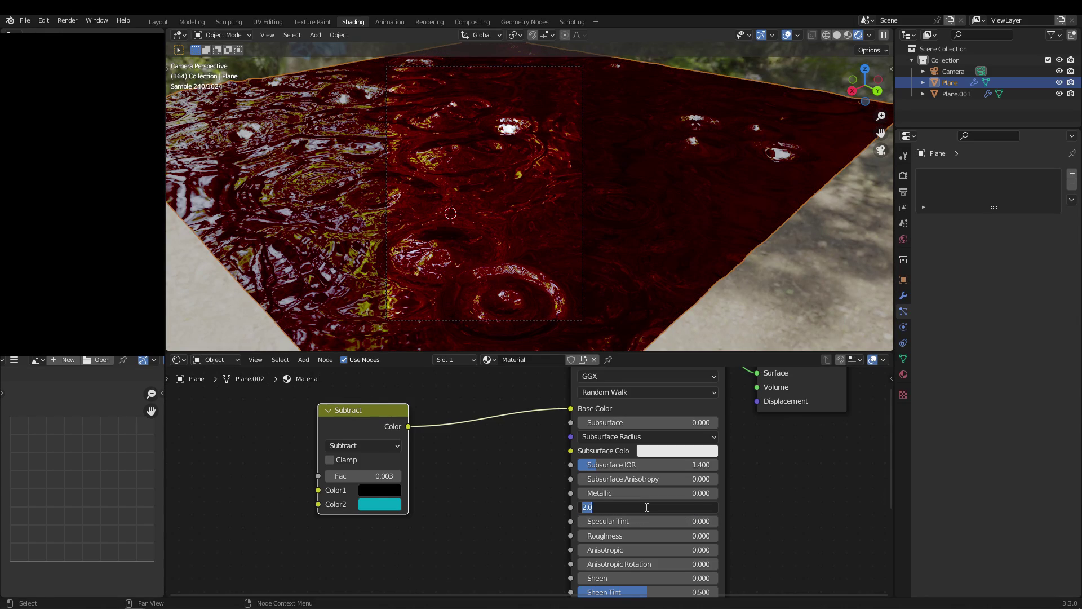
Set the Principled BSDF's Specular to 0.8 and move the Subtract node closer to it.
{"action": "left_click_drag", "start_coordinate": [466, 473], "coordinate": [498, 472]}
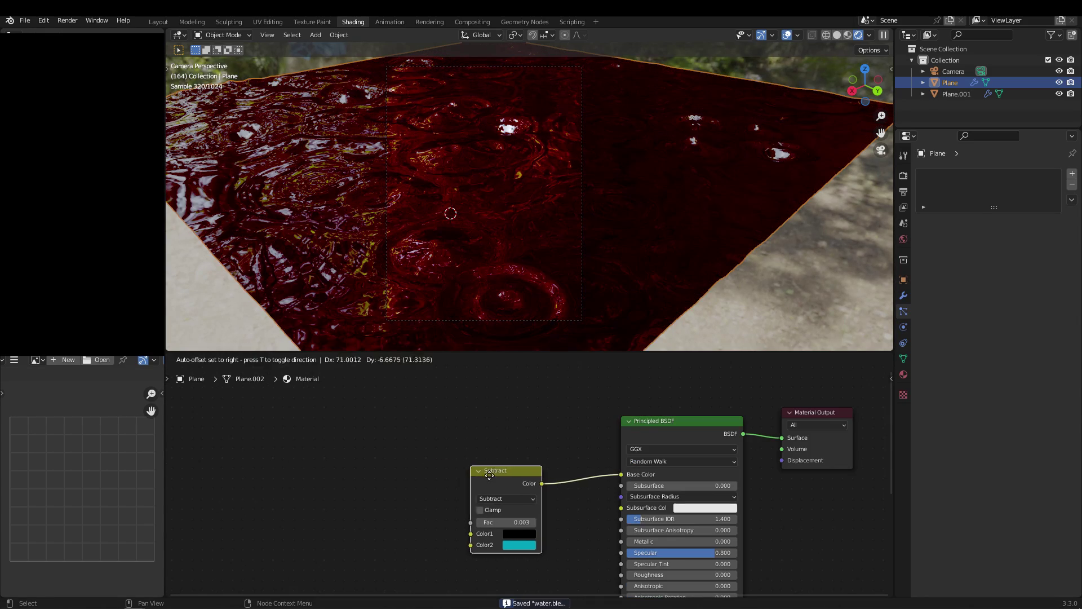
Select the upper emitter plane and set its particle system's emission Number to 2500.
{"action": "middle_click_drag", "start_coordinate": [489, 205], "coordinate": [517, 275]}
{"action": "scroll", "coordinate": [483, 227], "scroll_direction": "down", "scroll_amount": 3}
{"action": "scroll", "coordinate": [516, 276], "scroll_direction": "down", "scroll_amount": 4}
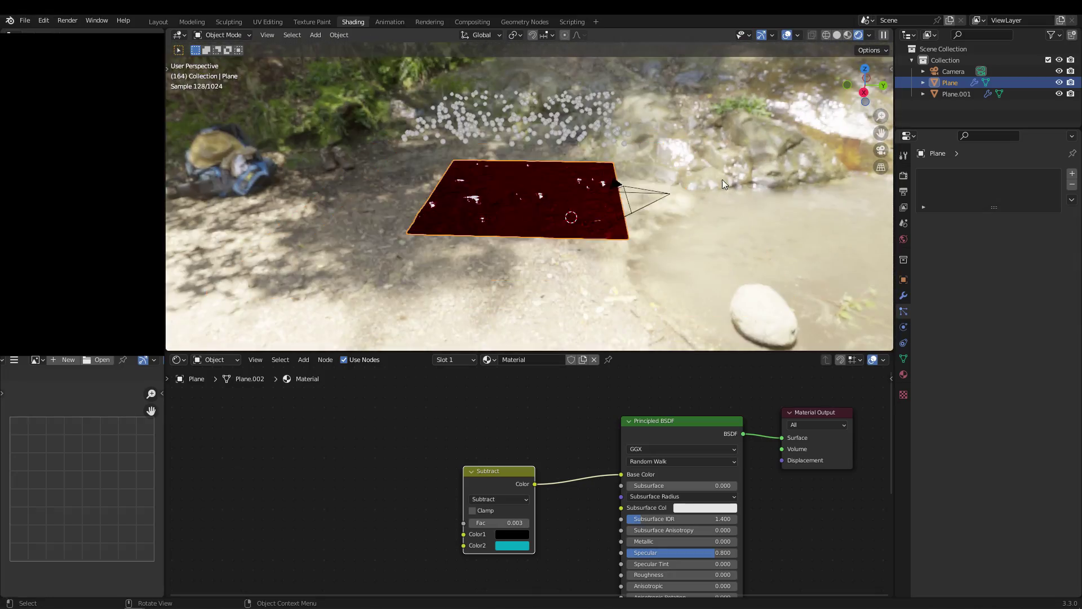
{"action": "scroll", "coordinate": [579, 188], "scroll_direction": "up", "scroll_amount": 1}
{"action": "middle_click_drag", "start_coordinate": [579, 189], "coordinate": [474, 210]}
{"action": "left_click", "coordinate": [494, 114]}
{"action": "scroll", "coordinate": [505, 208], "scroll_direction": "up", "scroll_amount": 2}
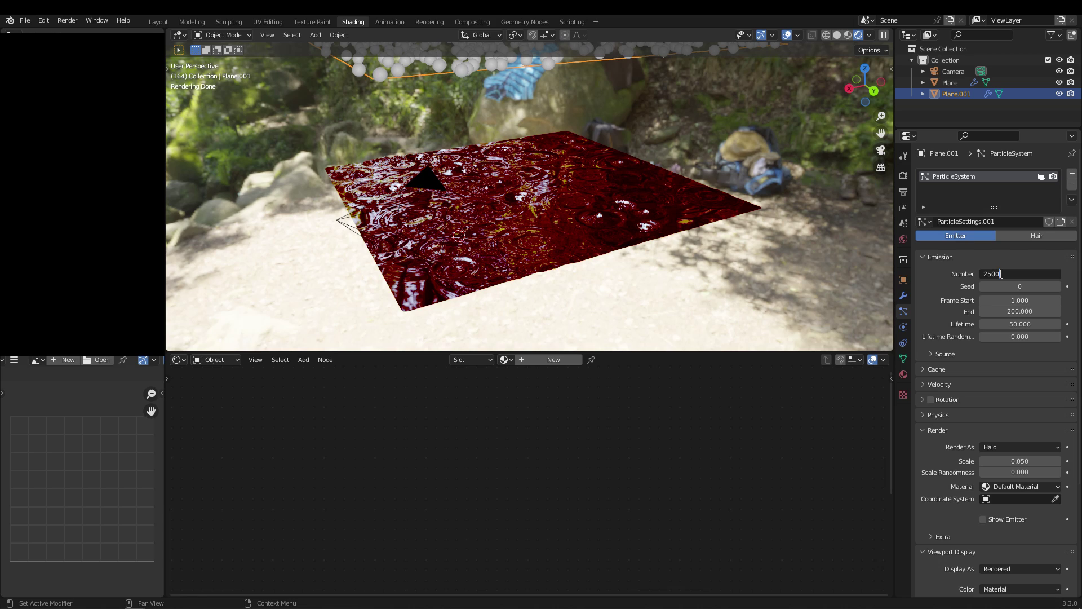
{"action": "key", "text": "Return"}
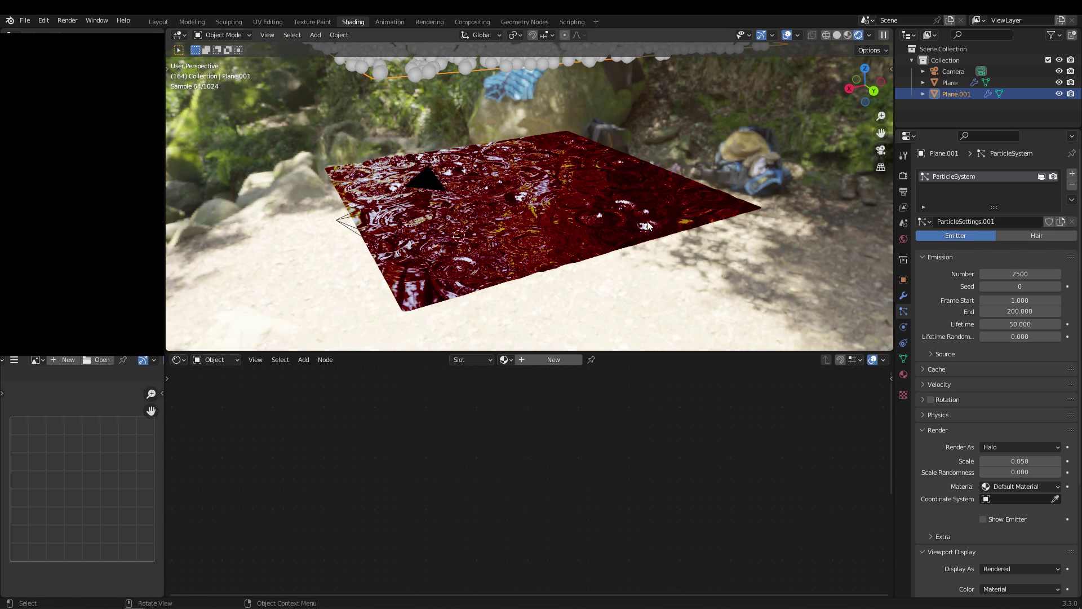
Play back the particle and ripple animation from an early frame through the camera in the Layout workspace.
{"action": "key", "text": "KP_0"}
{"action": "left_click", "coordinate": [155, 22]}
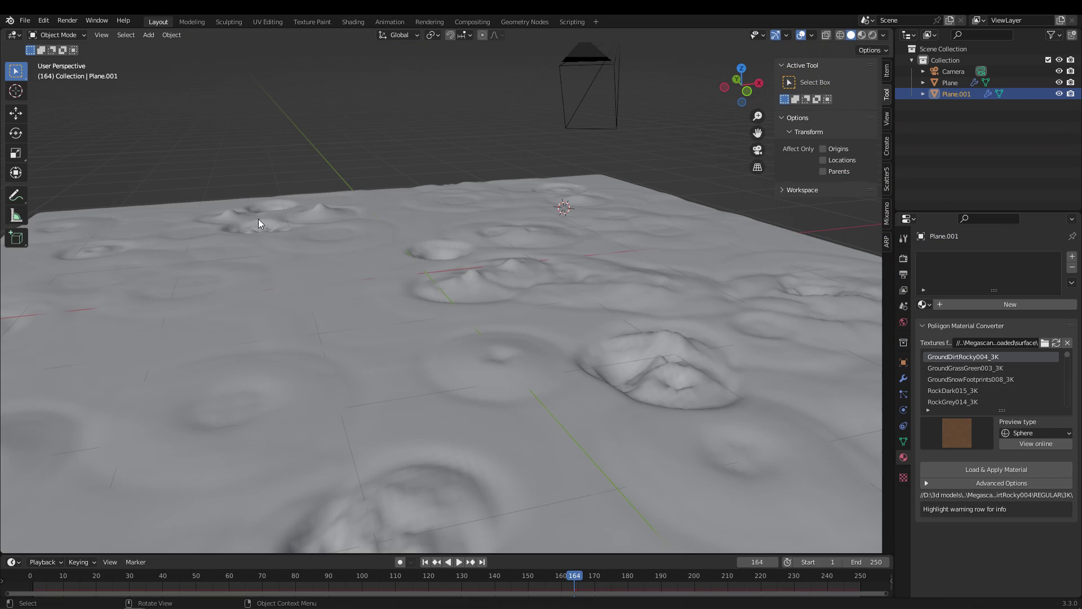
{"action": "middle_click_drag", "start_coordinate": [460, 417], "coordinate": [415, 449]}
{"action": "key", "text": "KP_0"}
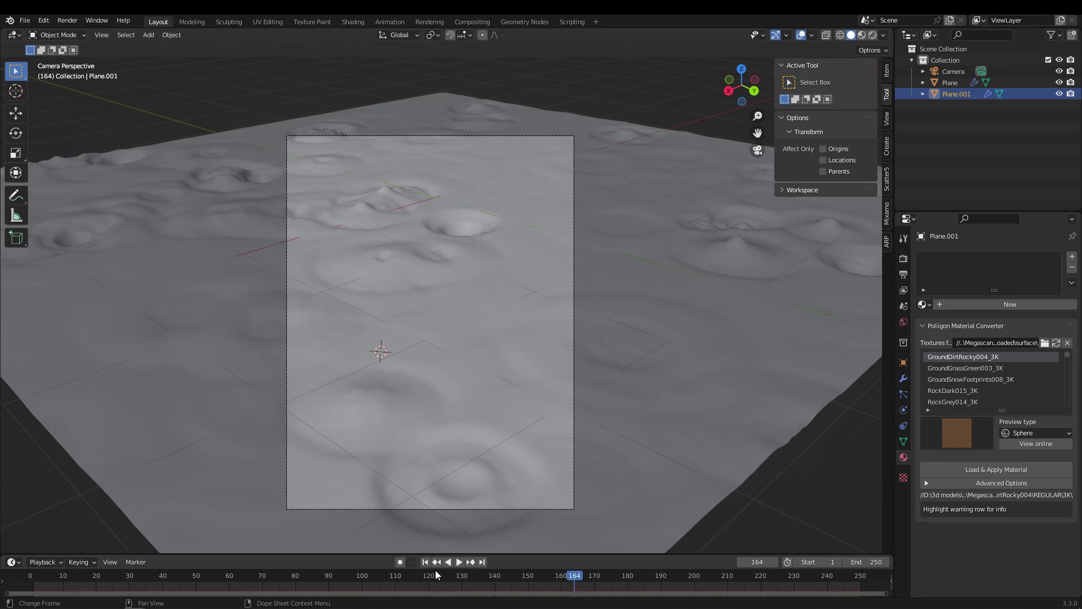
{"action": "left_click_drag", "start_coordinate": [436, 571], "coordinate": [211, 561]}
{"action": "key", "text": "Escape"}
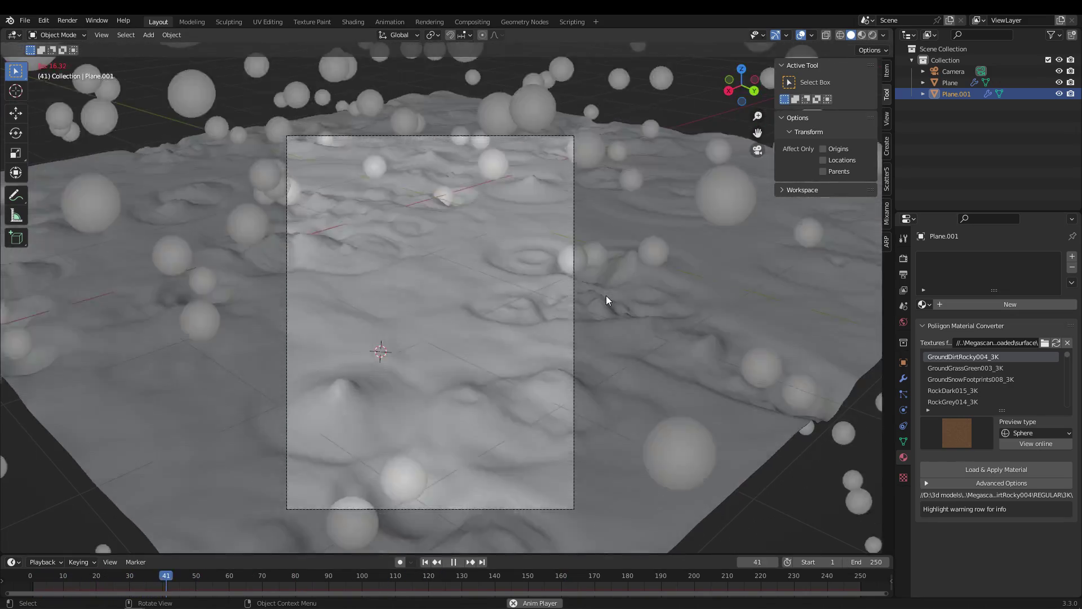
Set the emission Number of the upper plane's particle system to 1200 while watching the playback from a wider angle.
{"action": "middle_click_drag", "start_coordinate": [607, 296], "coordinate": [458, 327]}
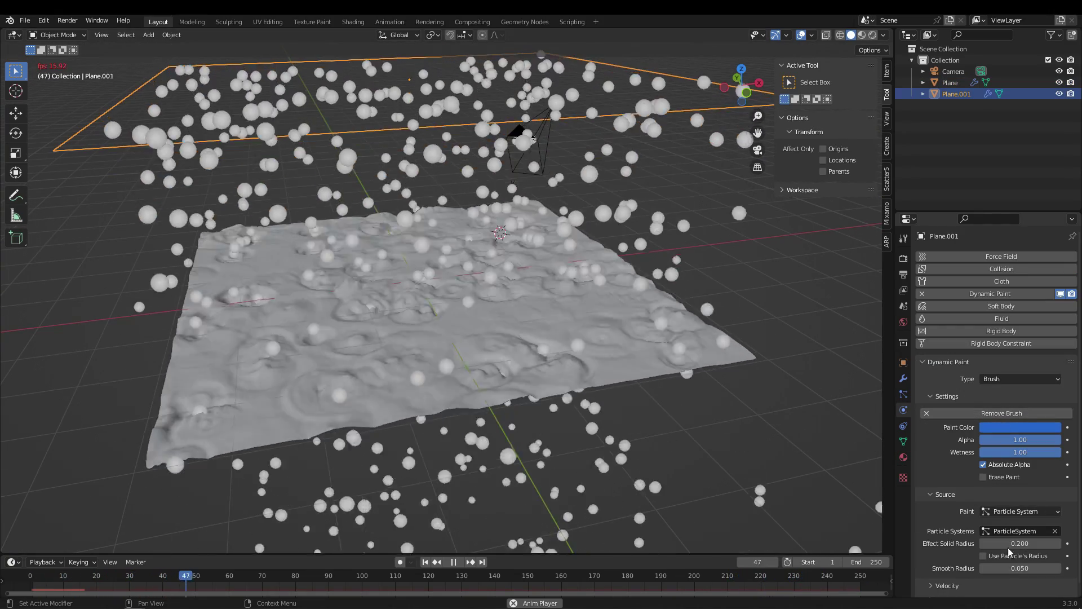
{"action": "left_click", "coordinate": [903, 394]}
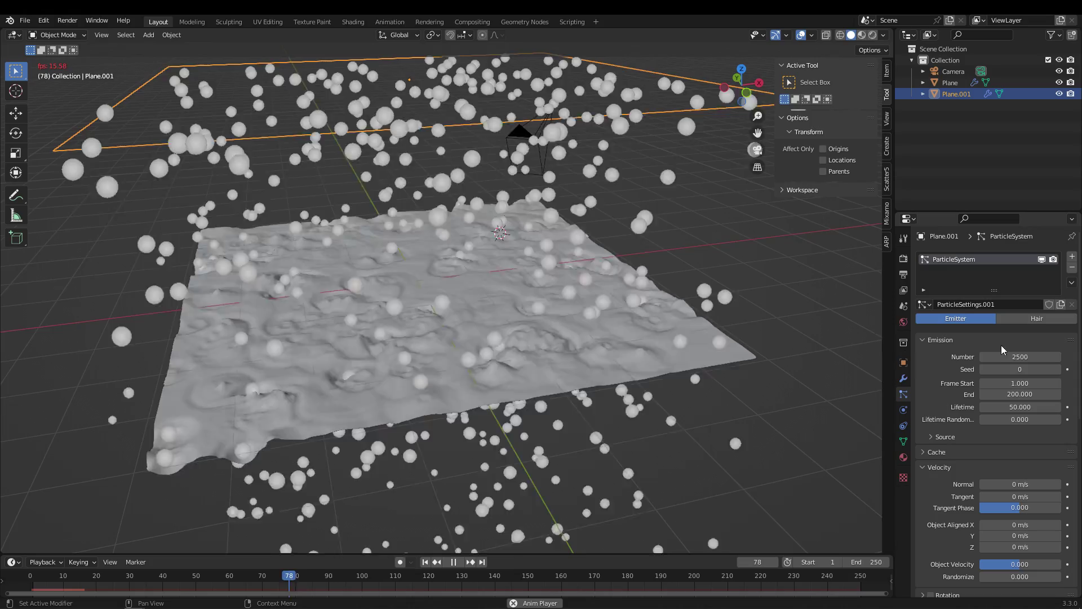
{"action": "middle_click_drag", "start_coordinate": [559, 360], "coordinate": [442, 293]}
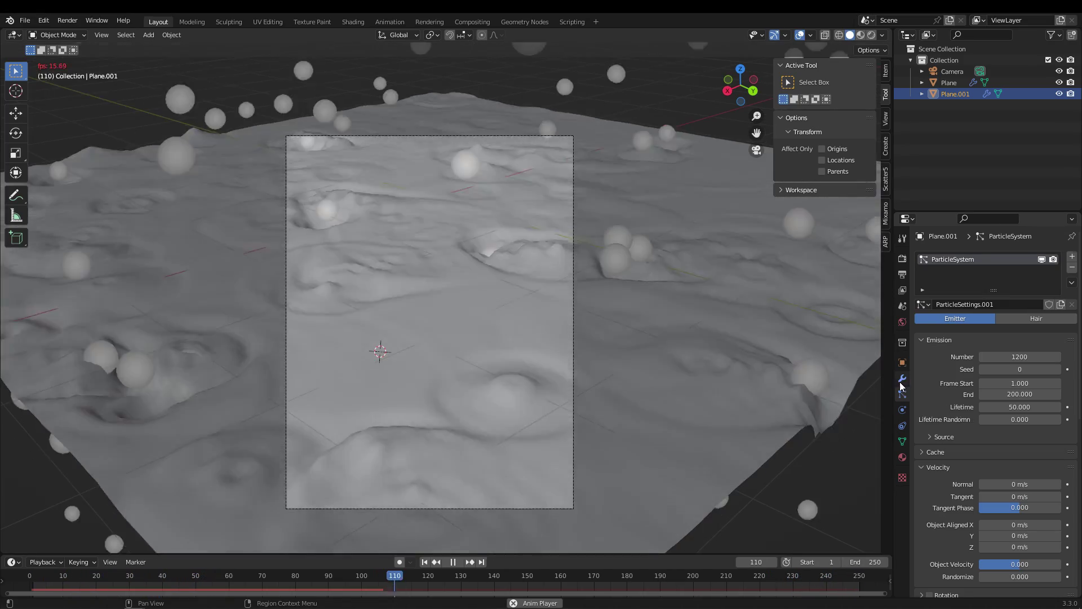
Select the lower plane, stop the animation at frame 77 and make a test render of it.
{"action": "left_click", "coordinate": [903, 378]}
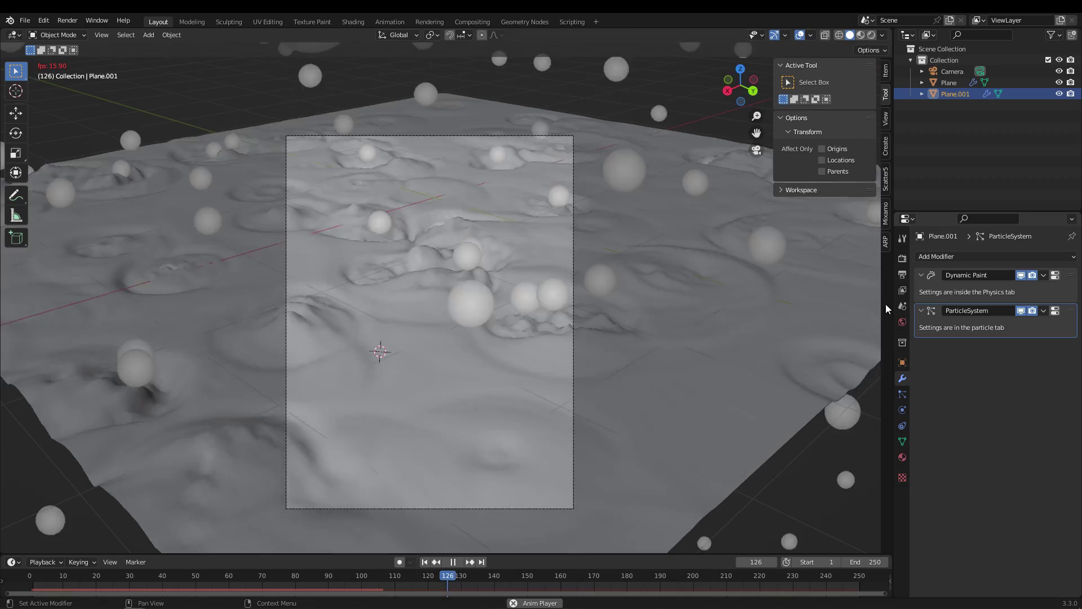
{"action": "left_click", "coordinate": [555, 356]}
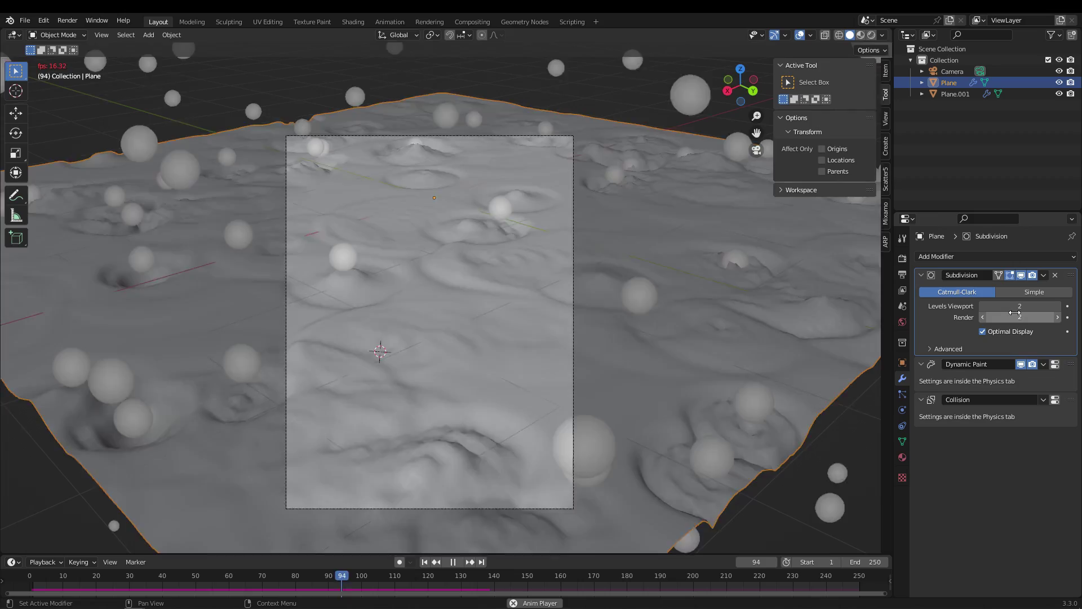
{"action": "left_click_drag", "start_coordinate": [194, 566], "coordinate": [284, 569]}
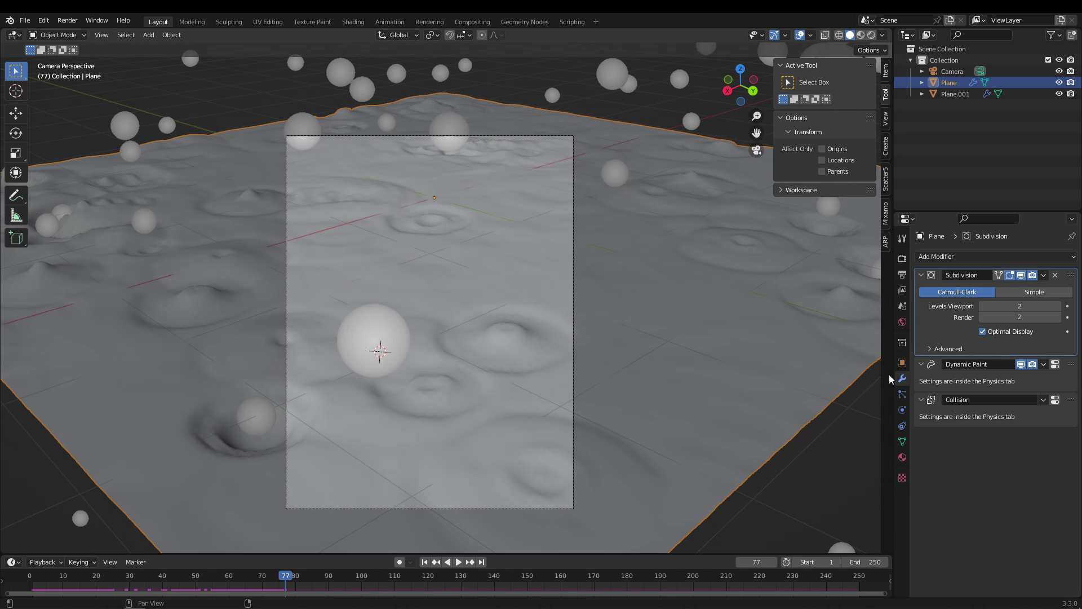
{"action": "key", "text": "F12"}
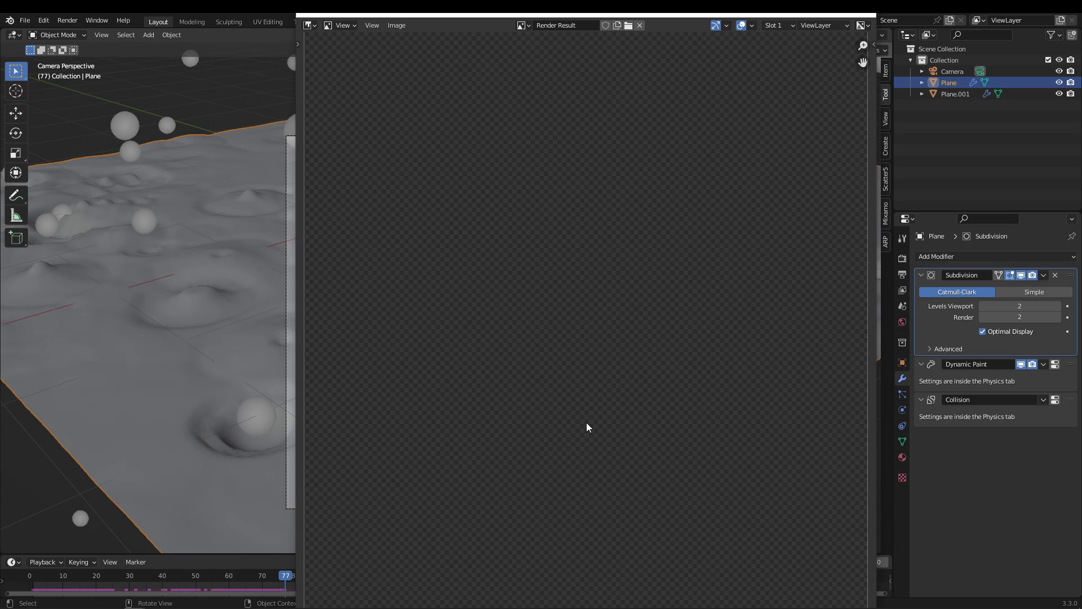
{"action": "scroll", "coordinate": [586, 426], "scroll_direction": "down", "scroll_amount": 3}
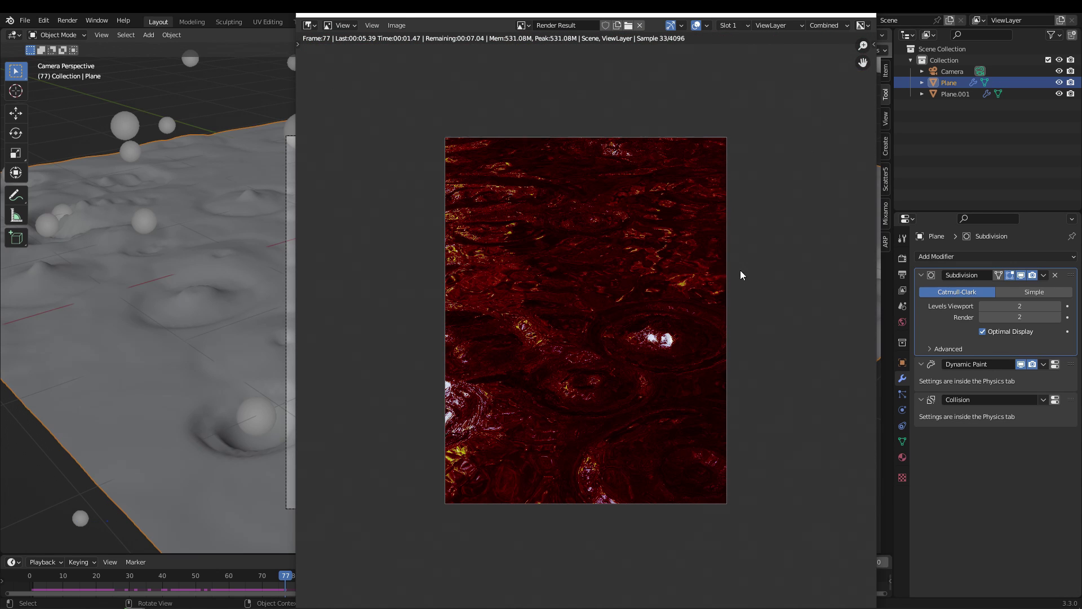
{"action": "key", "text": "Escape"}
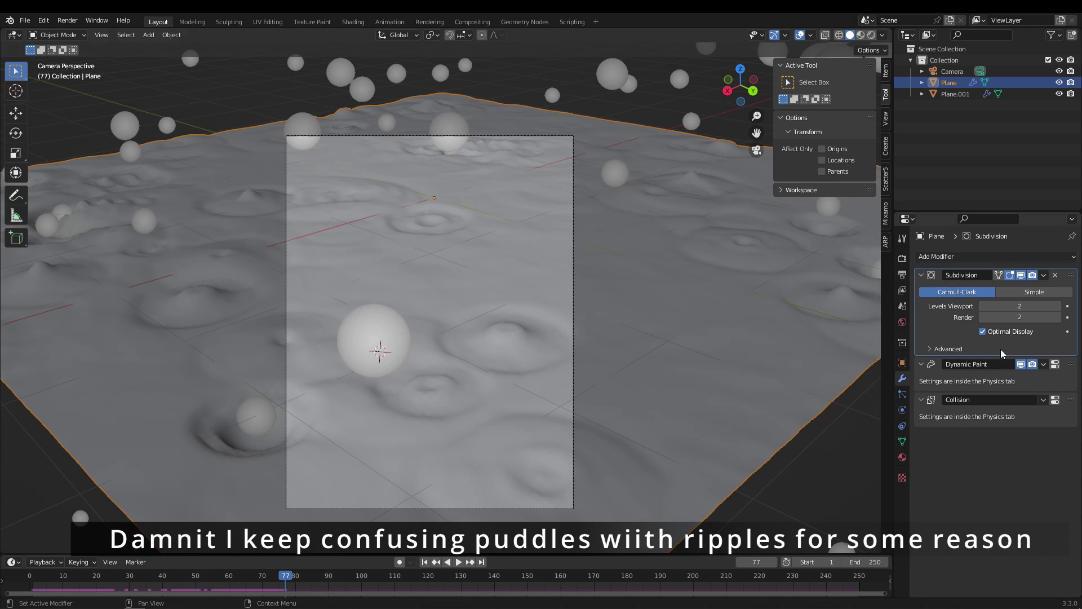
Raise the lower plane's Subdivision render level to 3 and render frame 77 again.
{"action": "left_click", "coordinate": [1056, 316]}
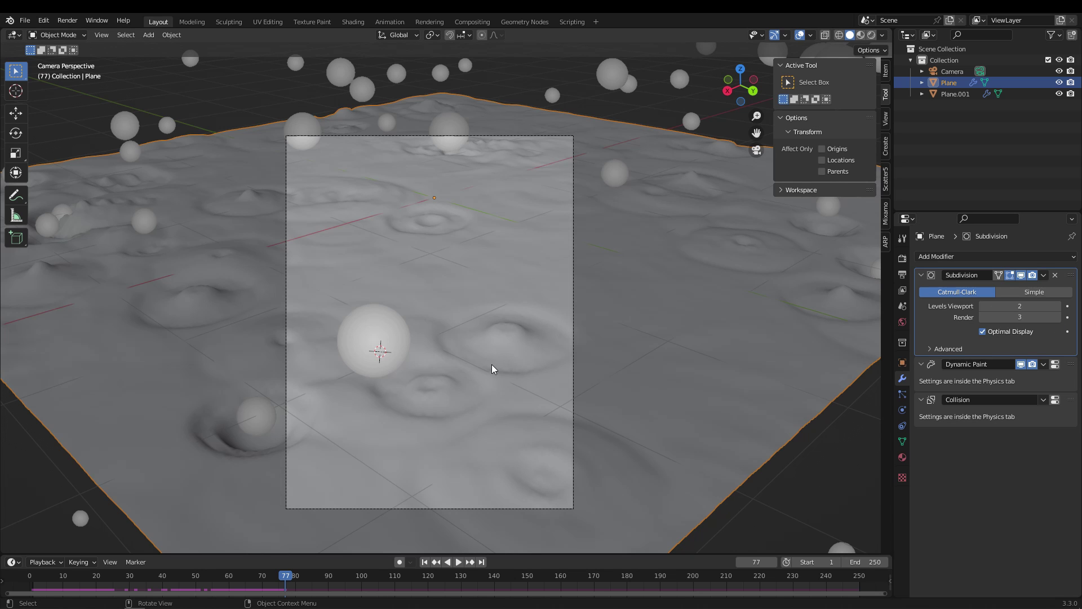
{"action": "key", "text": "F12"}
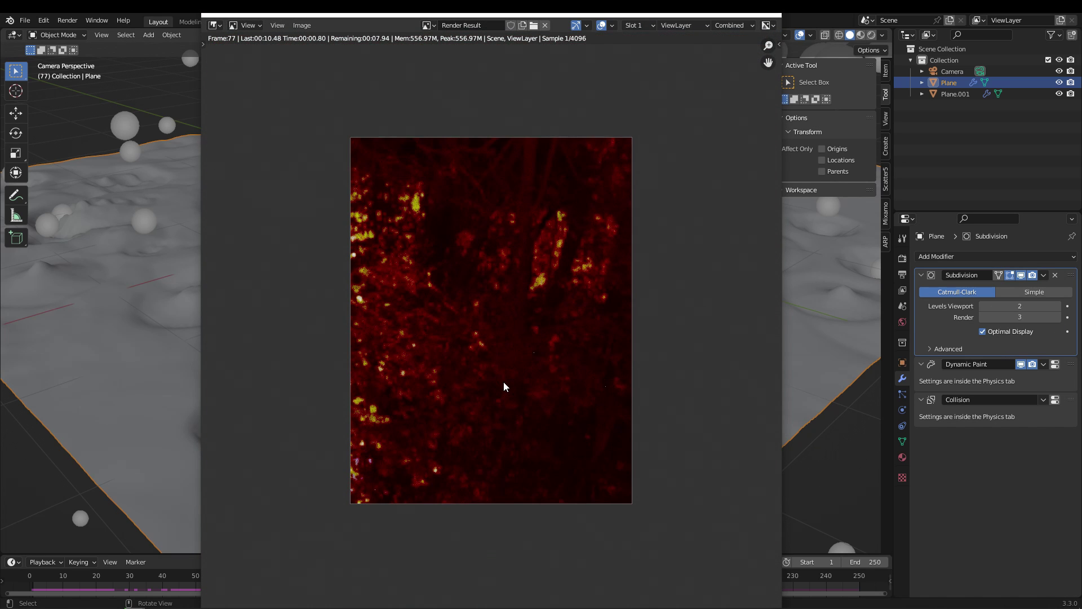
{"action": "middle_click_drag", "start_coordinate": [504, 383], "coordinate": [488, 402]}
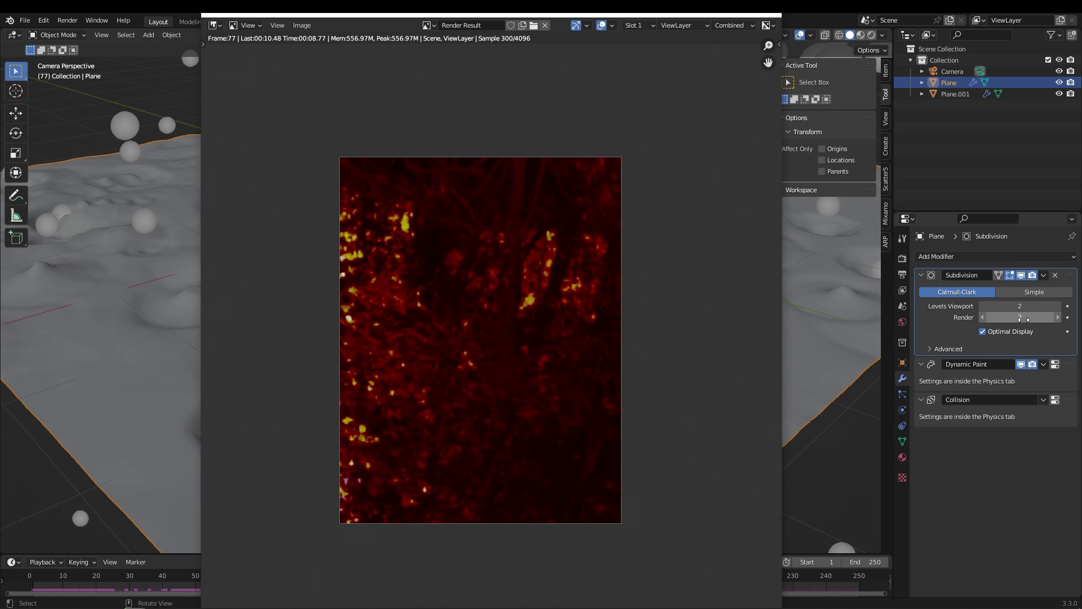
{"action": "key", "text": "Escape"}
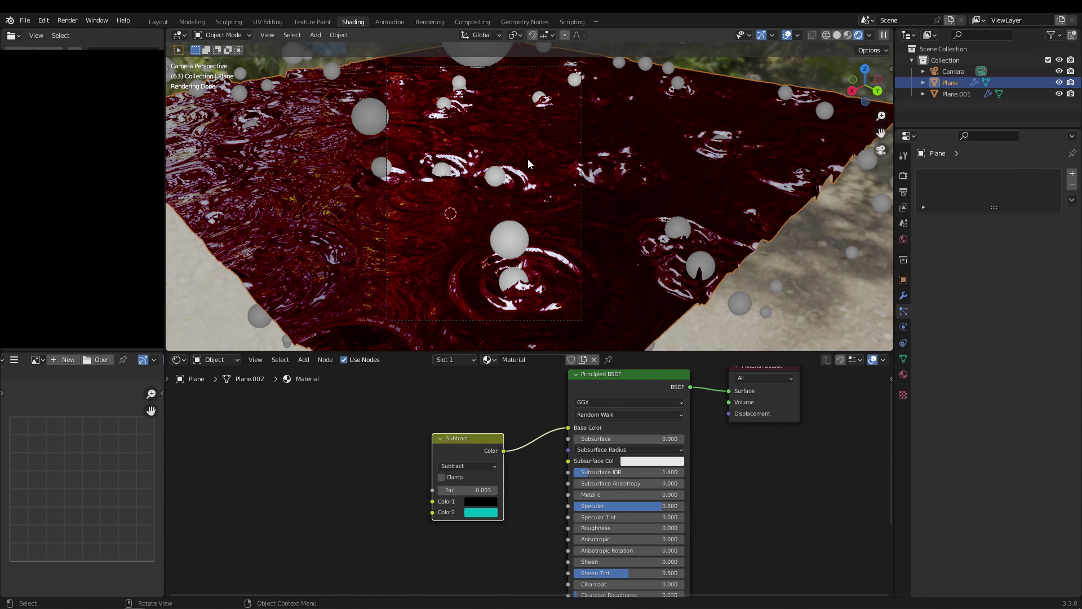
Try a Fac of 0.05 on the lower plane's Subtract node and settle on 0.1.
{"action": "right_click", "coordinate": [563, 205], "text": "shift"}
{"action": "left_click_drag", "start_coordinate": [440, 490], "coordinate": [442, 491]}
{"action": "left_click", "coordinate": [443, 491]}
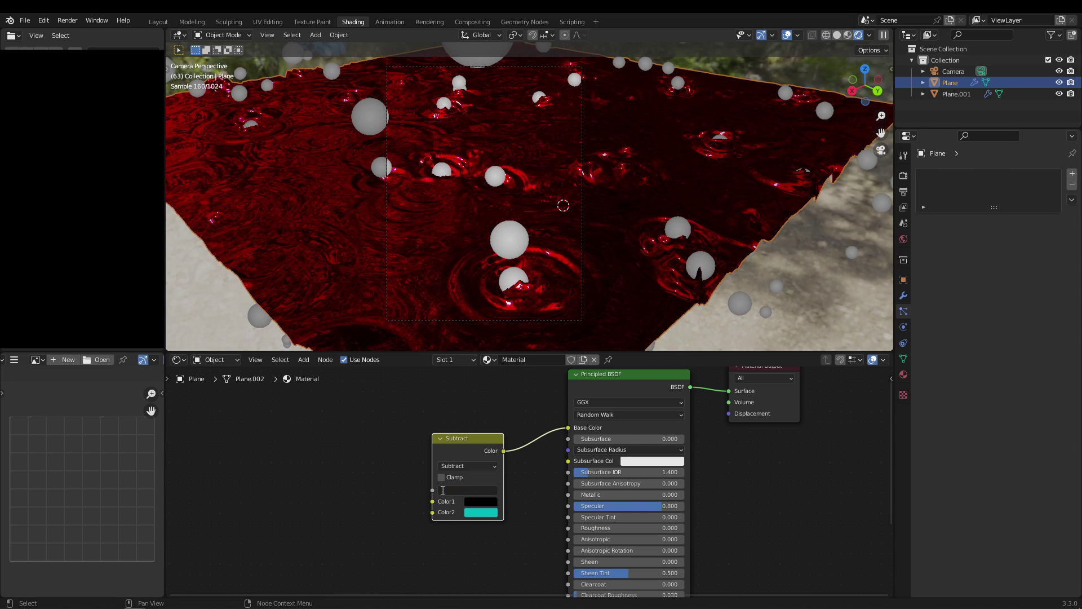
{"action": "key", "text": "Return"}
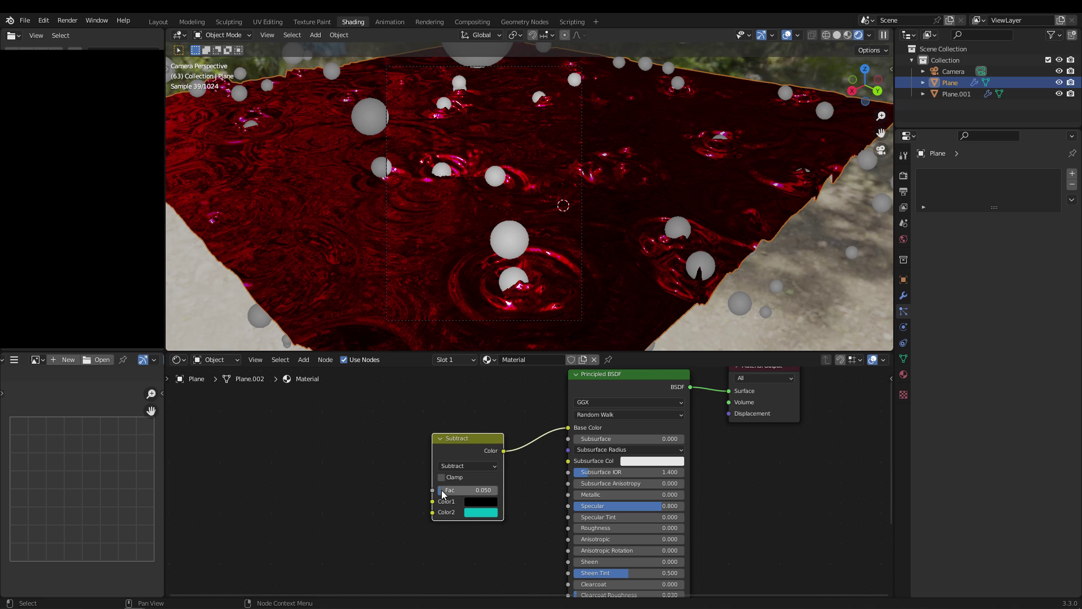
{"action": "left_click", "coordinate": [442, 491]}
{"action": "type", "text": ".1"}
{"action": "key", "text": "Return"}
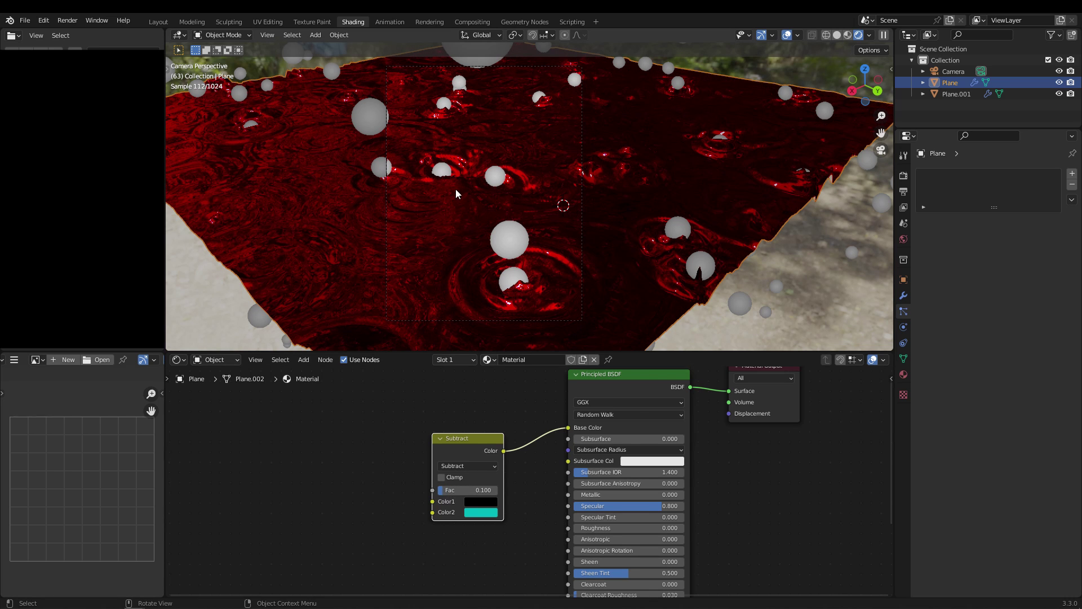
Add a point light and move it to about X 0.95, Y 2.49, Z 0.49 m above the water surface.
{"action": "key", "text": "shift+a"}
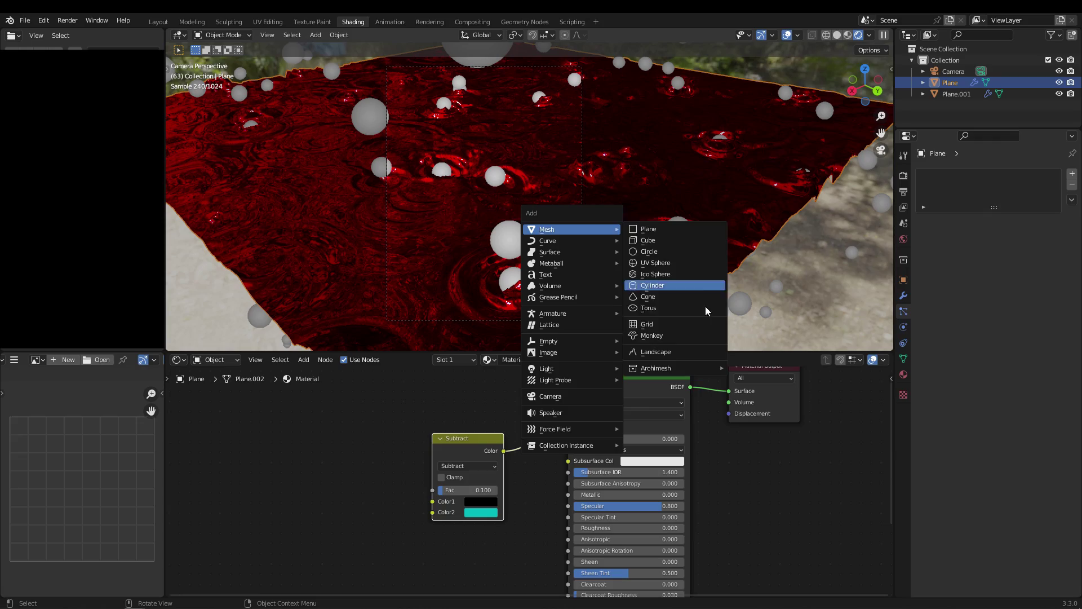
{"action": "mouse_move", "coordinate": [589, 369]}
{"action": "left_click", "coordinate": [648, 368]}
{"action": "key", "text": "g"}
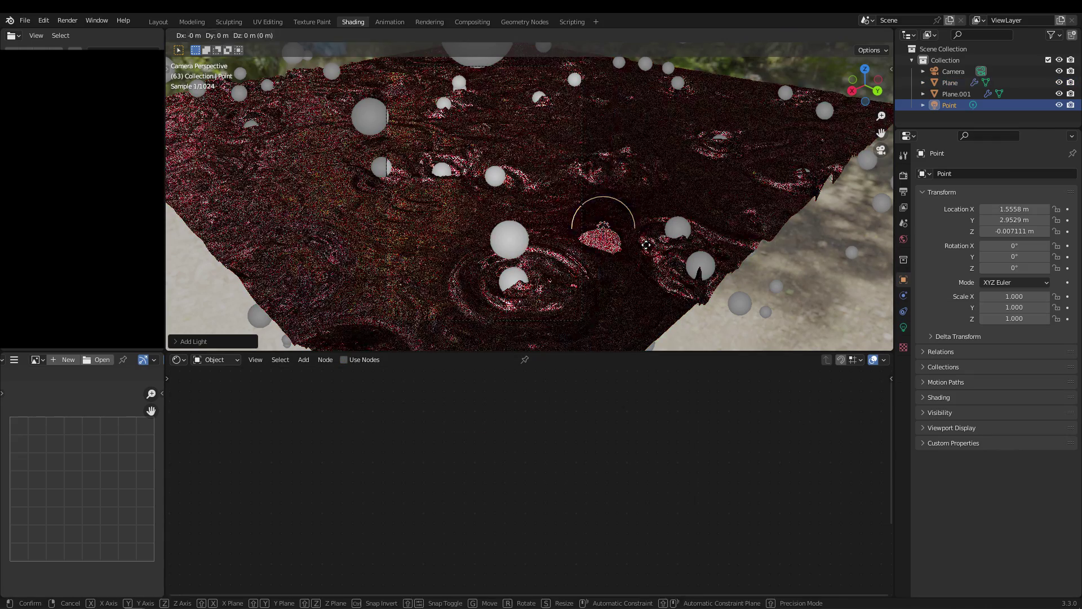
{"action": "left_click", "coordinate": [629, 226]}
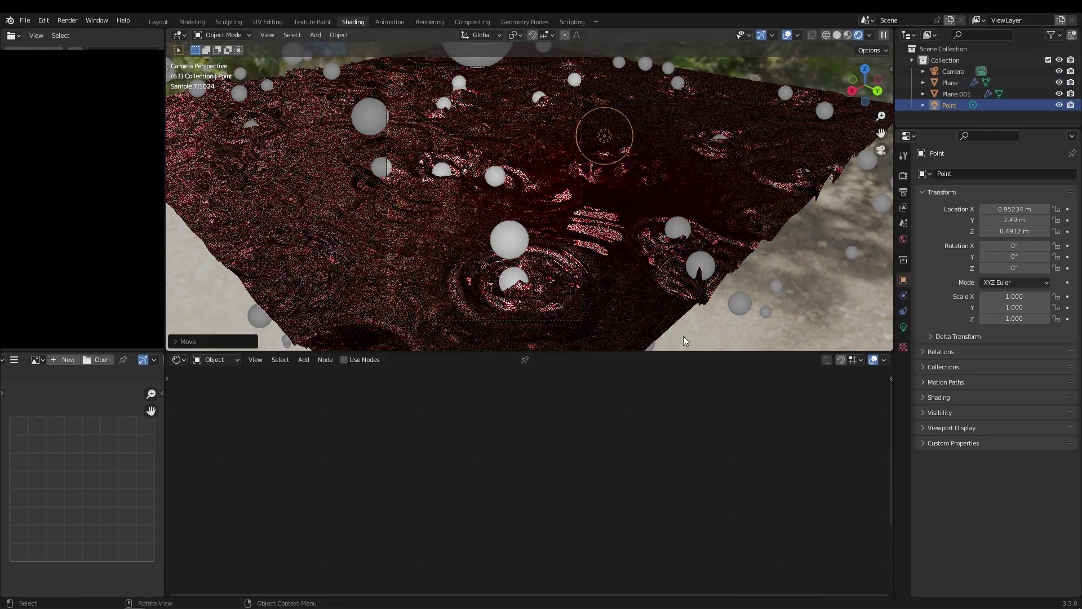
Give the point light a radius of 0.9 m and a power of 50 W, and shift it horizontally.
{"action": "left_click", "coordinate": [903, 327]}
{"action": "mouse_move", "coordinate": [1020, 267]}
{"action": "left_mouse_down"}
{"action": "mouse_move", "coordinate": [1061, 267]}
{"action": "mouse_move", "coordinate": [1026, 251]}
{"action": "mouse_move", "coordinate": [1044, 251]}
{"action": "mouse_move", "coordinate": [1016, 251]}
{"action": "left_mouse_up"}
{"action": "key", "text": "g"}
{"action": "key", "text": "shift+z"}
{"action": "left_click", "coordinate": [632, 253]}
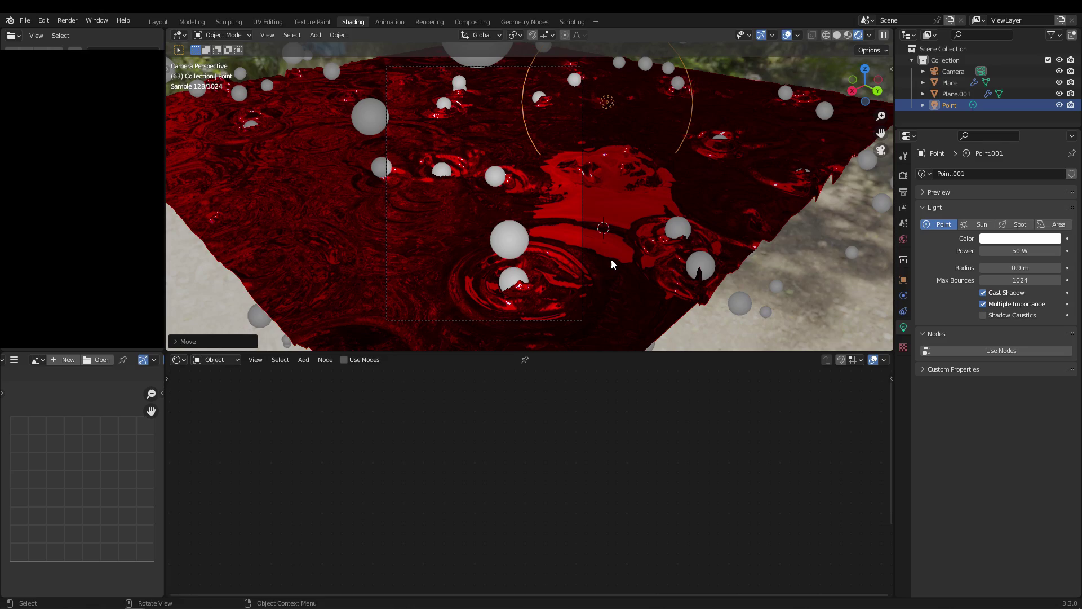
Make a linked duplicate of the point light and move it horizontally over another part of the water surface.
{"action": "key", "text": "alt+d"}
{"action": "key", "text": "shift+z"}
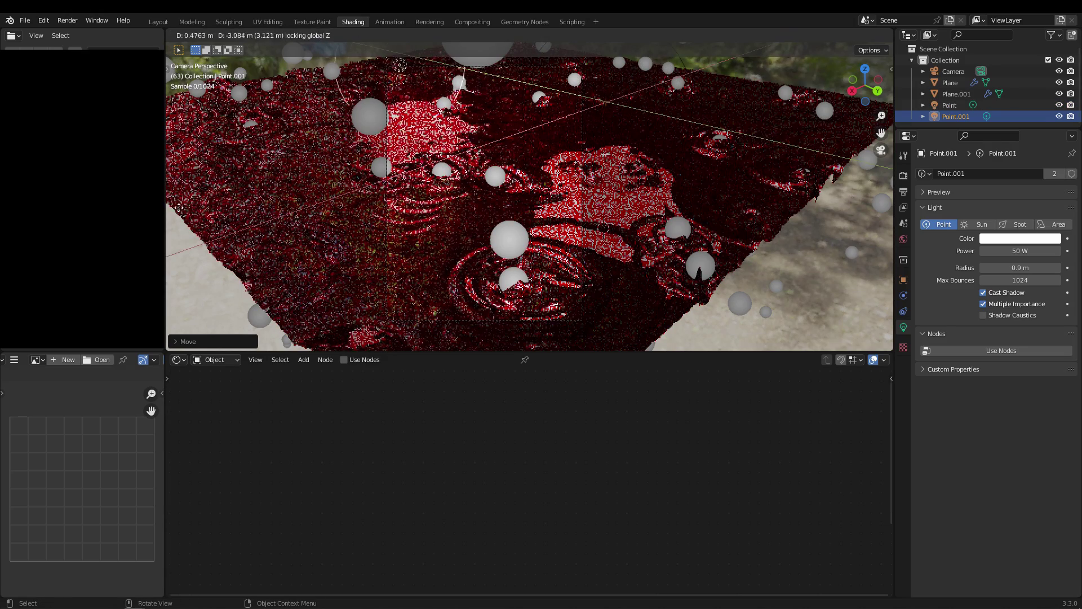
{"action": "left_click", "coordinate": [881, 194]}
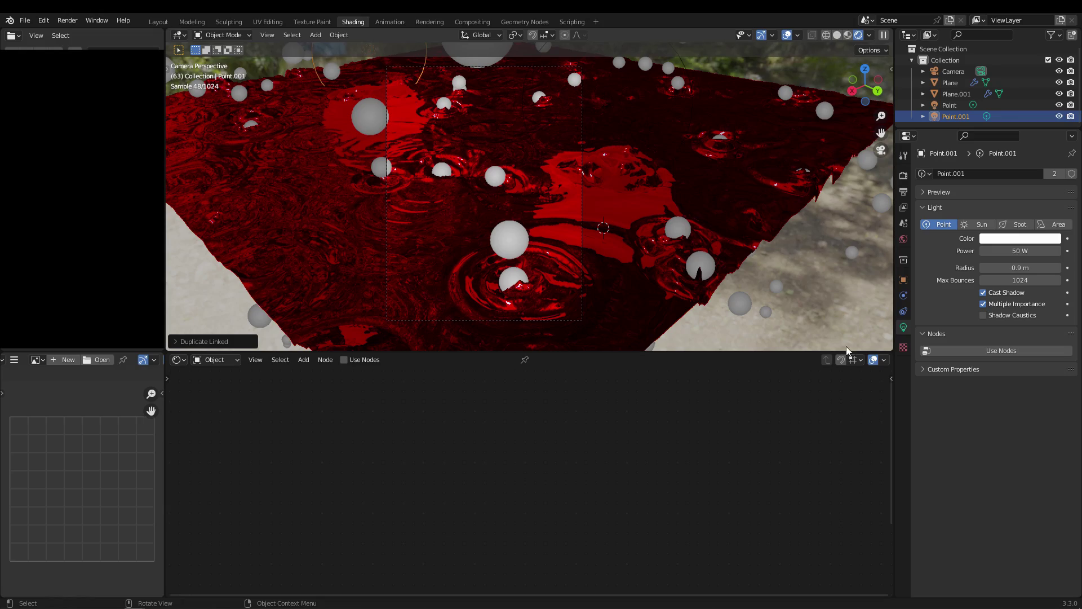
Tint the linked point lights red with a hue of about 0.002 and adjust the tint's saturation.
{"action": "left_click", "coordinate": [1023, 238]}
{"action": "mouse_move", "coordinate": [1020, 150]}
{"action": "left_mouse_down"}
{"action": "mouse_move", "coordinate": [1015, 134]}
{"action": "mouse_move", "coordinate": [960, 132]}
{"action": "mouse_move", "coordinate": [987, 91]}
{"action": "mouse_move", "coordinate": [1011, 88]}
{"action": "mouse_move", "coordinate": [1042, 115]}
{"action": "mouse_move", "coordinate": [1006, 169]}
{"action": "mouse_move", "coordinate": [1002, 152]}
{"action": "left_mouse_up"}
{"action": "left_click", "coordinate": [1028, 239]}
{"action": "left_click", "coordinate": [1028, 239]}
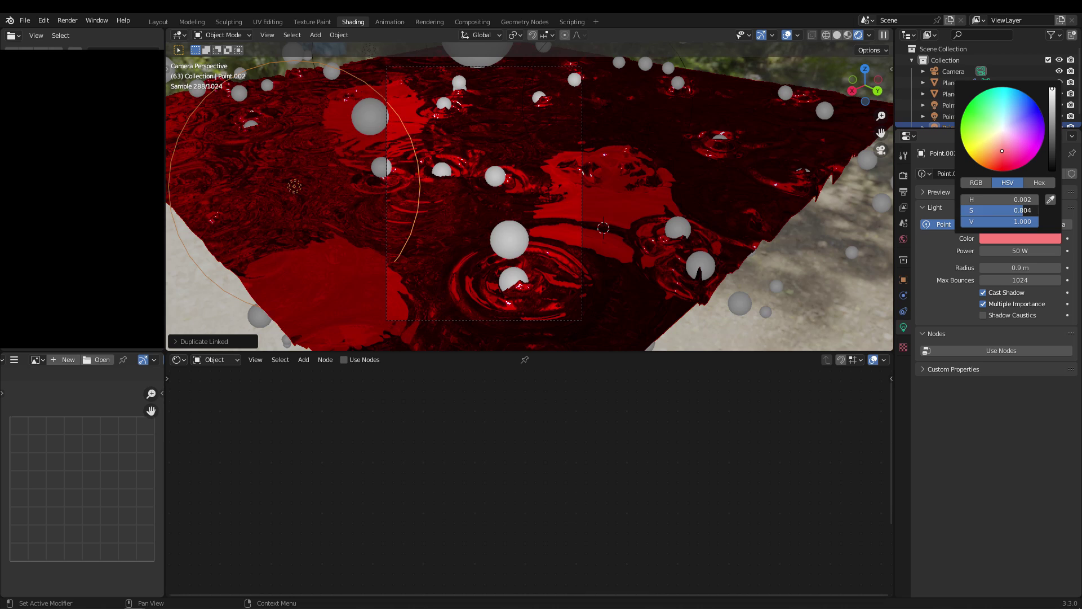
{"action": "left_click_drag", "start_coordinate": [1017, 210], "coordinate": [968, 210]}
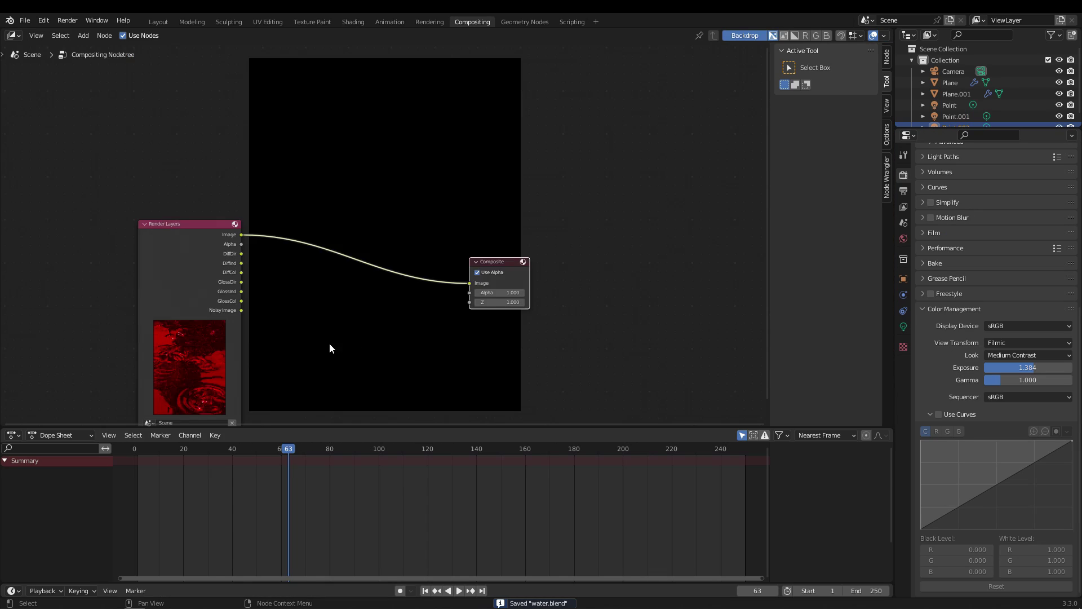
Open the Preferences from the Compositing workspace and search the add-ons for "node".
{"action": "middle_click_drag", "start_coordinate": [329, 344], "coordinate": [431, 311]}
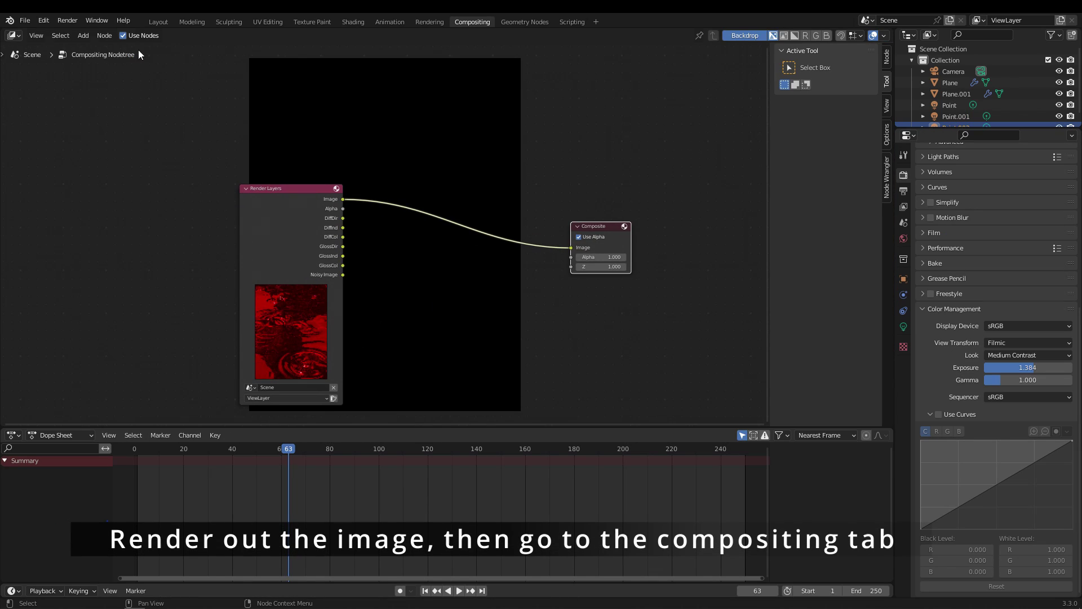
{"action": "left_click", "coordinate": [43, 20]}
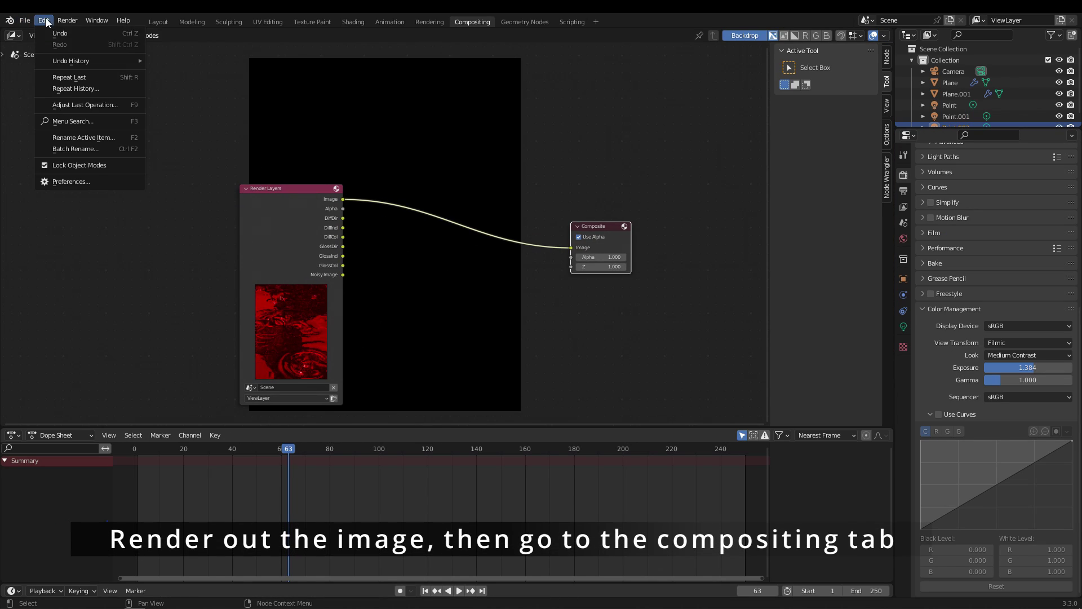
{"action": "left_click", "coordinate": [94, 187]}
{"action": "left_click", "coordinate": [313, 46]}
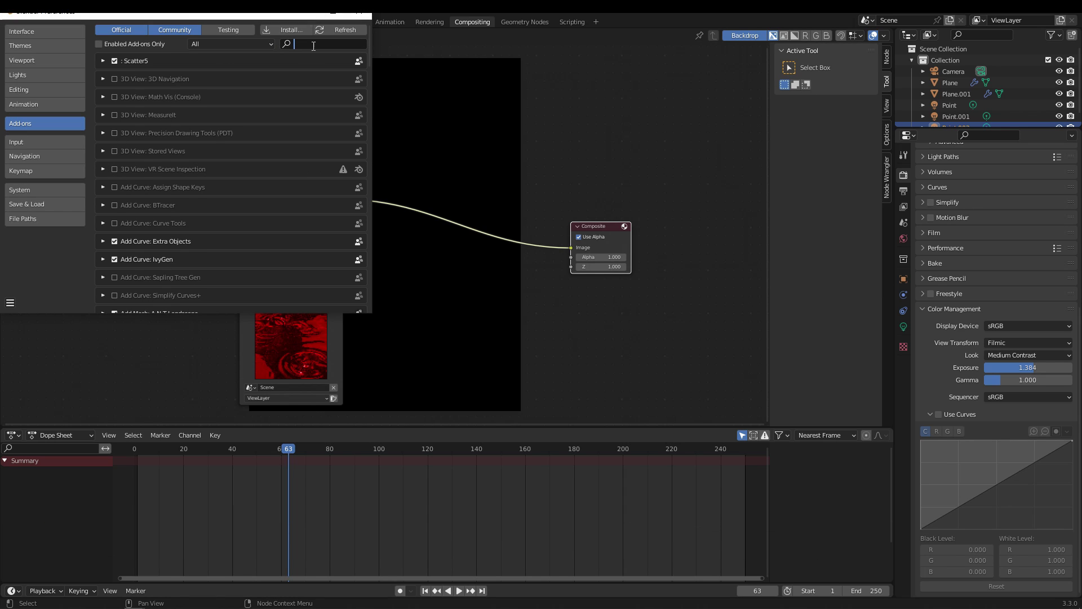
{"action": "type", "text": "node"}
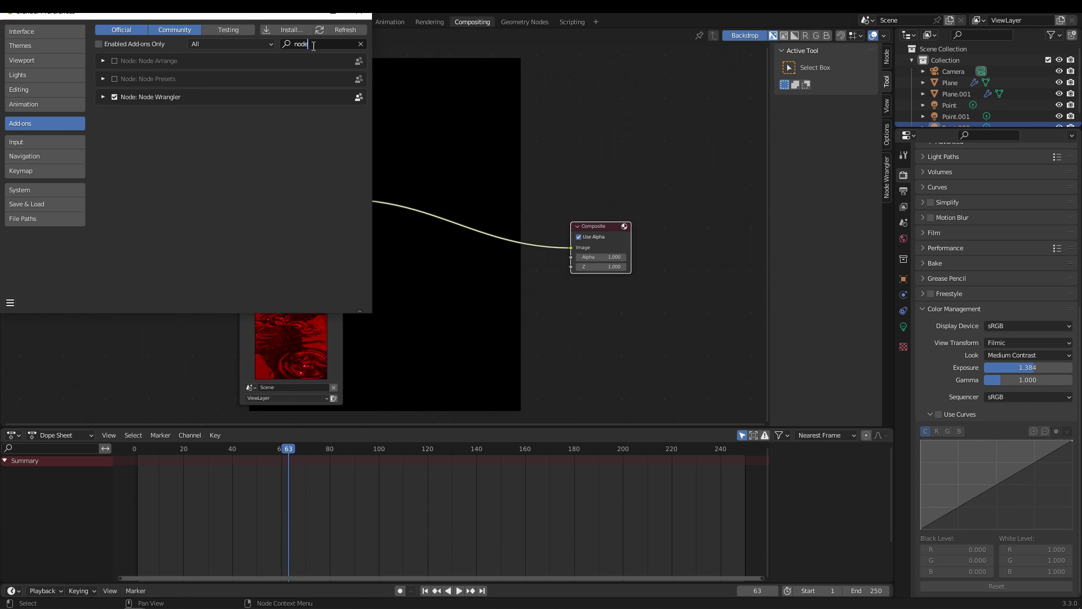
Narrow the add-on search to "node wran" and close the Preferences.
{"action": "type", "text": " wran"}
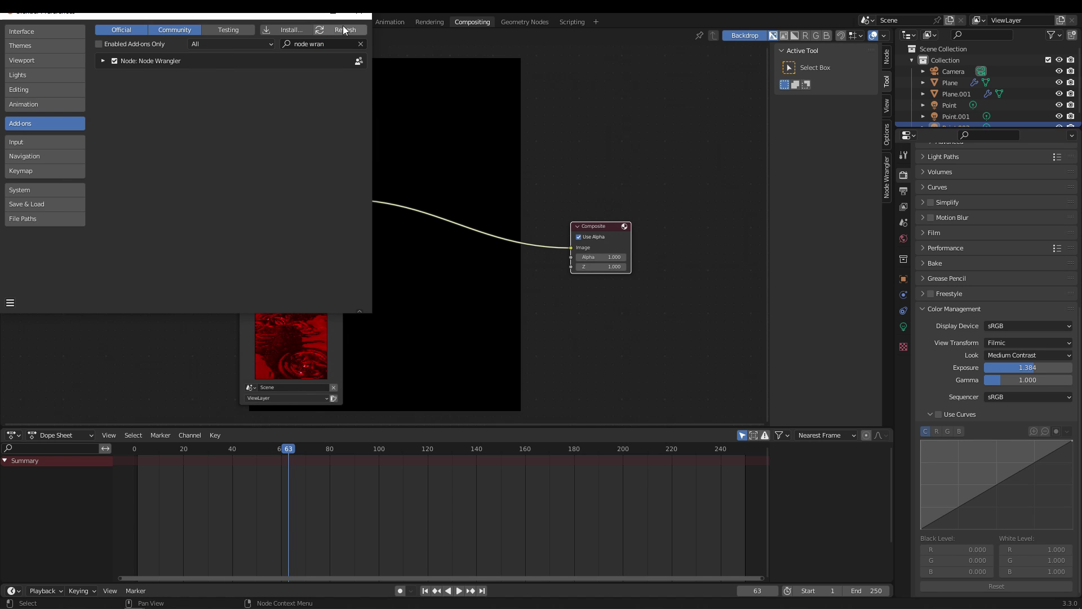
{"action": "left_click", "coordinate": [358, 15]}
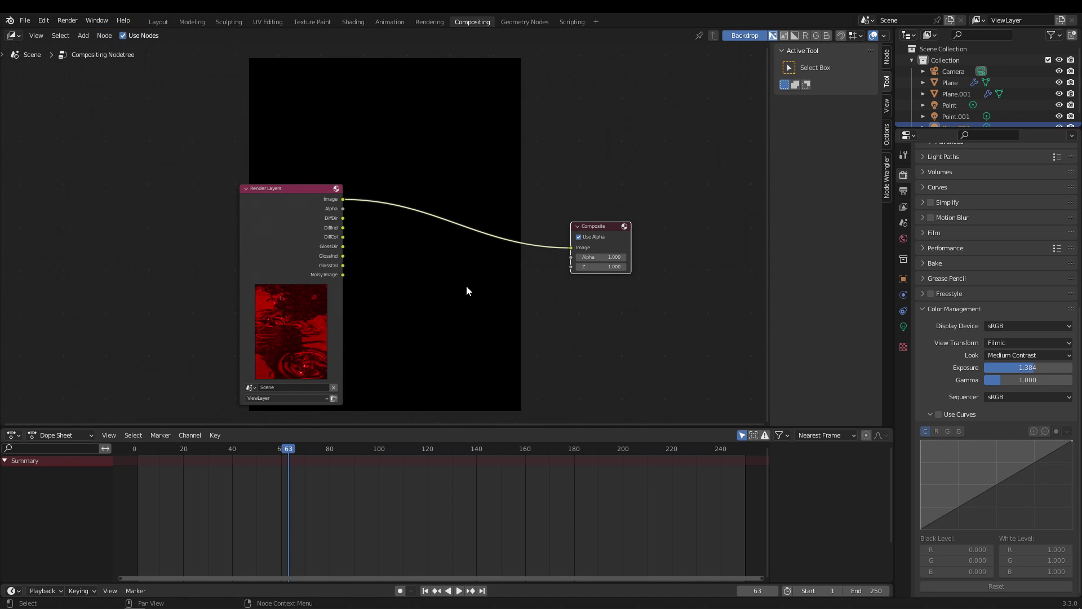
Insert an RGB Curves node between the Render Layers image output and the Composite node.
{"action": "middle_click_drag", "start_coordinate": [467, 290], "coordinate": [504, 294]}
{"action": "scroll", "coordinate": [503, 293], "scroll_direction": "up", "scroll_amount": 1}
{"action": "key", "text": "shift+a"}
{"action": "type", "text": "s"}
{"action": "type", "text": "rgb"}
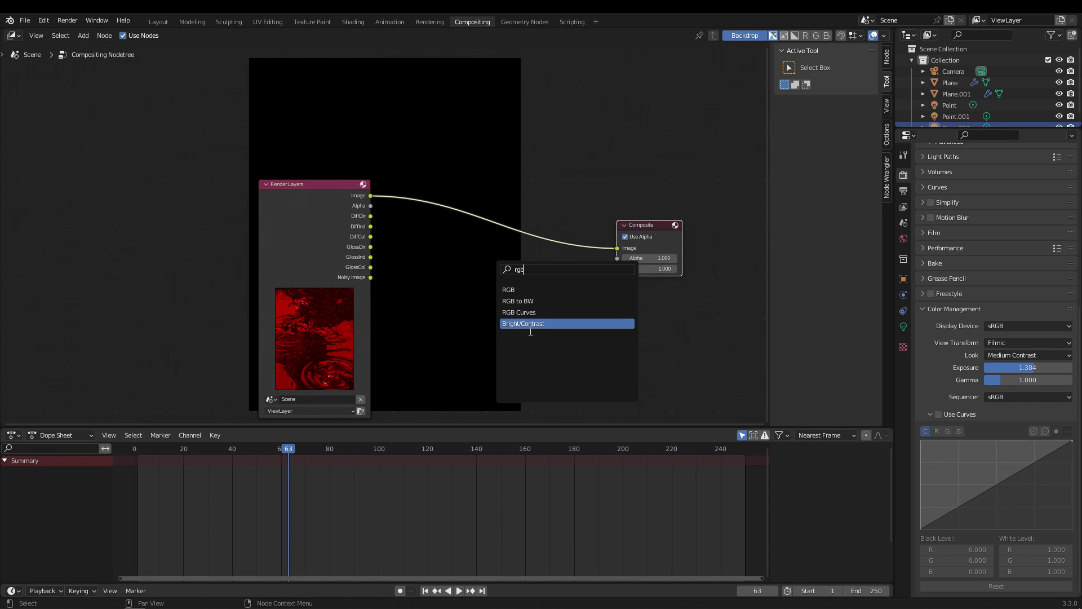
{"action": "left_click", "coordinate": [519, 311]}
{"action": "left_click", "coordinate": [518, 306]}
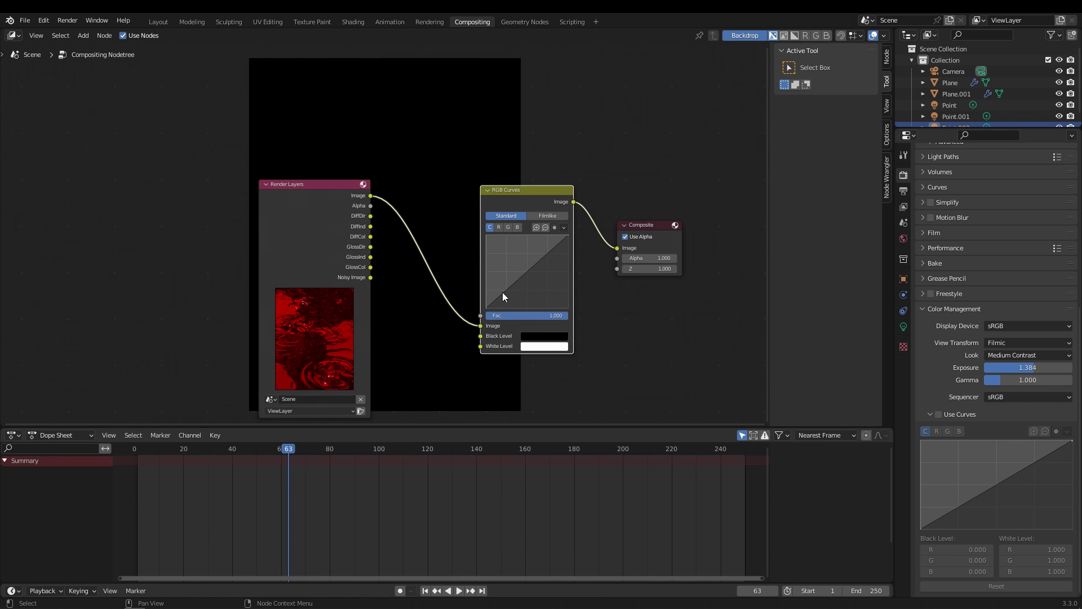
Bend the RGB Curves curve with a point at about 0.2, 0.14 and move the Composite node farther out.
{"action": "left_click_drag", "start_coordinate": [503, 293], "coordinate": [506, 298]}
{"action": "middle_click_drag", "start_coordinate": [656, 321], "coordinate": [553, 348]}
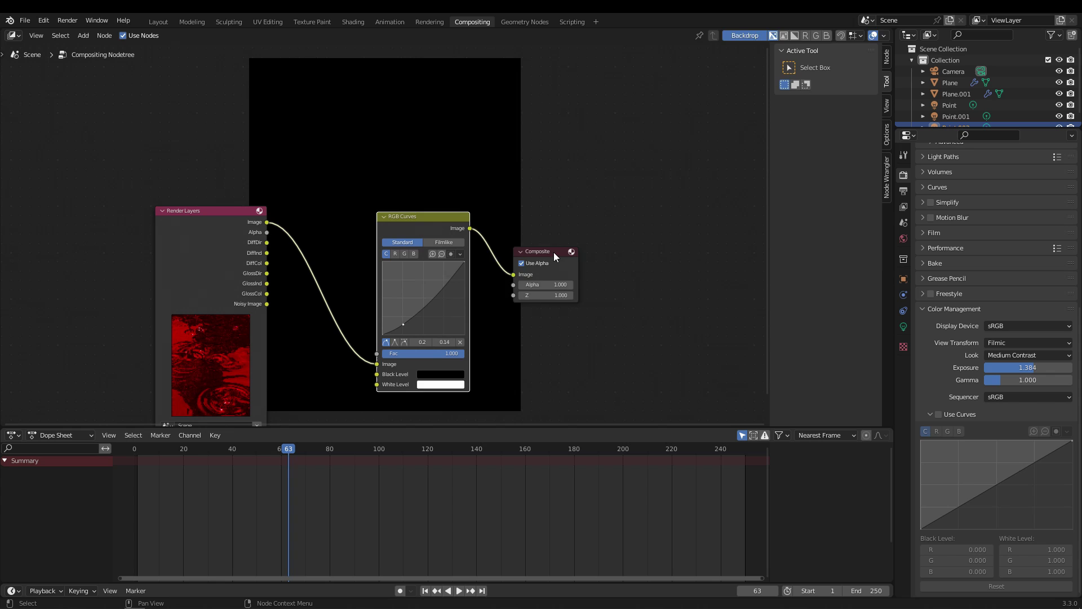
{"action": "left_click_drag", "start_coordinate": [549, 249], "coordinate": [584, 232]}
Preview the RGB Curves output through a new Viewer node and place that node clear of the Composite node.
{"action": "left_click", "coordinate": [427, 223], "text": "ctrl+shift"}
{"action": "middle_click_drag", "start_coordinate": [505, 192], "coordinate": [435, 255]}
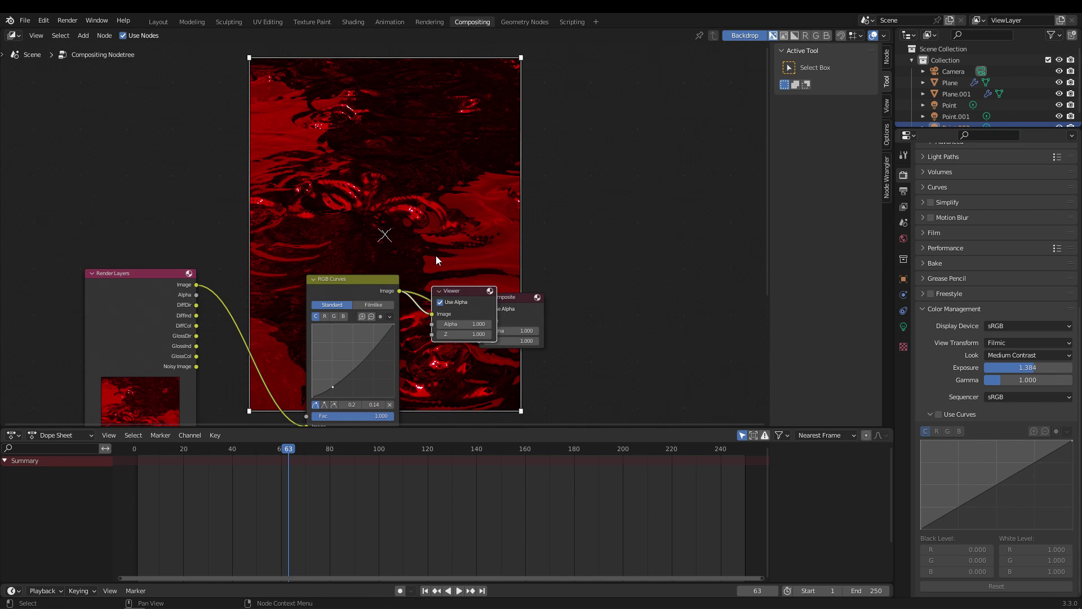
{"action": "left_click_drag", "start_coordinate": [460, 290], "coordinate": [510, 175]}
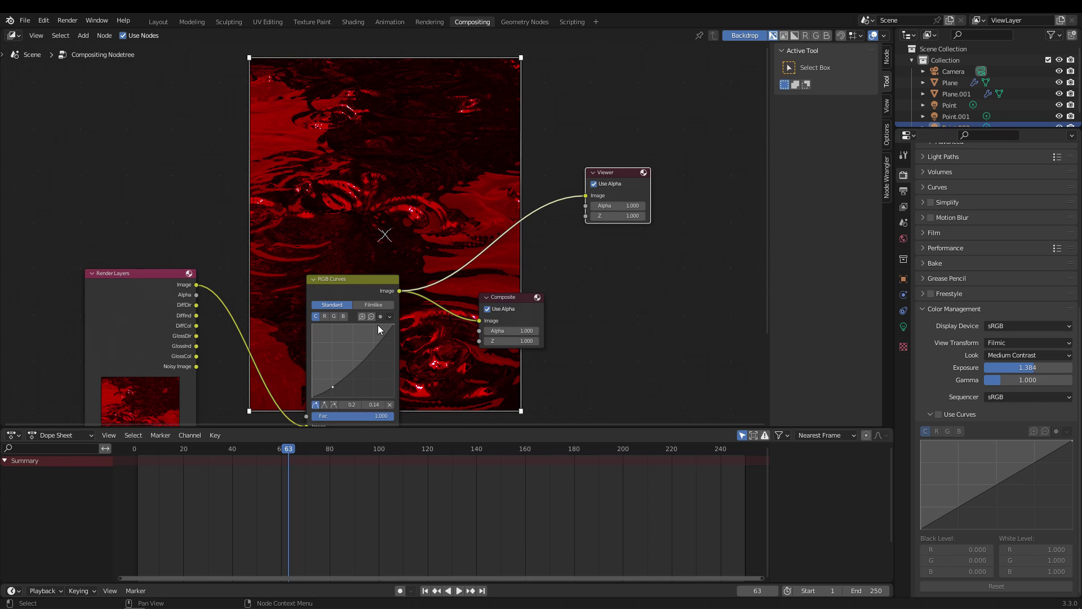
{"action": "middle_click_drag", "start_coordinate": [330, 240], "coordinate": [393, 213]}
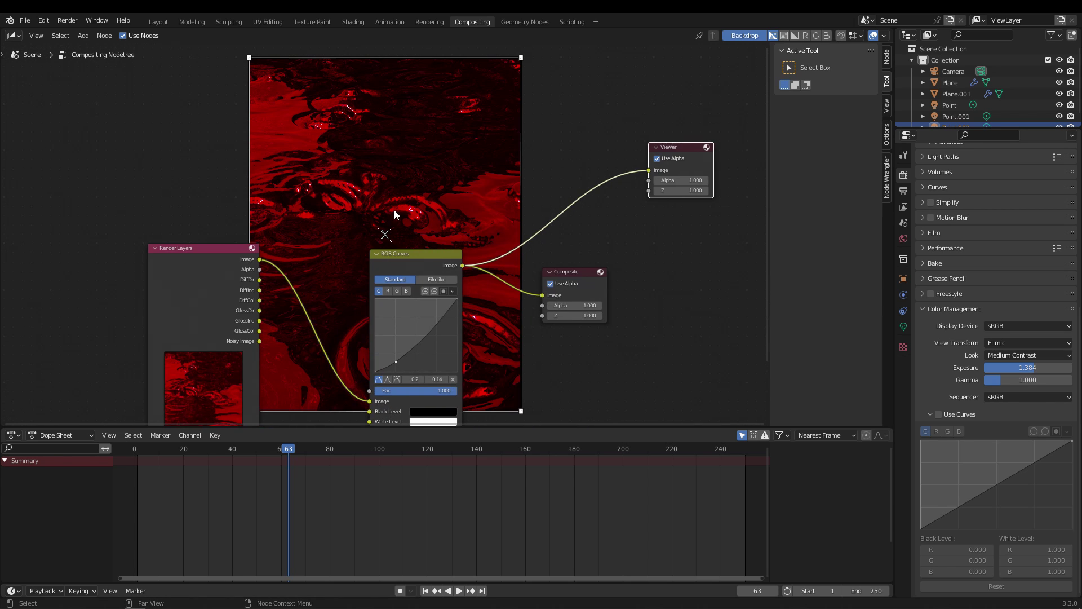
Enlarge and shrink the backdrop image repeatedly to examine the render behind the nodes.
{"action": "scroll", "coordinate": [452, 237], "scroll_direction": "up", "scroll_amount": 4}
{"action": "middle_click_drag", "start_coordinate": [453, 238], "coordinate": [370, 203]}
{"action": "key", "text": "v"}
{"action": "key", "text": "v"}
{"action": "key", "text": "alt+v"}
{"action": "key", "text": "alt+v"}
{"action": "key", "text": "alt+v"}
{"action": "key", "text": "alt+v"}
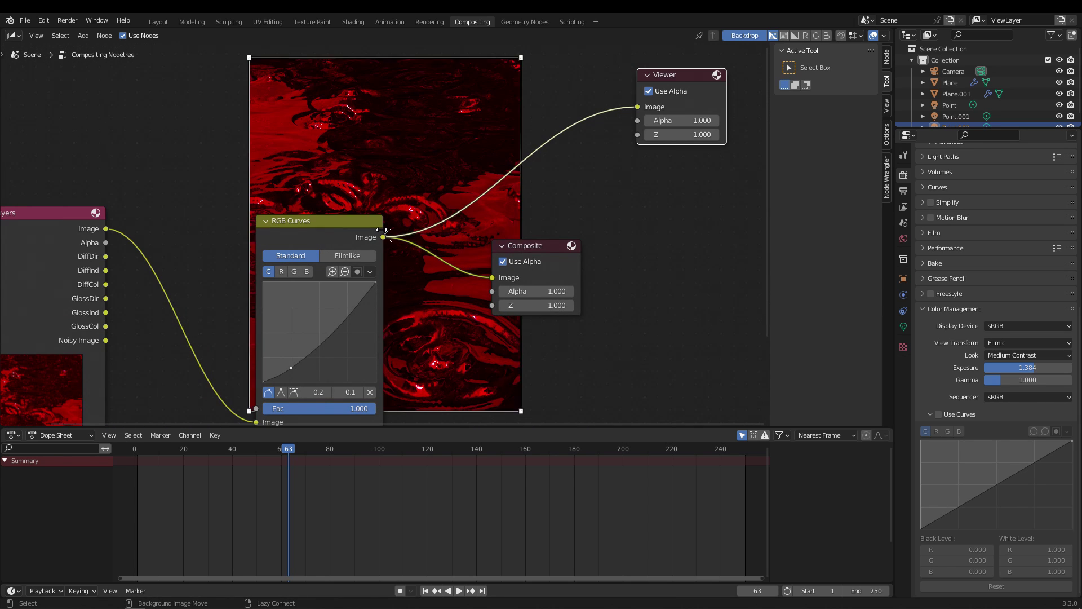
{"action": "key", "text": "alt+v"}
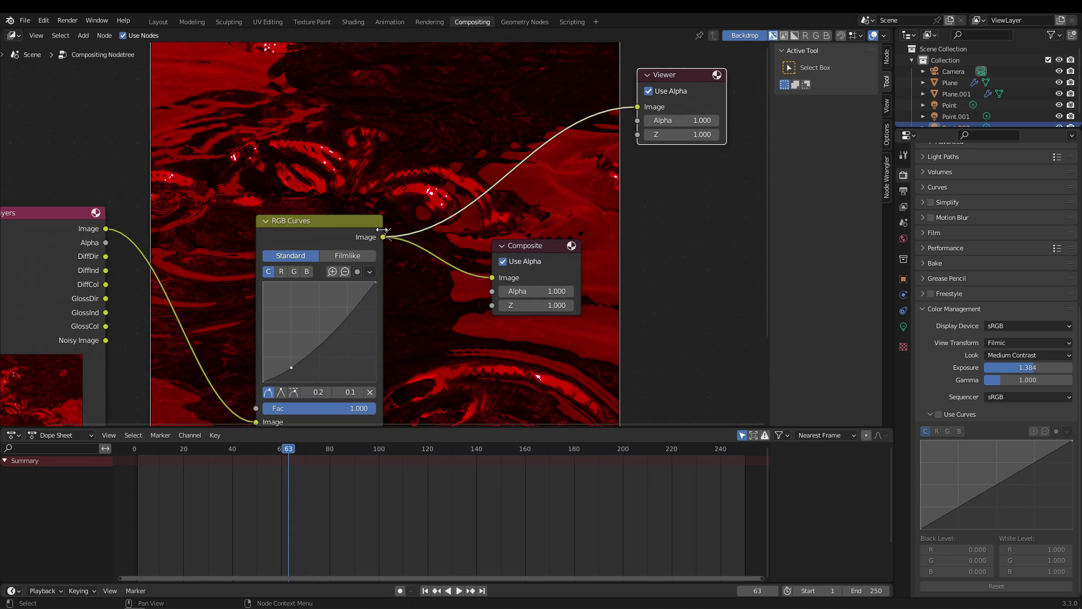
{"action": "key", "text": "v"}
{"action": "key", "text": "v"}
{"action": "key", "text": "v"}
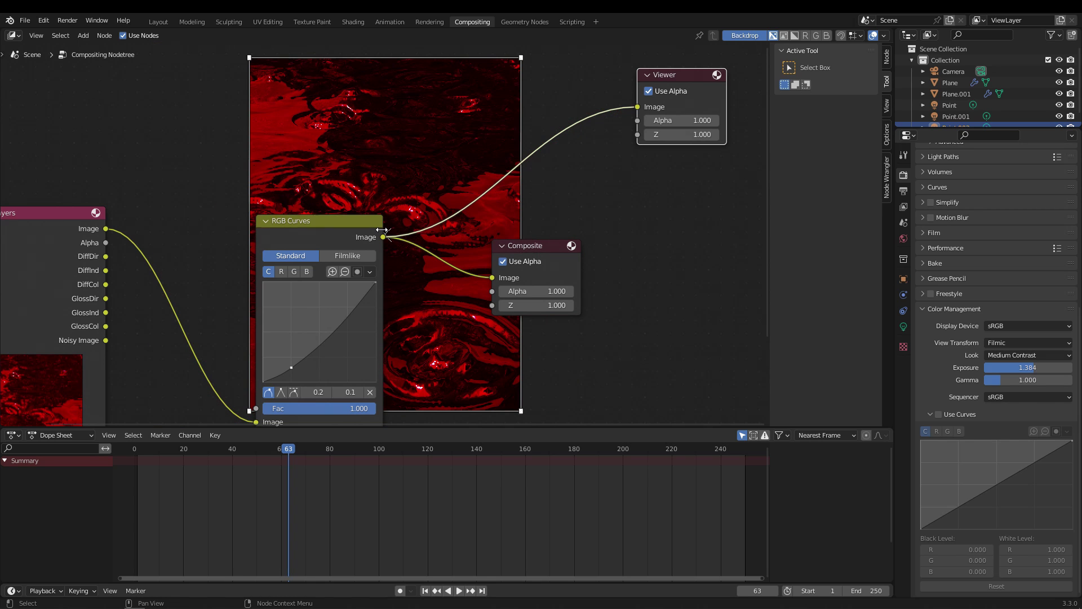
{"action": "key", "text": "alt+v"}
{"action": "key", "text": "alt+v"}
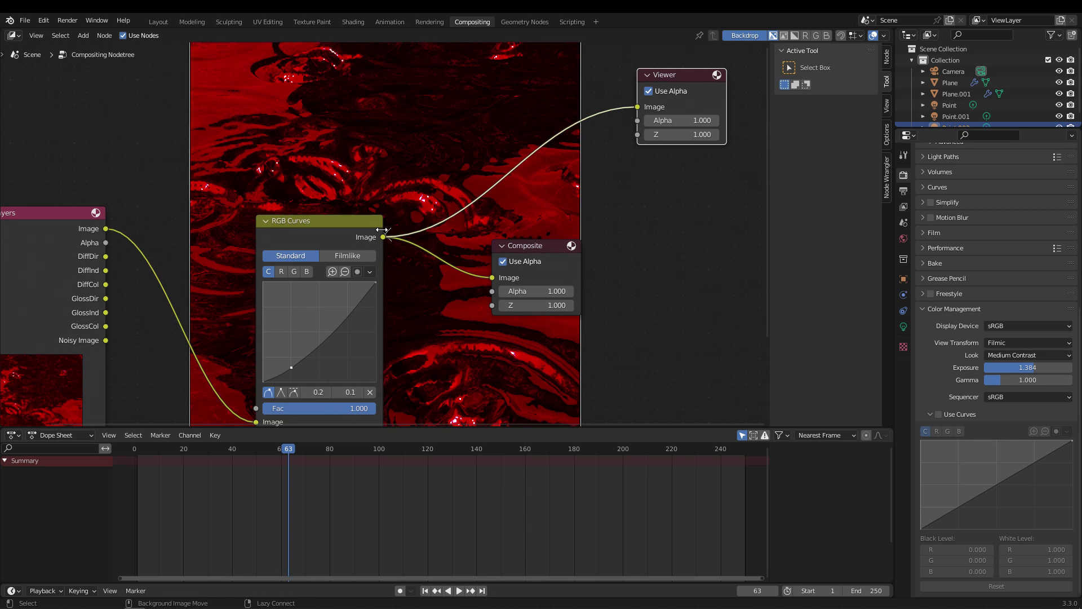
{"action": "key", "text": "v"}
{"action": "key", "text": "v"}
{"action": "key", "text": "v"}
{"action": "key", "text": "alt+v"}
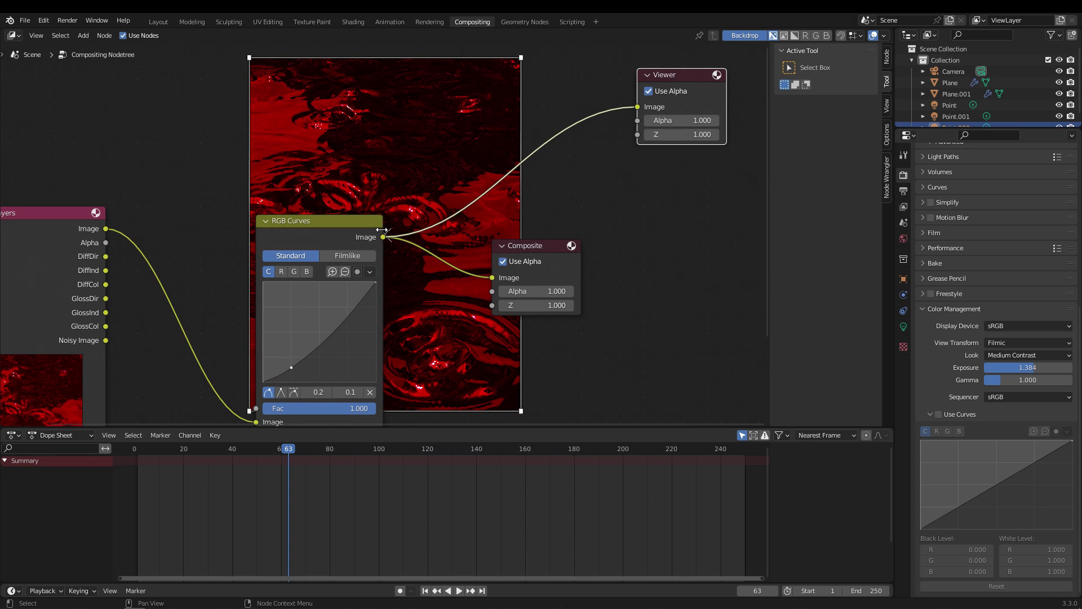
Fine-tune the lower RGB Curves point to deepen the shadows and reposition the node over the backdrop.
{"action": "middle_click_drag", "start_coordinate": [480, 276], "coordinate": [499, 272]}
{"action": "left_click_drag", "start_coordinate": [310, 361], "coordinate": [309, 374]}
{"action": "left_click_drag", "start_coordinate": [341, 220], "coordinate": [365, 255]}
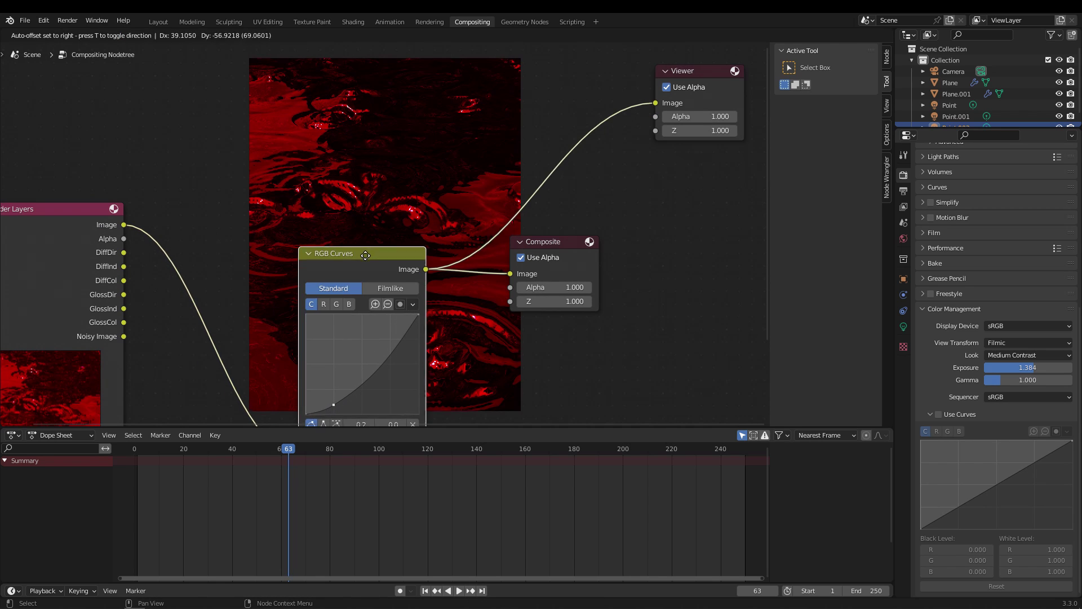
{"action": "middle_click_drag", "start_coordinate": [306, 209], "coordinate": [450, 266]}
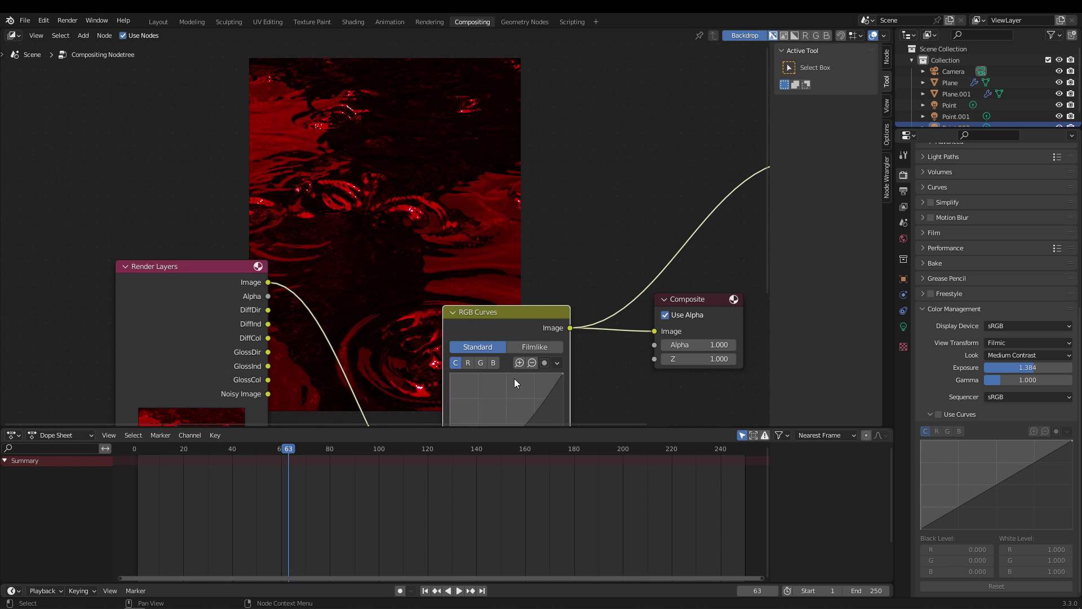
{"action": "left_click_drag", "start_coordinate": [508, 312], "coordinate": [534, 242]}
{"action": "left_click_drag", "start_coordinate": [504, 395], "coordinate": [502, 390]}
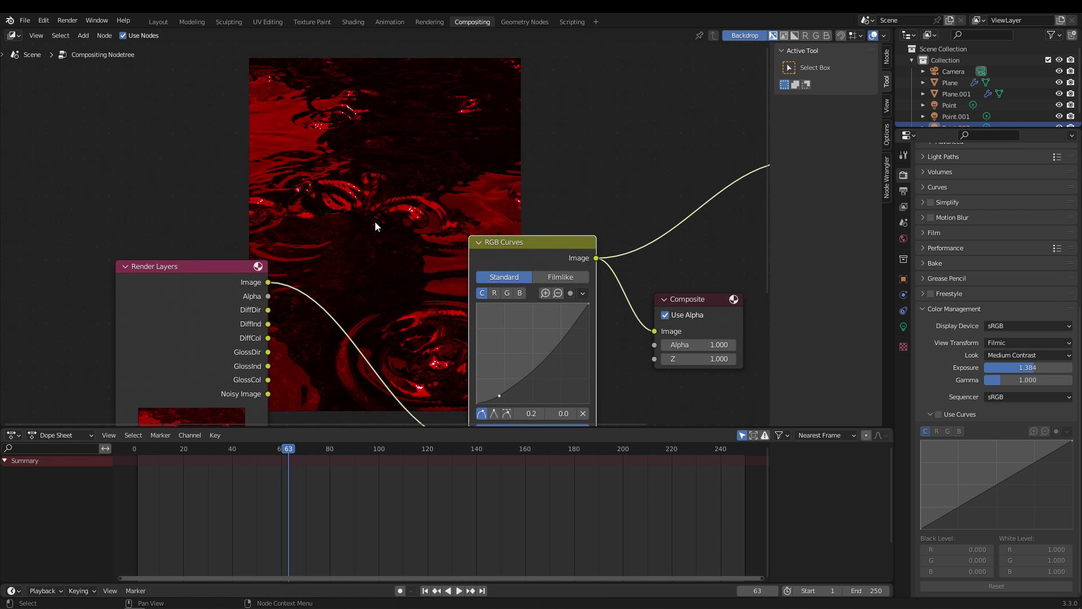
Space the RGB Curves and Composite nodes farther apart to make room for another node.
{"action": "middle_click_drag", "start_coordinate": [441, 294], "coordinate": [225, 322]}
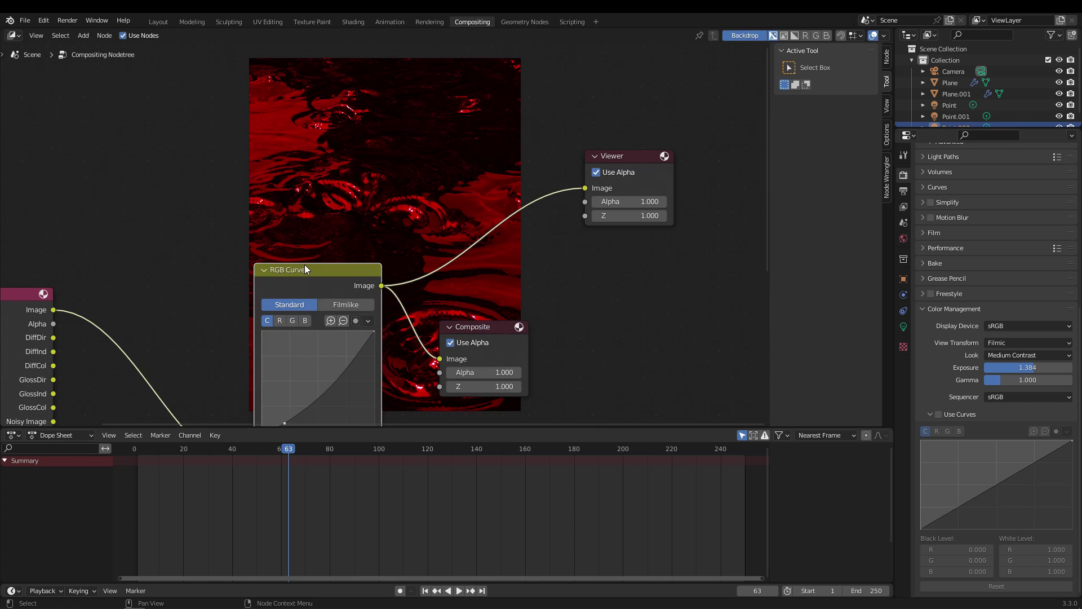
{"action": "left_click_drag", "start_coordinate": [289, 265], "coordinate": [240, 275]}
{"action": "left_click", "coordinate": [485, 325]}
{"action": "left_click_drag", "start_coordinate": [485, 325], "coordinate": [623, 325]}
{"action": "scroll", "coordinate": [526, 300], "scroll_direction": "down", "scroll_amount": 1}
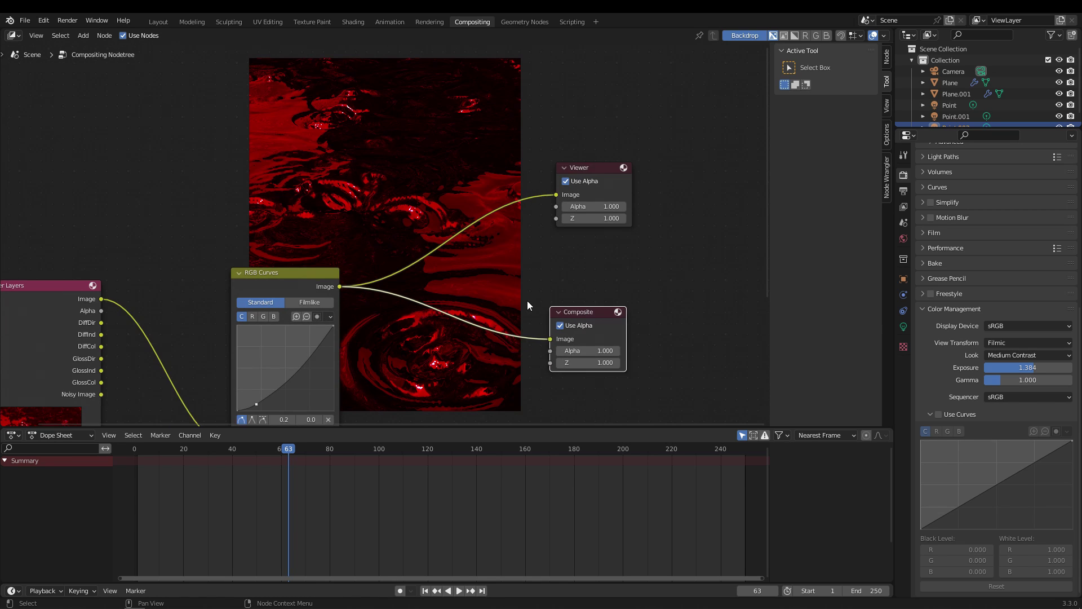
Insert a Glare node after RGB Curves and feed its output into both the Viewer and Composite nodes.
{"action": "middle_click_drag", "start_coordinate": [359, 189], "coordinate": [585, 275]}
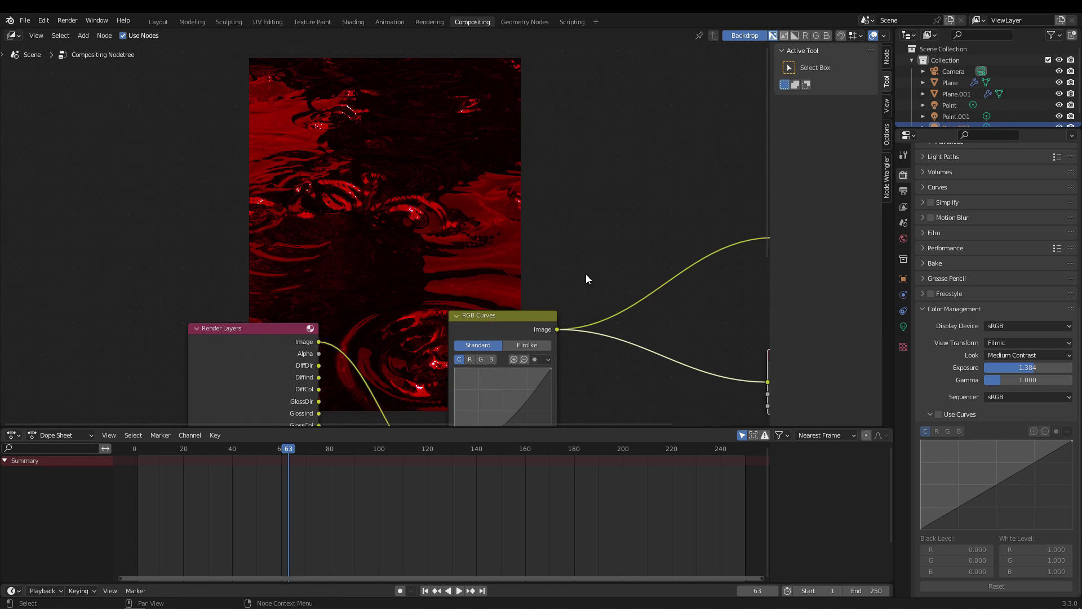
{"action": "middle_click_drag", "start_coordinate": [443, 263], "coordinate": [288, 327]}
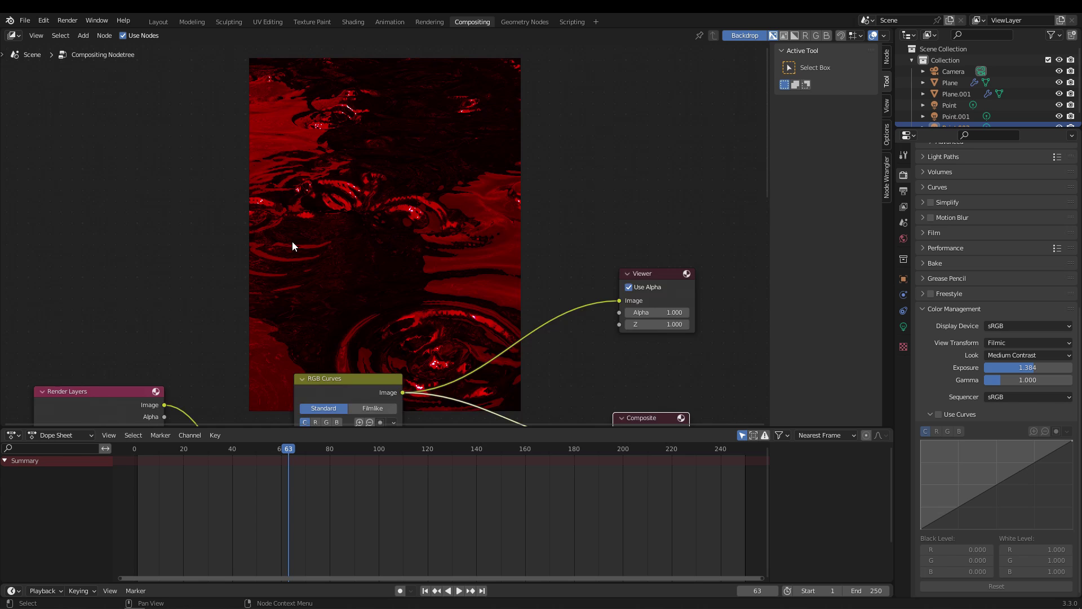
{"action": "middle_click_drag", "start_coordinate": [293, 246], "coordinate": [426, 214]}
{"action": "middle_click_drag", "start_coordinate": [546, 268], "coordinate": [308, 114]}
{"action": "key", "text": "shift+a"}
{"action": "left_click", "coordinate": [350, 196]}
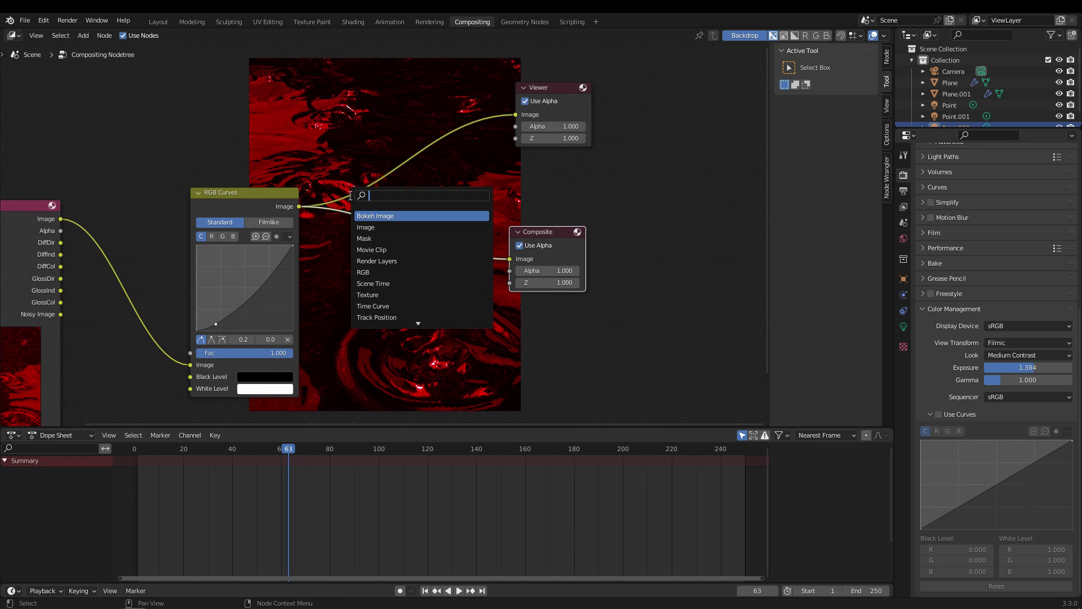
{"action": "type", "text": "glare"}
{"action": "key", "text": "Return"}
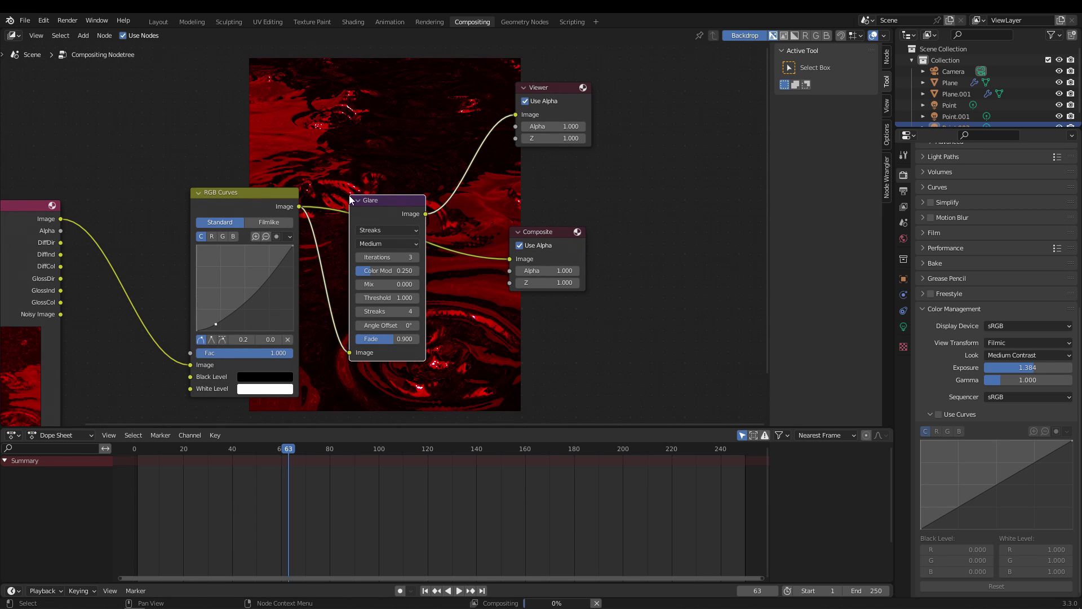
{"action": "left_click", "coordinate": [354, 225]}
{"action": "left_click_drag", "start_coordinate": [385, 239], "coordinate": [470, 284]}
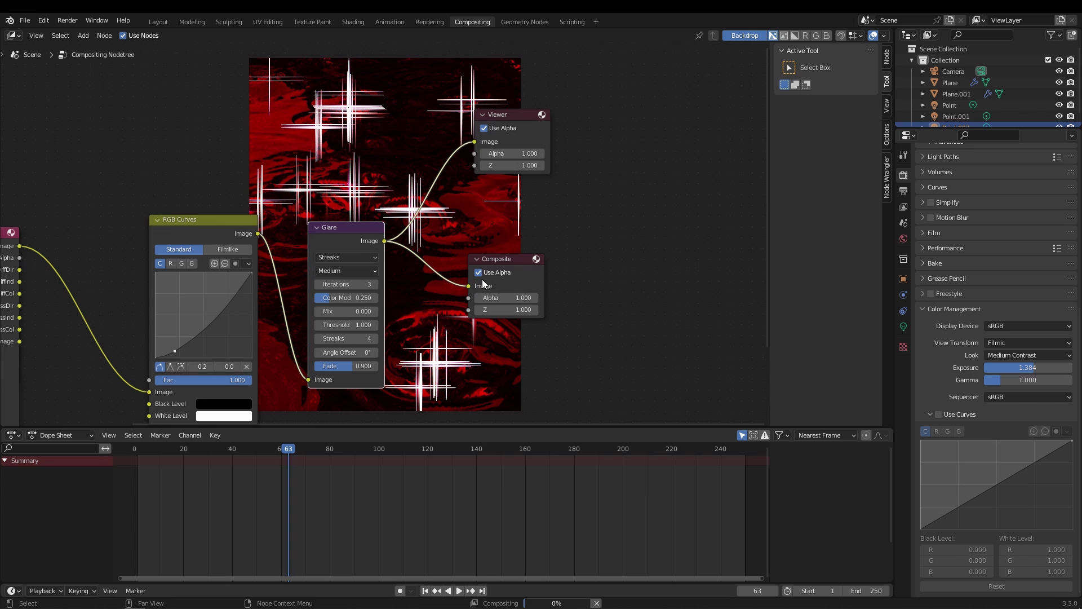
Move the Viewer and Composite nodes away from the Glare node and switch the glare type to Fog Glow.
{"action": "left_click_drag", "start_coordinate": [449, 81], "coordinate": [637, 251]}
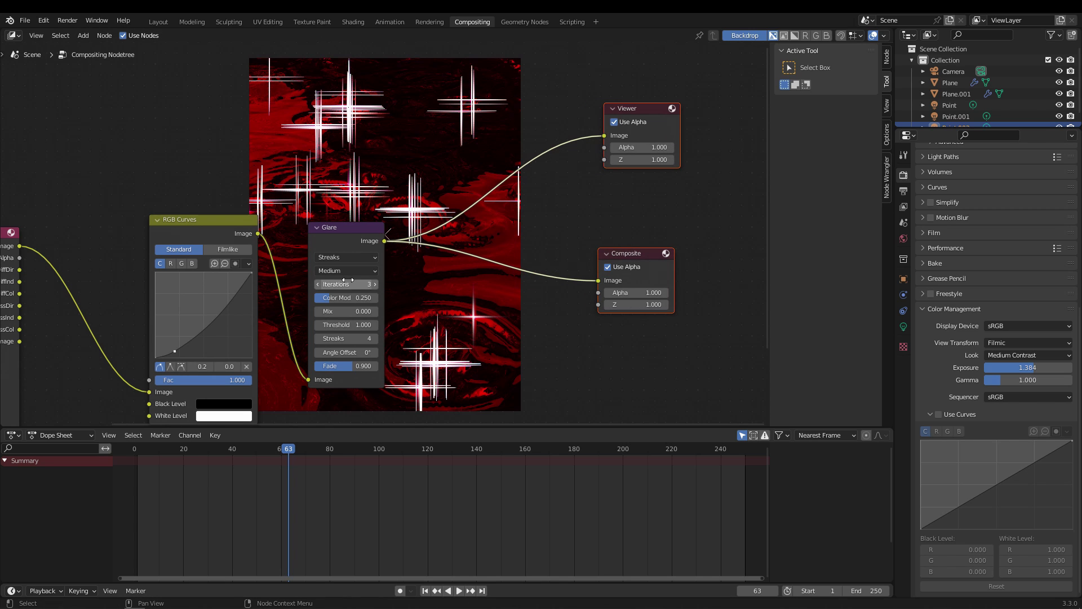
{"action": "scroll", "coordinate": [495, 315], "scroll_direction": "up", "scroll_amount": 1}
{"action": "scroll", "coordinate": [493, 315], "scroll_direction": "up", "scroll_amount": 1}
{"action": "middle_click_drag", "start_coordinate": [460, 295], "coordinate": [355, 290]}
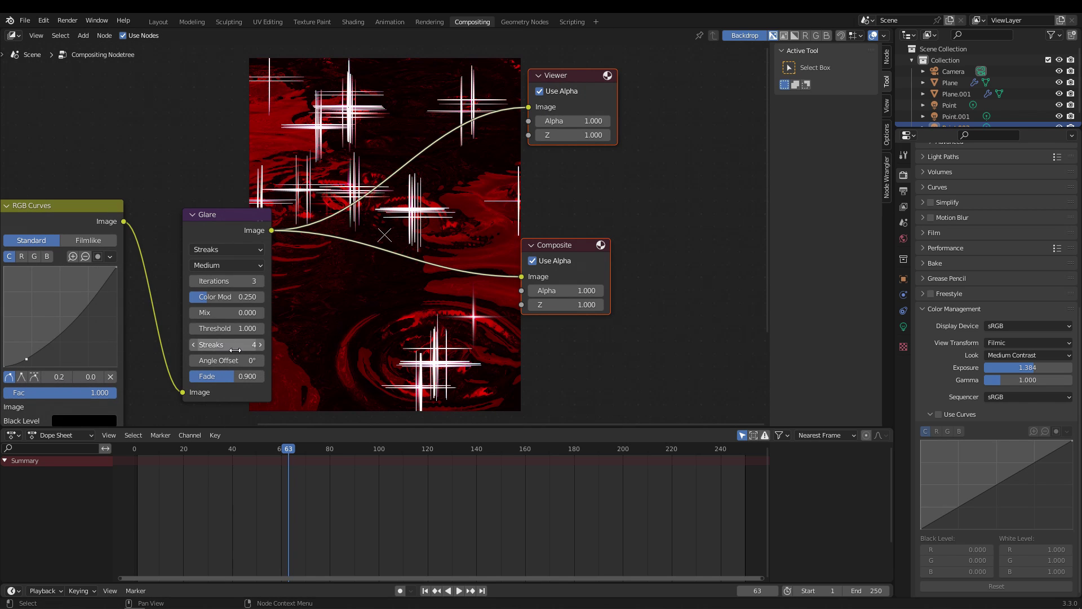
{"action": "middle_click_drag", "start_coordinate": [276, 346], "coordinate": [398, 335]}
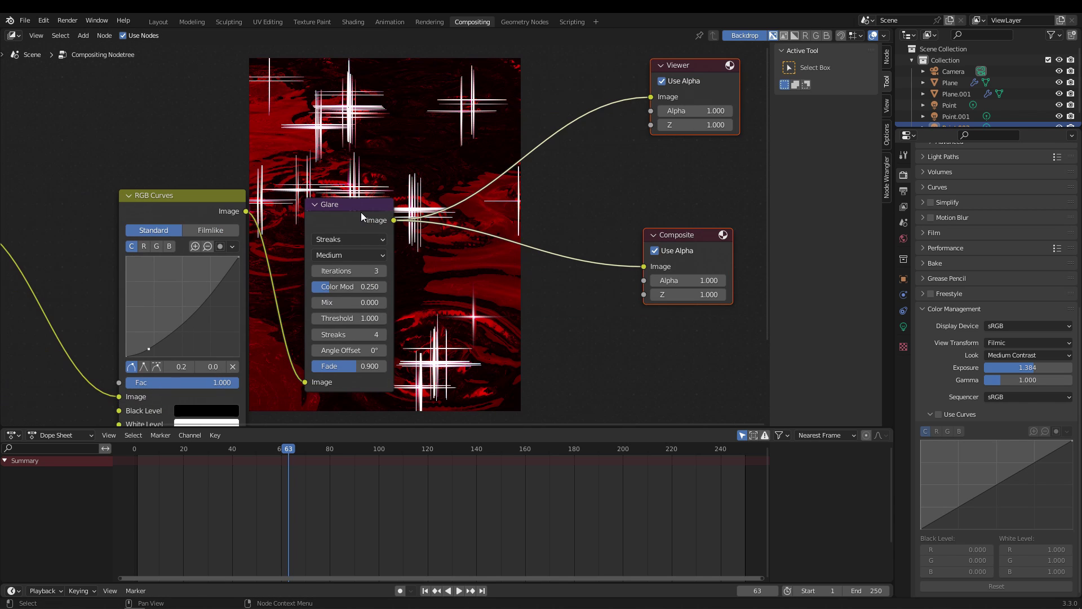
{"action": "left_click", "coordinate": [342, 242]}
{"action": "left_click", "coordinate": [352, 285]}
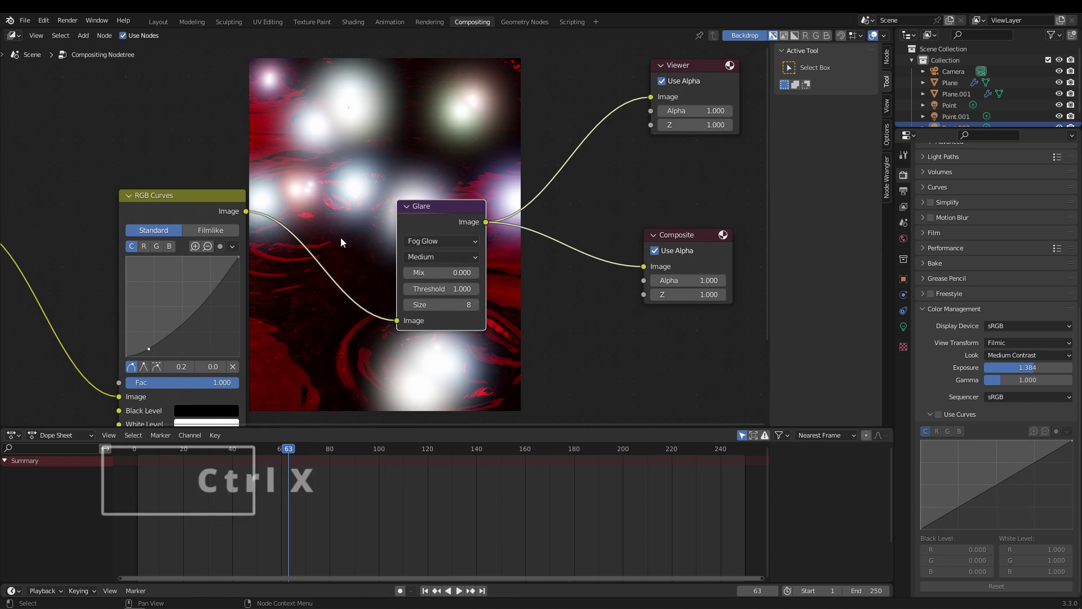
Delete the Glare node while keeping RGB Curves linked to the Viewer and Composite nodes.
{"action": "scroll", "coordinate": [340, 240], "scroll_direction": "down", "scroll_amount": 1}
{"action": "middle_click_drag", "start_coordinate": [363, 243], "coordinate": [422, 252]}
{"action": "key", "text": "ctrl+x"}
{"action": "middle_click_drag", "start_coordinate": [369, 280], "coordinate": [457, 282]}
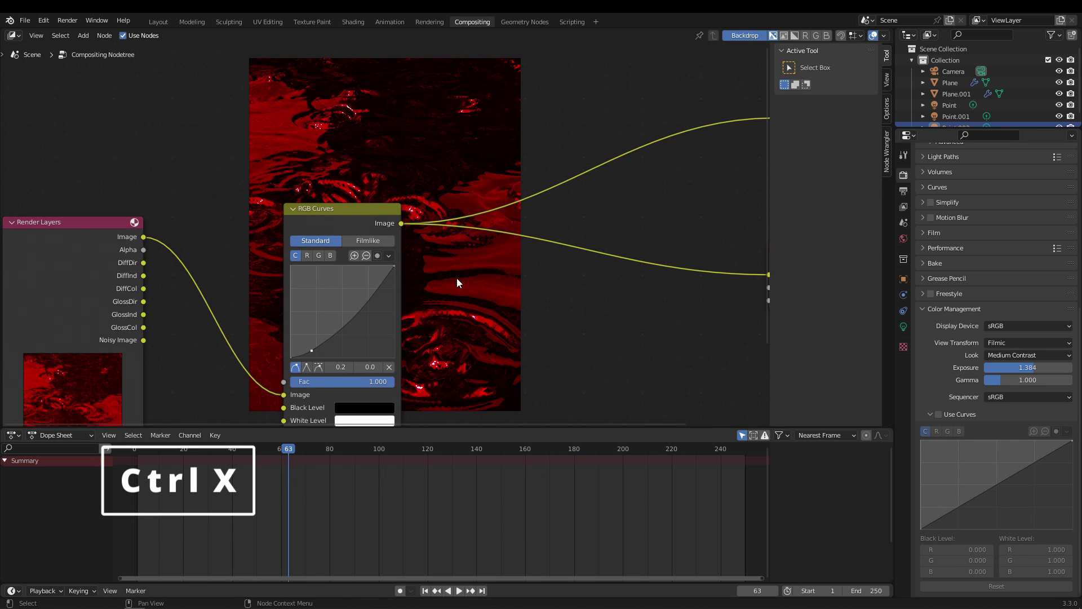
Move RGB Curves away from Render Layers and branch a Bright/Contrast node off the Render Layers image output.
{"action": "left_click_drag", "start_coordinate": [337, 209], "coordinate": [529, 211]}
{"action": "middle_click_drag", "start_coordinate": [208, 223], "coordinate": [283, 264]}
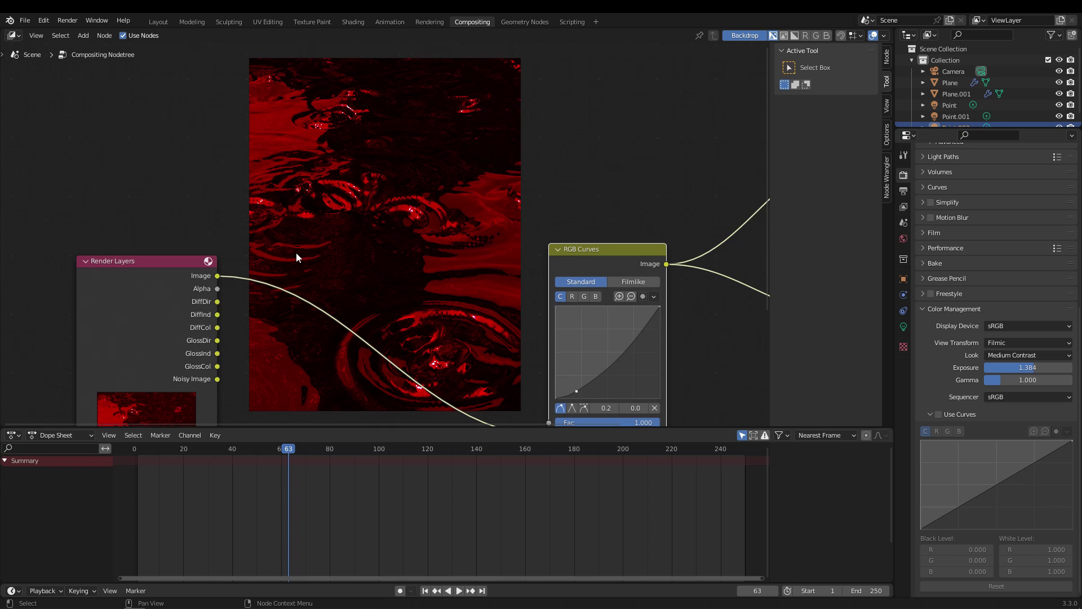
{"action": "middle_click_drag", "start_coordinate": [289, 307], "coordinate": [385, 301]}
{"action": "middle_click_drag", "start_coordinate": [302, 348], "coordinate": [249, 309]}
{"action": "left_click_drag", "start_coordinate": [261, 231], "coordinate": [346, 198]}
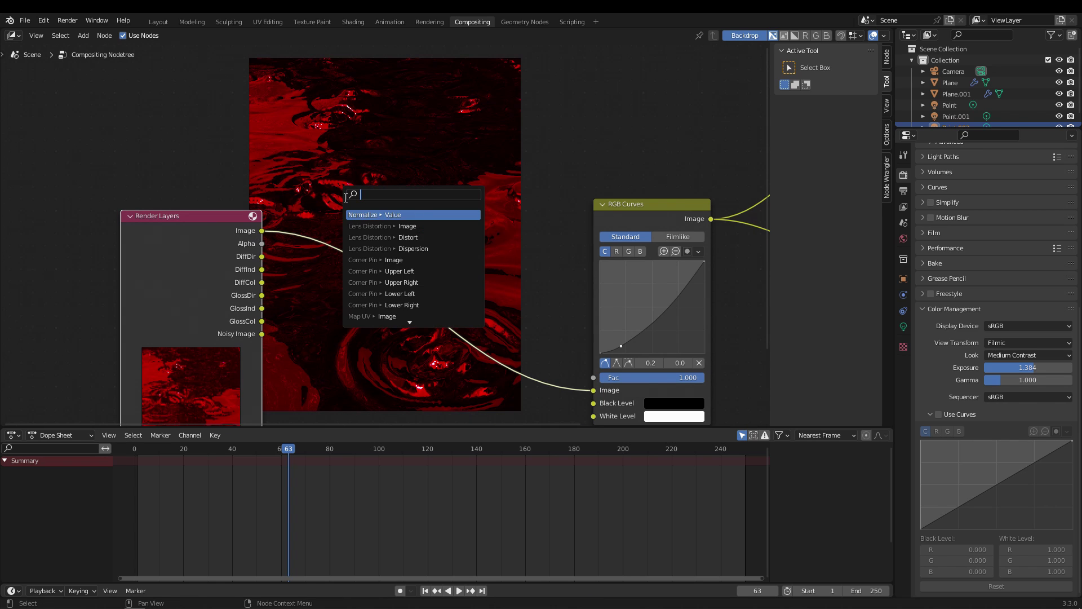
{"action": "type", "text": "cor"}
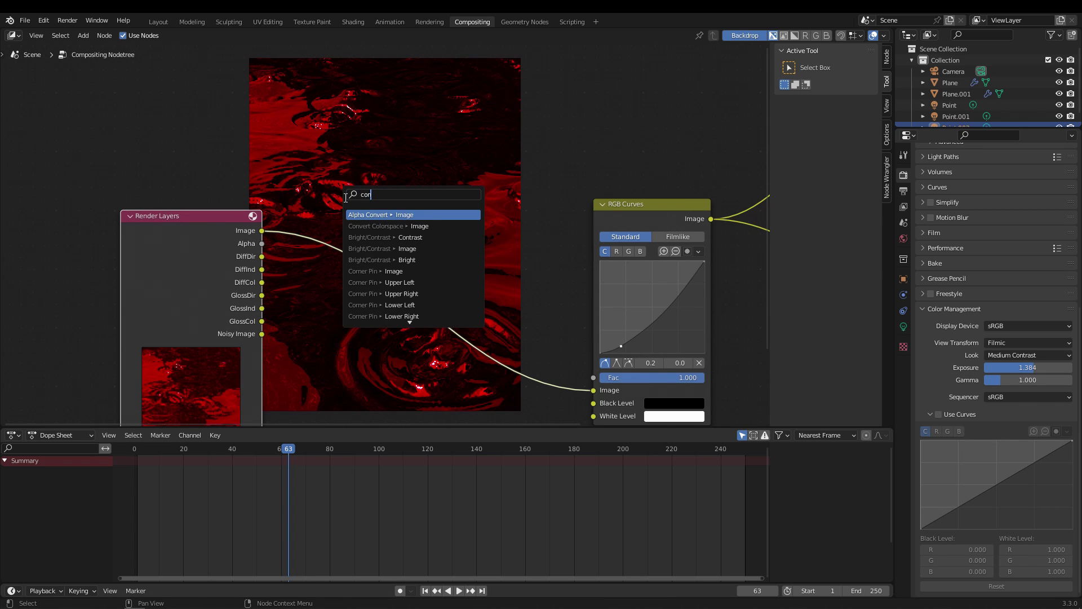
{"action": "type", "text": "tr"}
{"action": "key", "text": "Return"}
{"action": "left_click", "coordinate": [476, 220]}
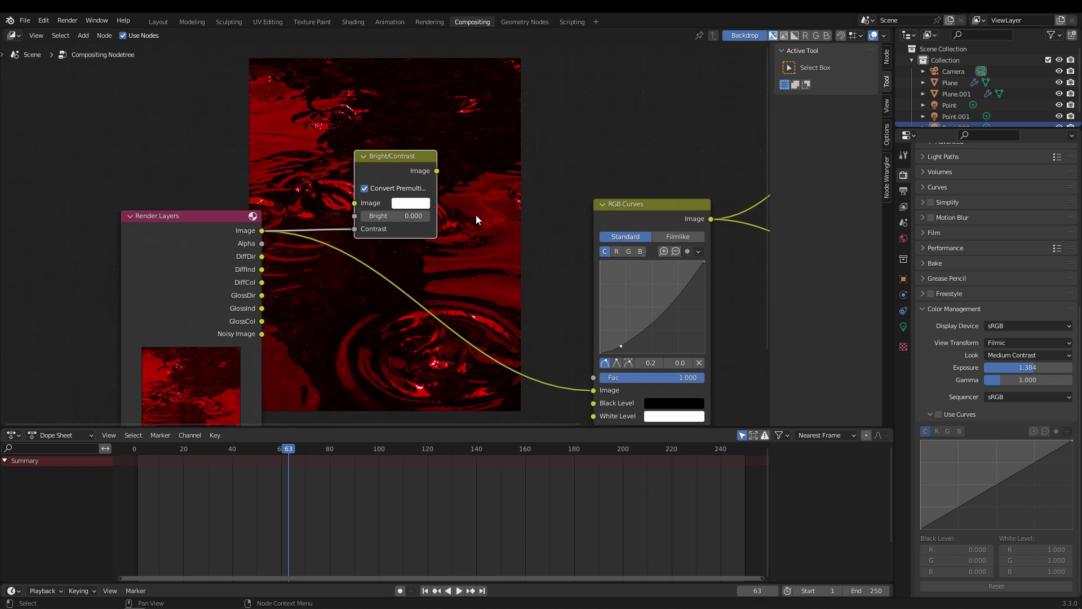
Relink the Render Layers image from the Contrast input to the Image input of the Bright/Contrast node.
{"action": "middle_click_drag", "start_coordinate": [379, 249], "coordinate": [275, 278]}
{"action": "left_click_drag", "start_coordinate": [249, 258], "coordinate": [250, 231]}
{"action": "middle_click_drag", "start_coordinate": [366, 239], "coordinate": [353, 245]}
{"action": "mouse_move", "coordinate": [283, 262]}
{"action": "left_mouse_down"}
{"action": "mouse_move", "coordinate": [299, 262]}
{"action": "mouse_move", "coordinate": [281, 251]}
{"action": "left_mouse_up"}
Preview the Bright/Contrast node in the Viewer and set Bright to -1.1 and Contrast to 15.5.
{"action": "left_click", "coordinate": [320, 206], "text": "ctrl+shift"}
{"action": "middle_click_drag", "start_coordinate": [318, 154], "coordinate": [392, 223]}
{"action": "mouse_move", "coordinate": [356, 317]}
{"action": "left_mouse_down"}
{"action": "mouse_move", "coordinate": [365, 317]}
{"action": "mouse_move", "coordinate": [356, 331]}
{"action": "mouse_move", "coordinate": [343, 331]}
{"action": "mouse_move", "coordinate": [365, 331]}
{"action": "left_mouse_up"}
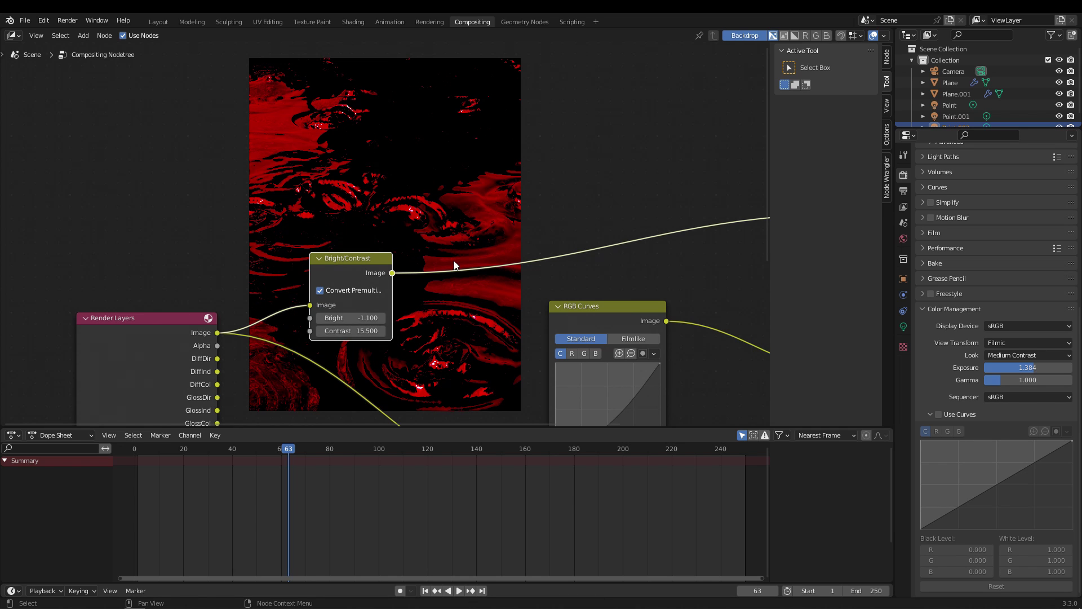
Insert a Blur node between the Bright/Contrast output and the Viewer node.
{"action": "middle_click_drag", "start_coordinate": [572, 301], "coordinate": [434, 294]}
{"action": "left_click_drag", "start_coordinate": [220, 252], "coordinate": [313, 214]}
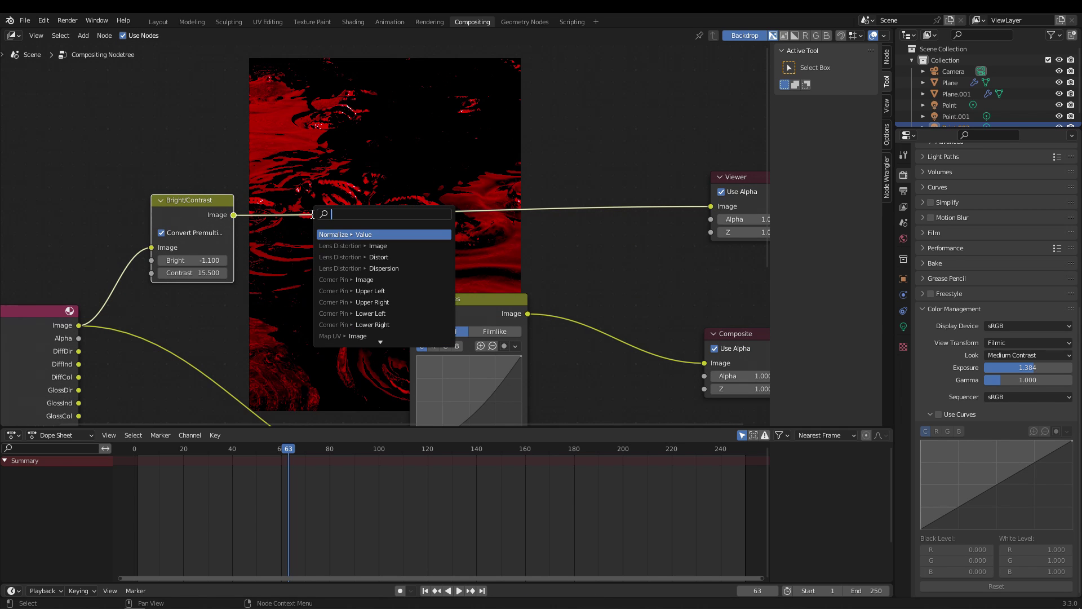
{"action": "type", "text": "blue"}
{"action": "key", "text": "BackSpace"}
{"action": "type", "text": "r"}
{"action": "key", "text": "Return"}
{"action": "left_click", "coordinate": [313, 215]}
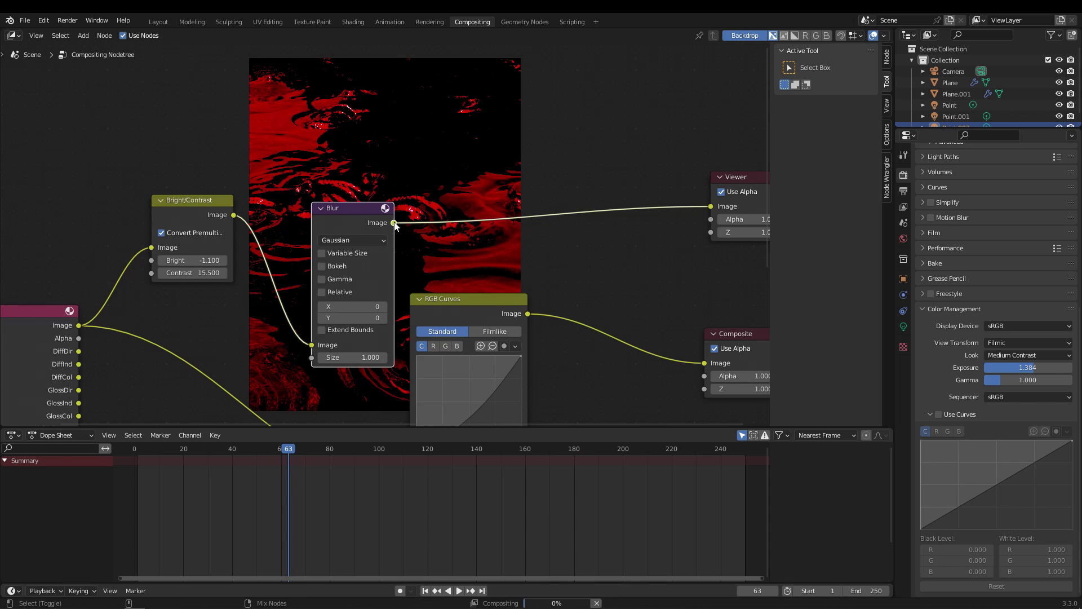
Reposition the Blur node and set its X and Y blur sizes to 80.
{"action": "middle_click_drag", "start_coordinate": [369, 225], "coordinate": [322, 253]}
{"action": "left_click_drag", "start_coordinate": [322, 253], "coordinate": [304, 222]}
{"action": "middle_click_drag", "start_coordinate": [450, 242], "coordinate": [334, 264]}
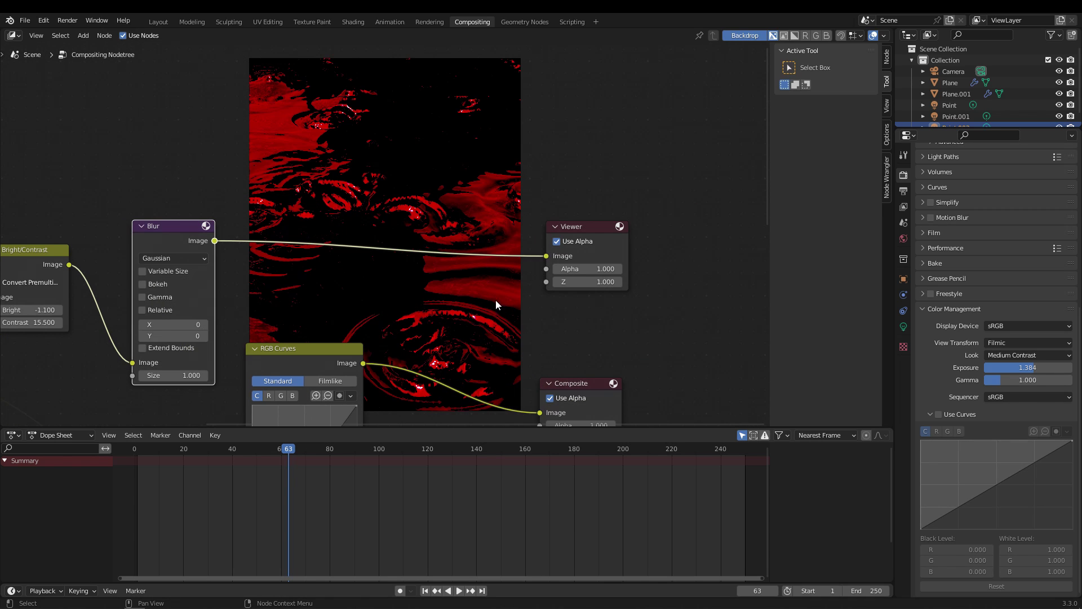
{"action": "middle_click_drag", "start_coordinate": [378, 301], "coordinate": [490, 288]}
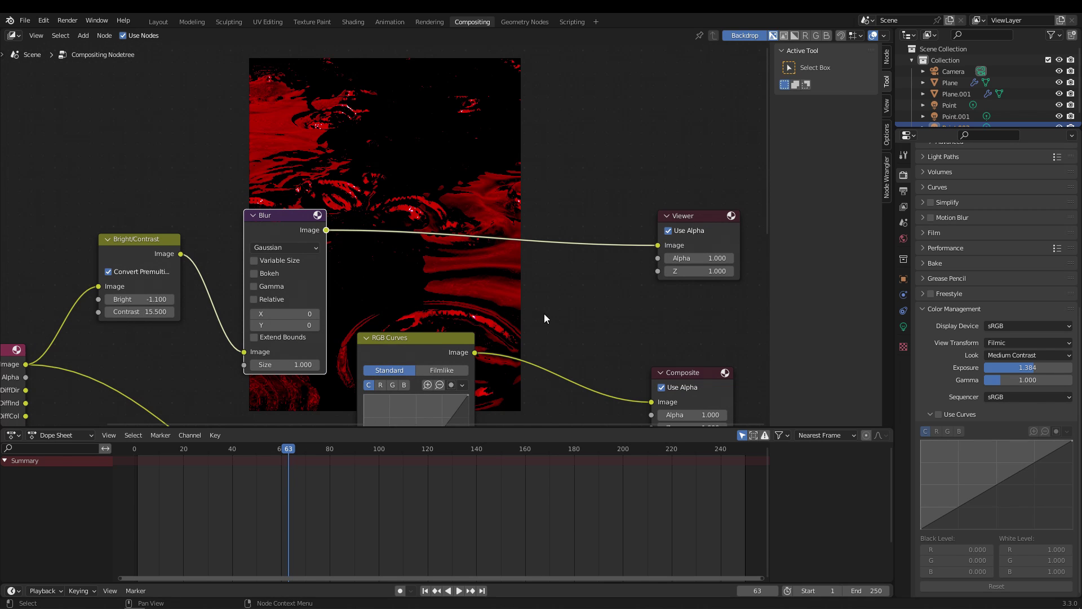
{"action": "left_click", "coordinate": [277, 314]}
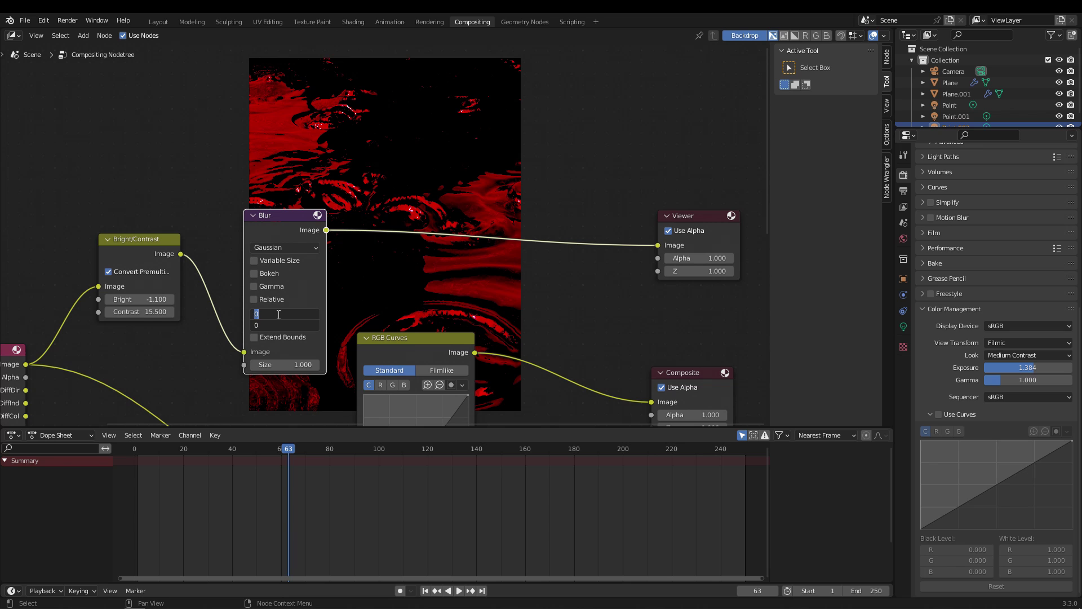
{"action": "type", "text": "80"}
{"action": "key", "text": "Return"}
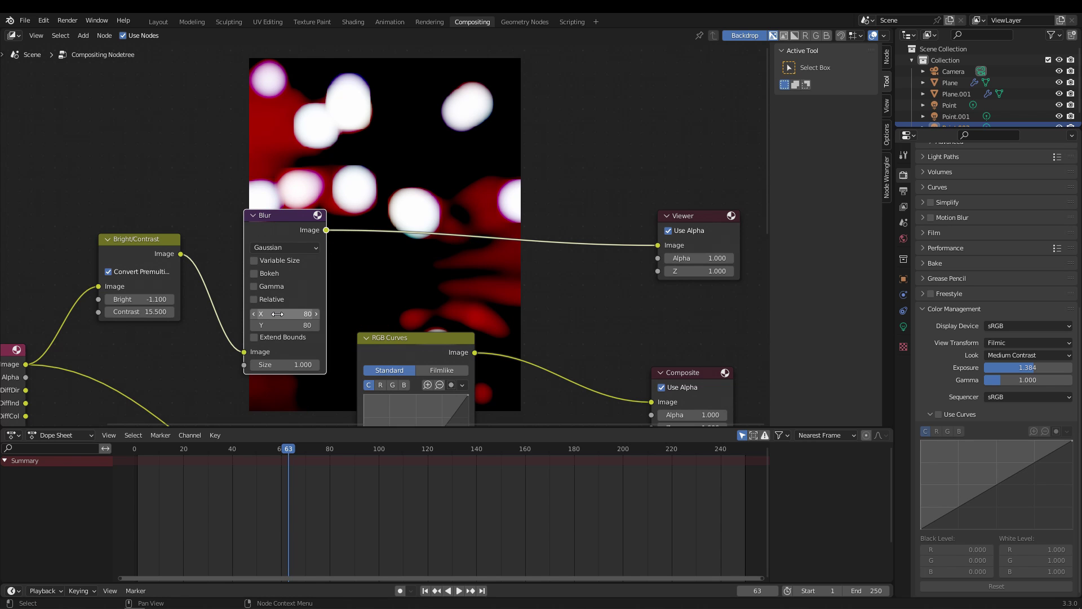
Set the Blur node's X and Y sizes to 20 and shift the node closer to Bright/Contrast.
{"action": "middle_click_drag", "start_coordinate": [386, 268], "coordinate": [370, 260]}
{"action": "left_click", "coordinate": [267, 313]}
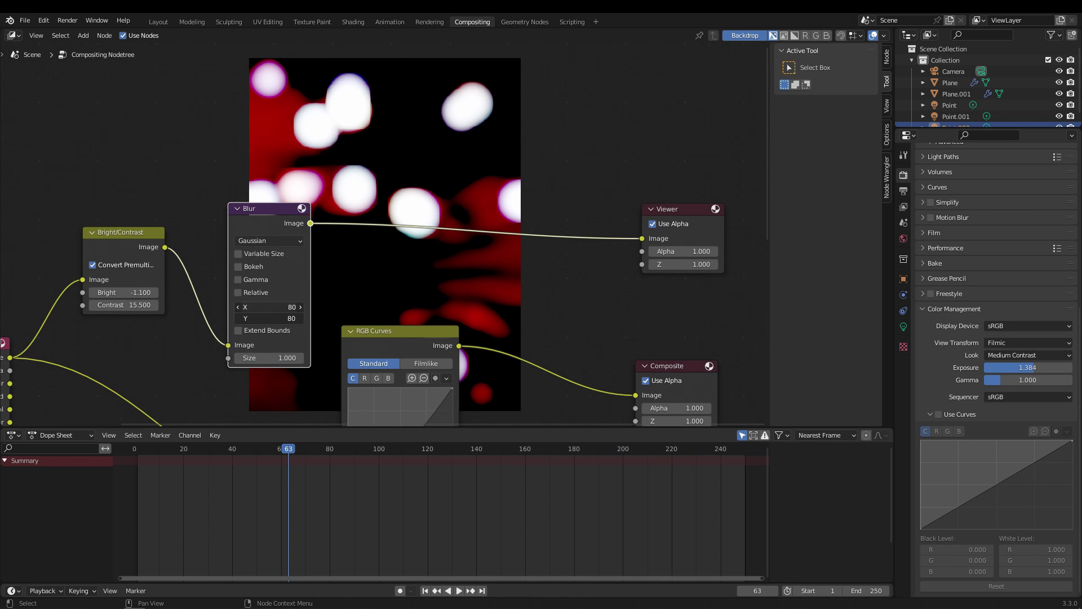
{"action": "type", "text": "20"}
{"action": "key", "text": "Return"}
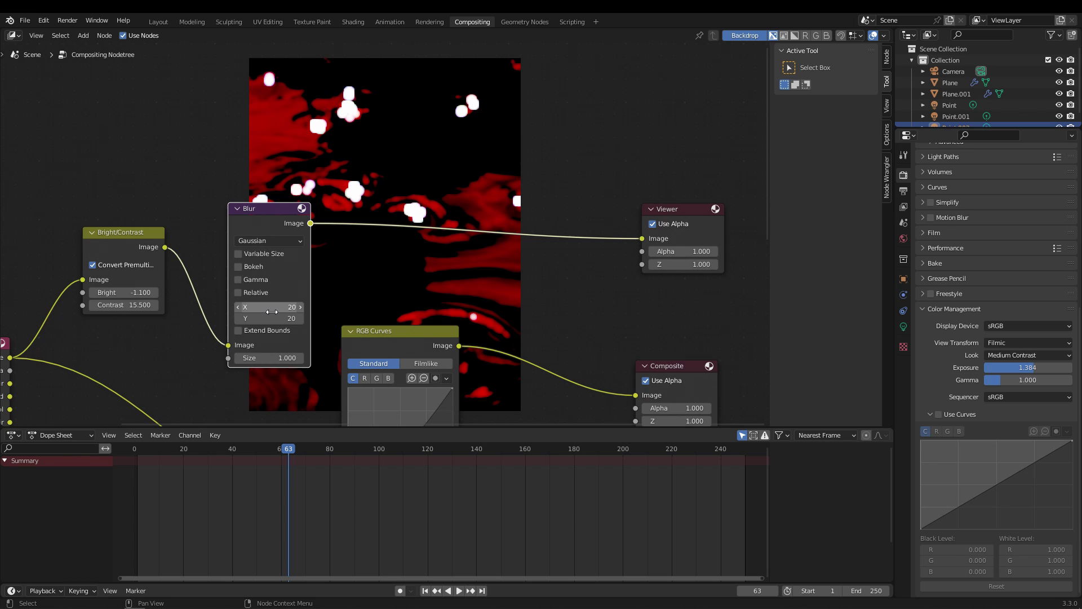
{"action": "middle_click_drag", "start_coordinate": [386, 273], "coordinate": [520, 296]}
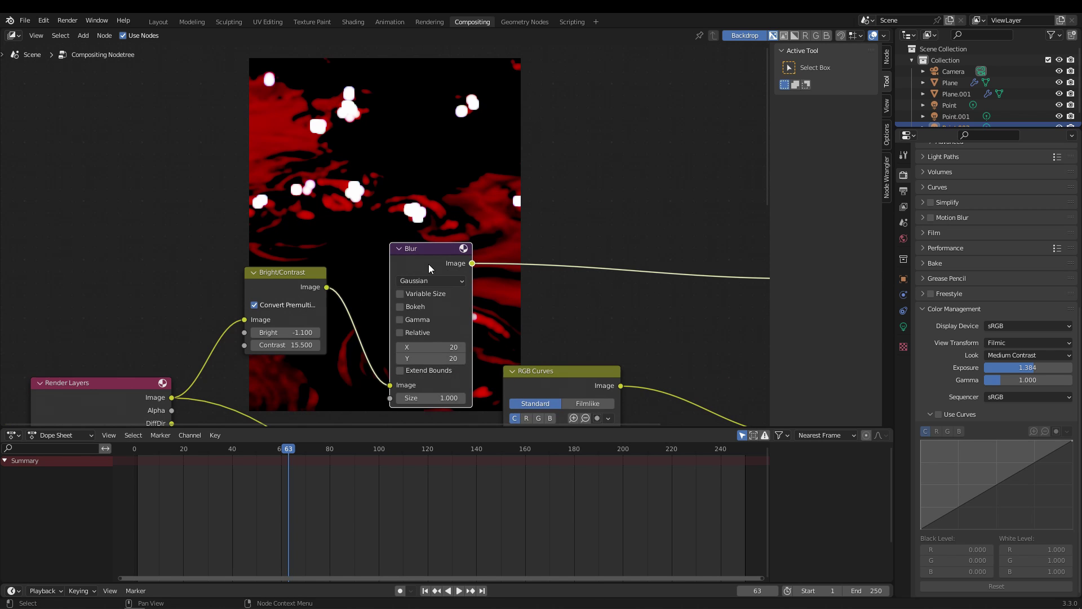
{"action": "left_click_drag", "start_coordinate": [429, 266], "coordinate": [391, 258]}
{"action": "middle_click_drag", "start_coordinate": [490, 281], "coordinate": [448, 255]}
{"action": "left_click_drag", "start_coordinate": [340, 216], "coordinate": [391, 212]}
{"action": "middle_click_drag", "start_coordinate": [703, 275], "coordinate": [551, 254]}
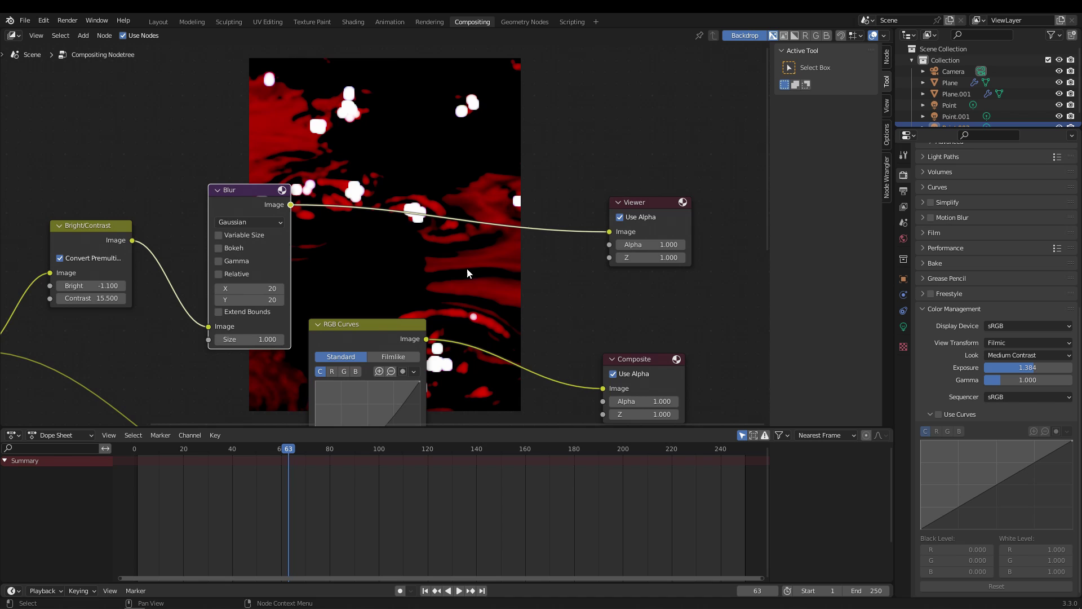
Insert a Mix node between RGB Curves and Composite, feed the Blur output into its Fac, and link its output to the Viewer.
{"action": "middle_click_drag", "start_coordinate": [393, 265], "coordinate": [499, 231]}
{"action": "scroll", "coordinate": [500, 231], "scroll_direction": "down", "scroll_amount": 1}
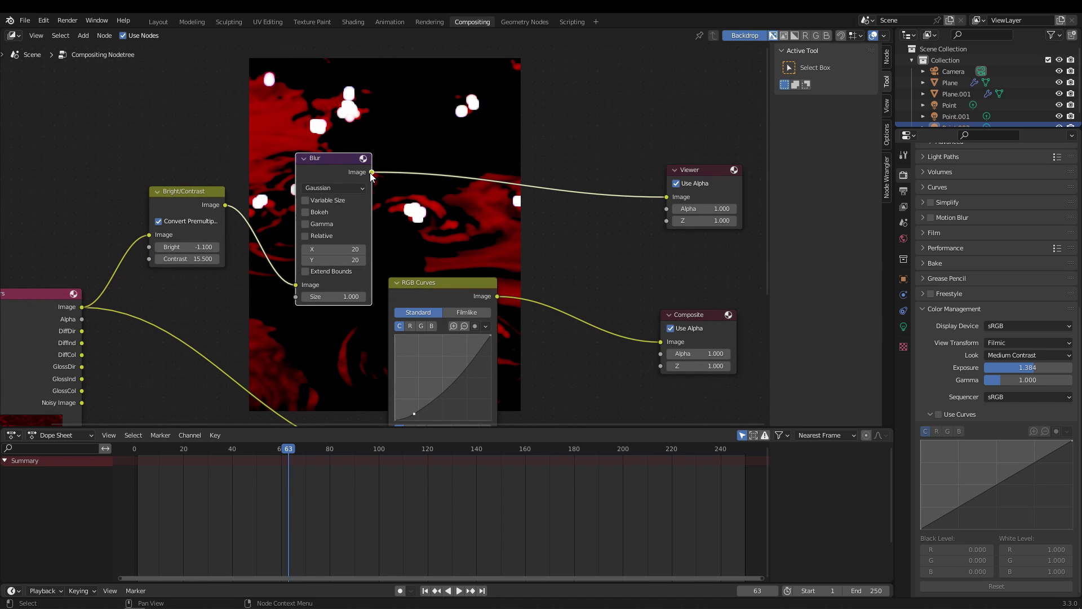
{"action": "key", "text": "shift+a"}
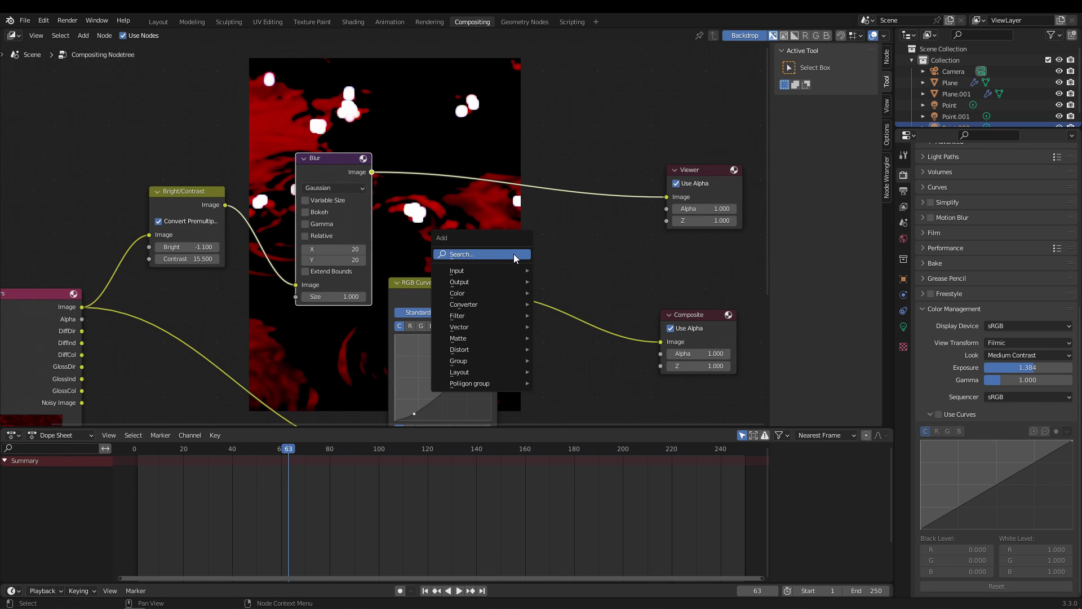
{"action": "left_click", "coordinate": [514, 258]}
{"action": "type", "text": "mix"}
{"action": "key", "text": "Return"}
{"action": "left_click", "coordinate": [540, 245]}
{"action": "left_click_drag", "start_coordinate": [372, 172], "coordinate": [548, 308]}
{"action": "left_click_drag", "start_coordinate": [618, 264], "coordinate": [659, 200]}
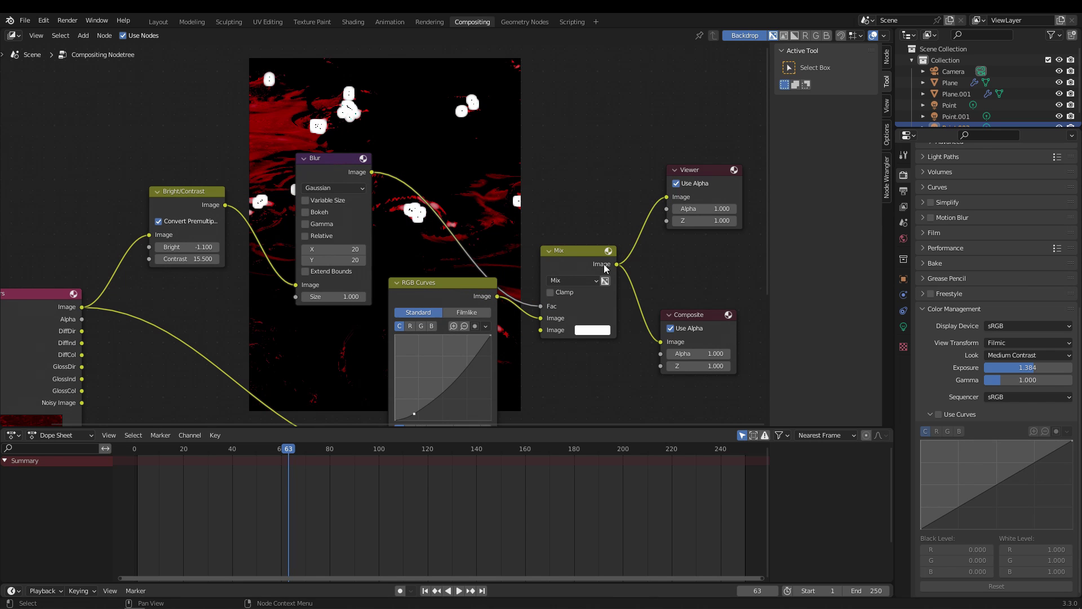
{"action": "left_click_drag", "start_coordinate": [563, 268], "coordinate": [575, 240]}
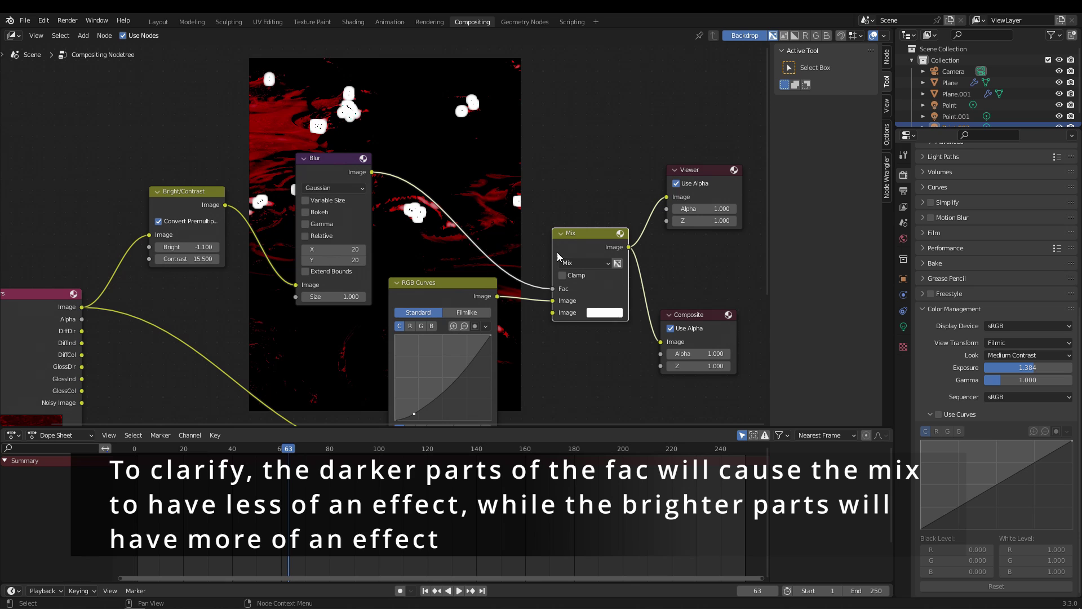
Set the Mix node's second image colour to red and nudge the RGB Curves node.
{"action": "left_click", "coordinate": [619, 313]}
{"action": "mouse_move", "coordinate": [621, 198]}
{"action": "left_mouse_down"}
{"action": "mouse_move", "coordinate": [658, 216]}
{"action": "mouse_move", "coordinate": [629, 224]}
{"action": "mouse_move", "coordinate": [634, 162]}
{"action": "mouse_move", "coordinate": [664, 215]}
{"action": "mouse_move", "coordinate": [637, 236]}
{"action": "left_mouse_up"}
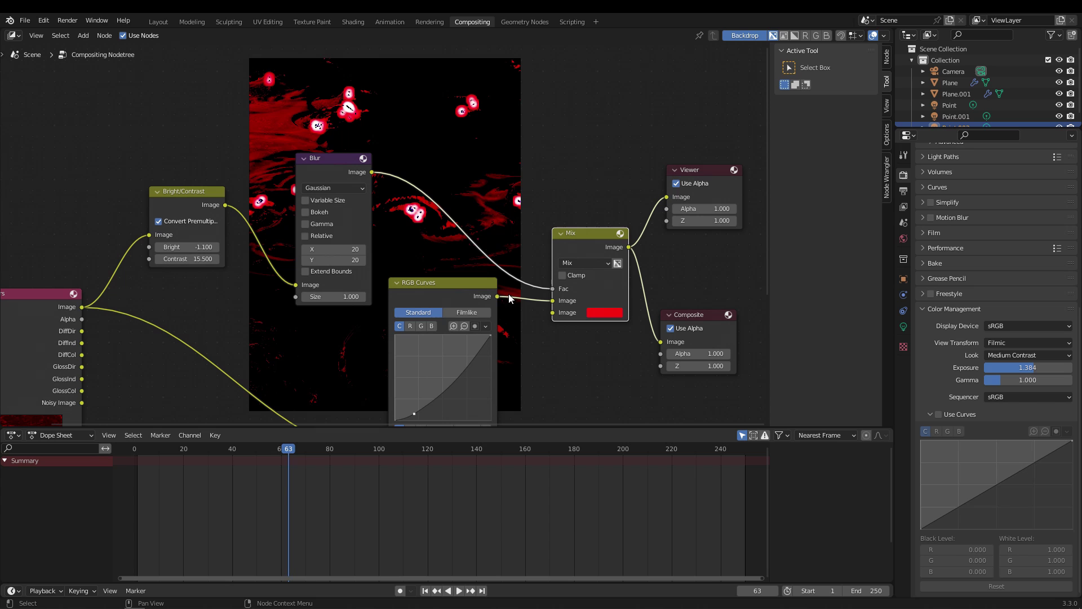
{"action": "left_click", "coordinate": [588, 313]}
{"action": "left_click_drag", "start_coordinate": [442, 296], "coordinate": [436, 303]}
{"action": "middle_click_drag", "start_coordinate": [545, 336], "coordinate": [530, 279]}
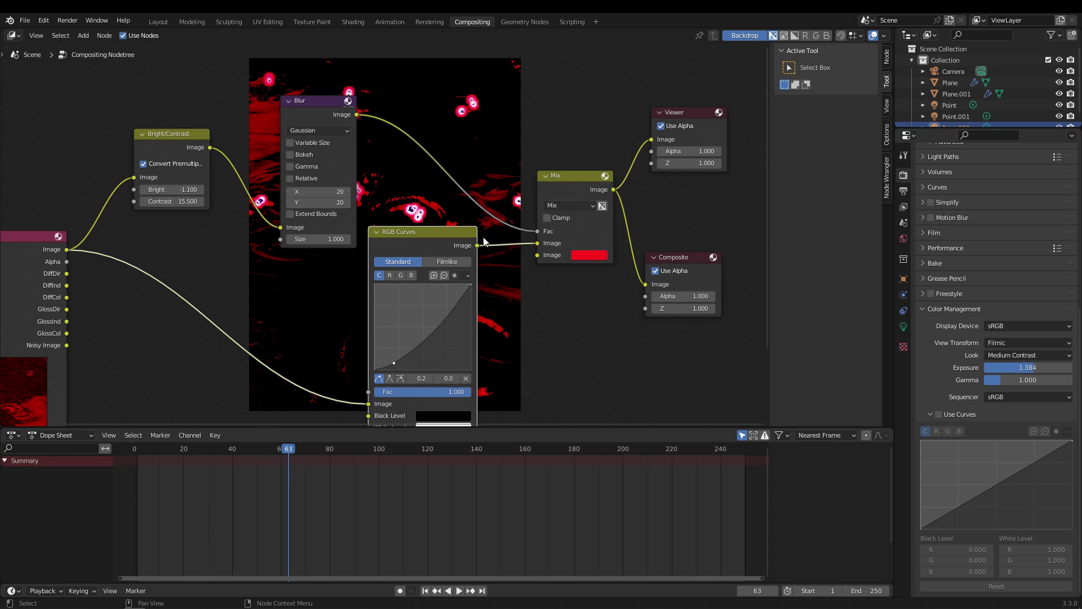
Delete the Bright/Contrast and Blur nodes while keeping Render Layers connected to the Mix node's Fac.
{"action": "left_click_drag", "start_coordinate": [69, 249], "coordinate": [577, 269]}
{"action": "middle_click_drag", "start_coordinate": [521, 211], "coordinate": [594, 260]}
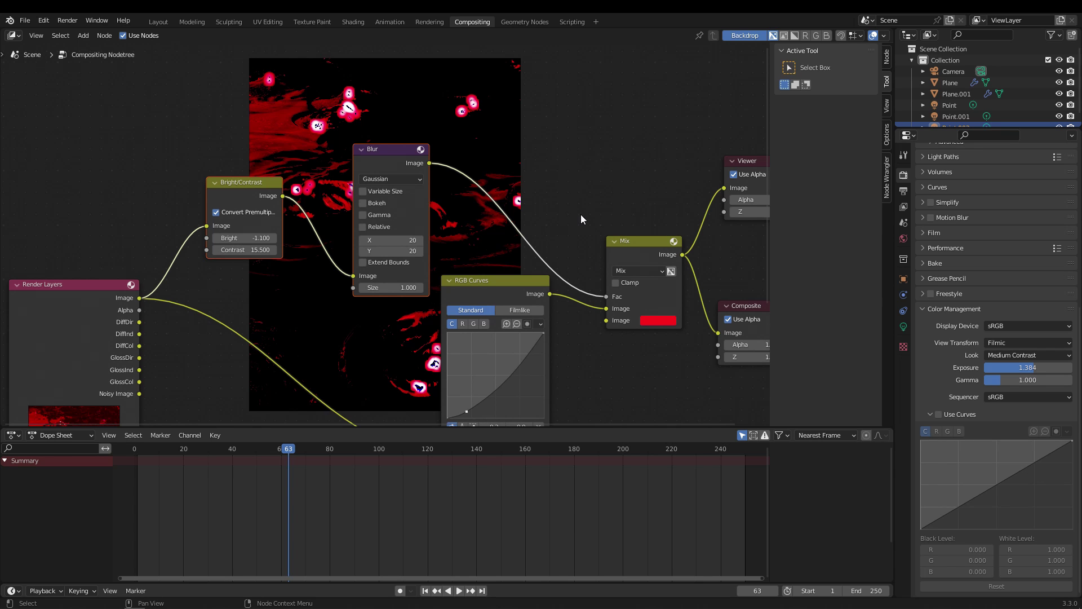
{"action": "middle_click_drag", "start_coordinate": [577, 217], "coordinate": [516, 195]}
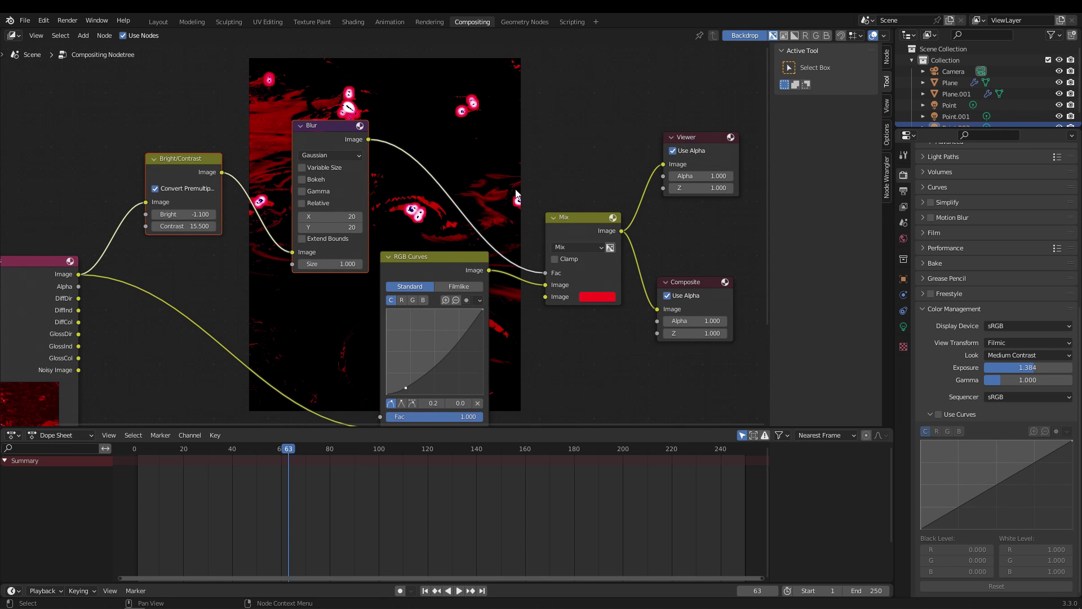
{"action": "middle_click_drag", "start_coordinate": [516, 194], "coordinate": [585, 254]}
{"action": "left_click_drag", "start_coordinate": [213, 121], "coordinate": [454, 265]}
{"action": "key", "text": "ctrl+x"}
{"action": "middle_click_drag", "start_coordinate": [480, 374], "coordinate": [423, 306]}
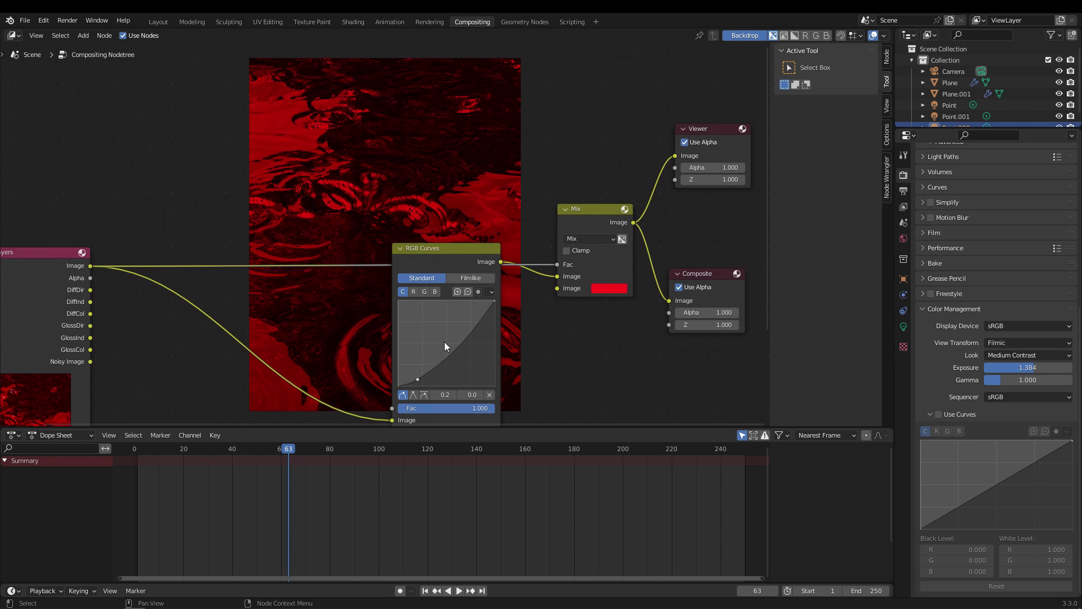
Delete the Mix node while keeping RGB Curves linked to the Viewer and Composite, and reposition RGB Curves.
{"action": "left_click_drag", "start_coordinate": [440, 261], "coordinate": [464, 222]}
{"action": "left_click", "coordinate": [580, 213]}
{"action": "key", "text": "ctrl+x"}
{"action": "middle_click_drag", "start_coordinate": [401, 225], "coordinate": [515, 257]}
{"action": "left_click_drag", "start_coordinate": [572, 250], "coordinate": [507, 252]}
{"action": "middle_click_drag", "start_coordinate": [679, 259], "coordinate": [558, 264]}
Try the Filmlike tone on RGB Curves, return it to Standard, and move the node away from Render Layers.
{"action": "left_click", "coordinate": [413, 277]}
{"action": "left_click", "coordinate": [372, 275]}
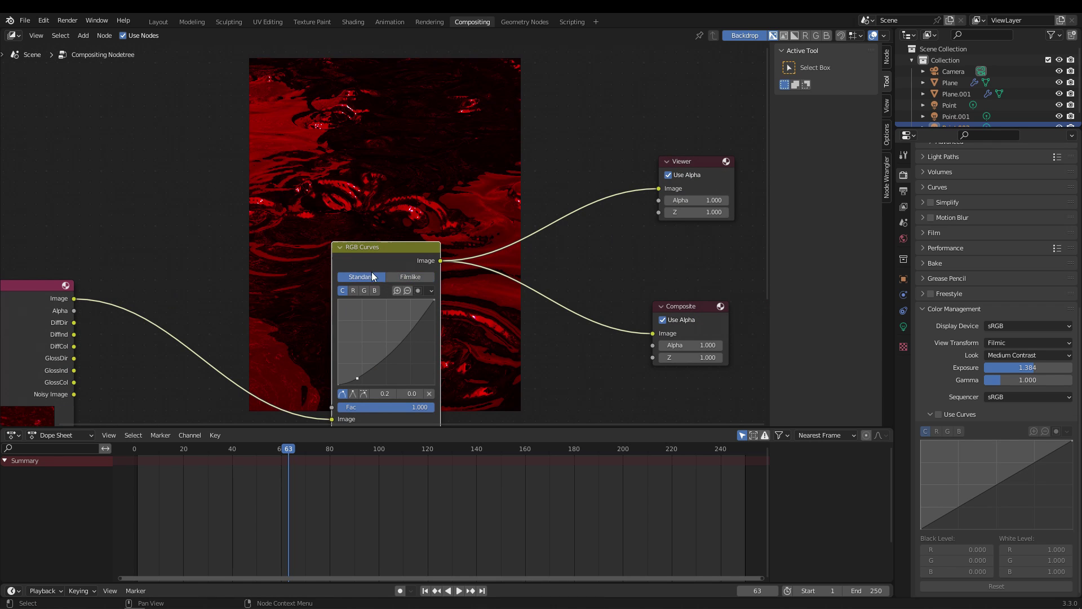
{"action": "left_click_drag", "start_coordinate": [377, 246], "coordinate": [430, 237]}
{"action": "middle_click_drag", "start_coordinate": [533, 262], "coordinate": [433, 270]}
{"action": "middle_click_drag", "start_coordinate": [231, 282], "coordinate": [496, 325]}
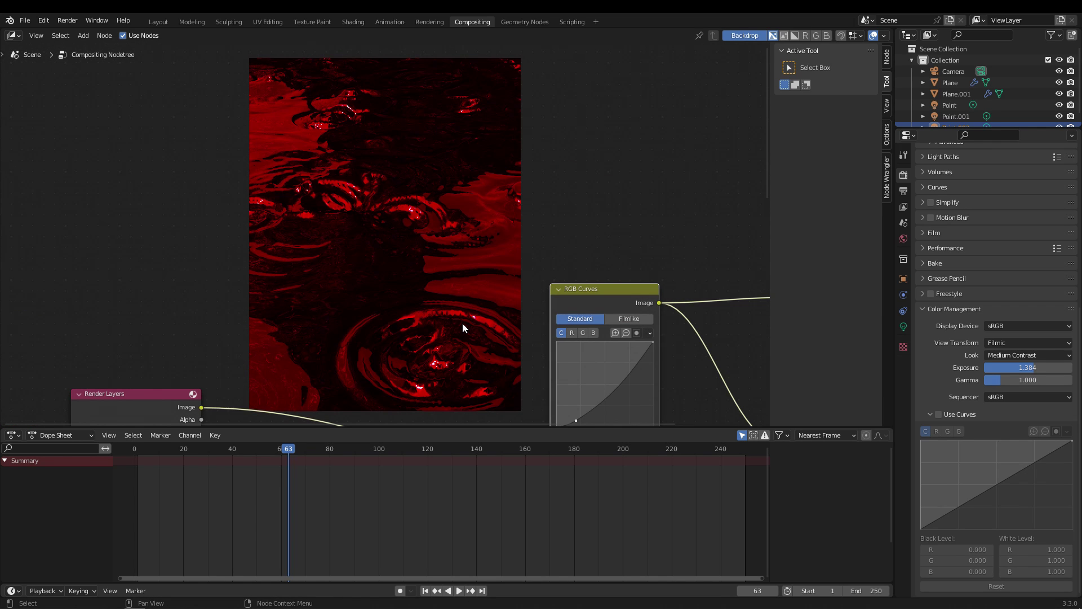